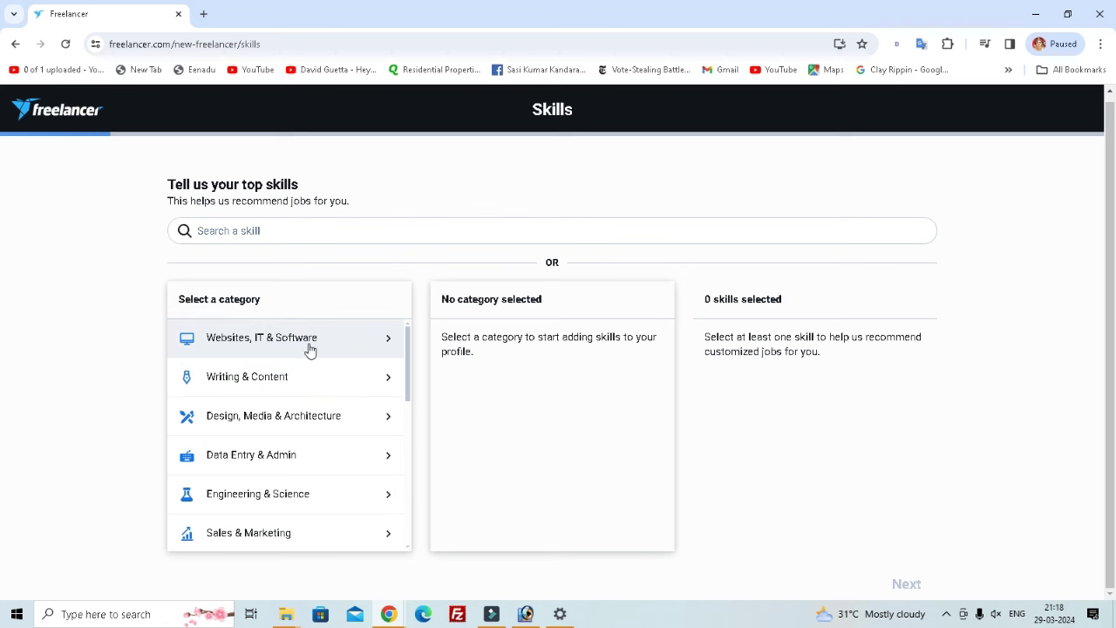
Browse the skills under Websites, IT & Software, Writing & Content, and Design, Media & Architecture, and look through the remaining categories
left_click(386, 340)
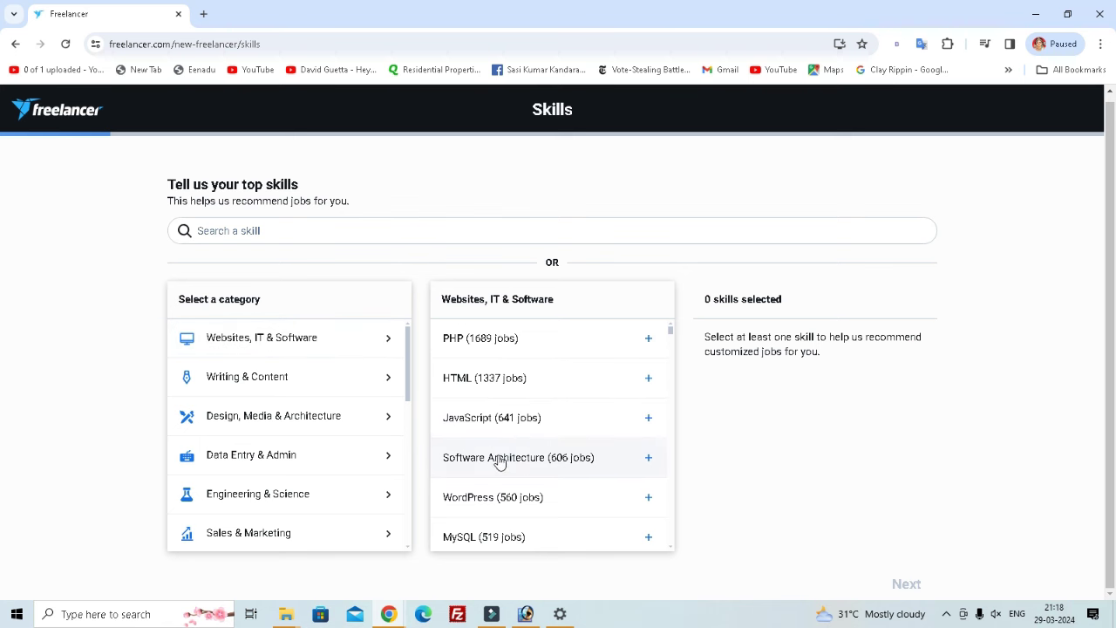
scroll(532, 471, "down", 2)
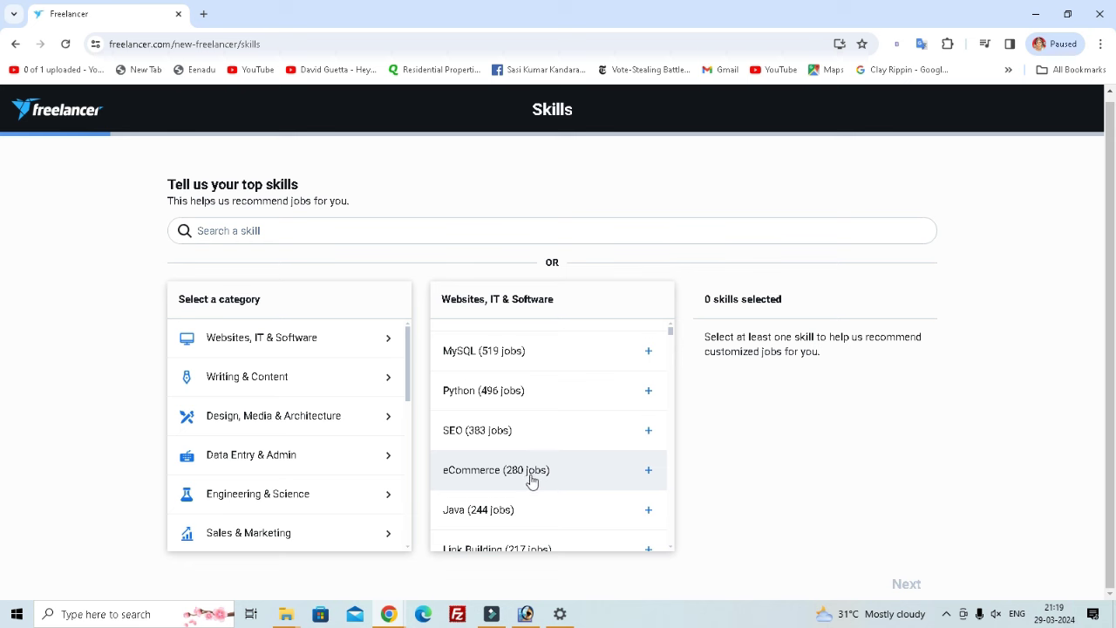
scroll(531, 480, "down", 2)
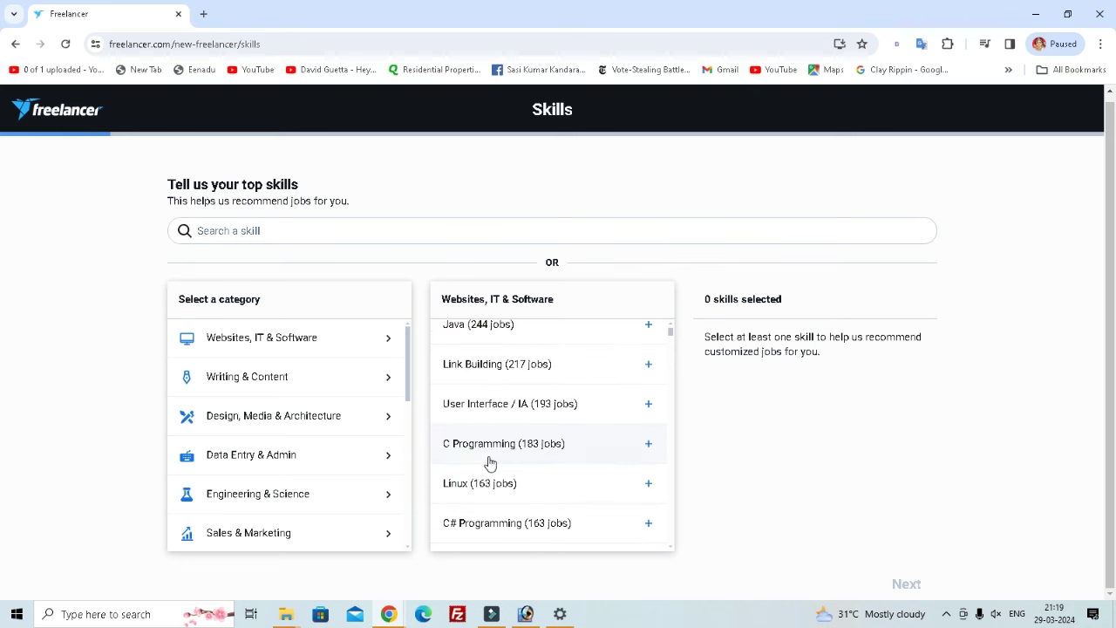
left_click(270, 382)
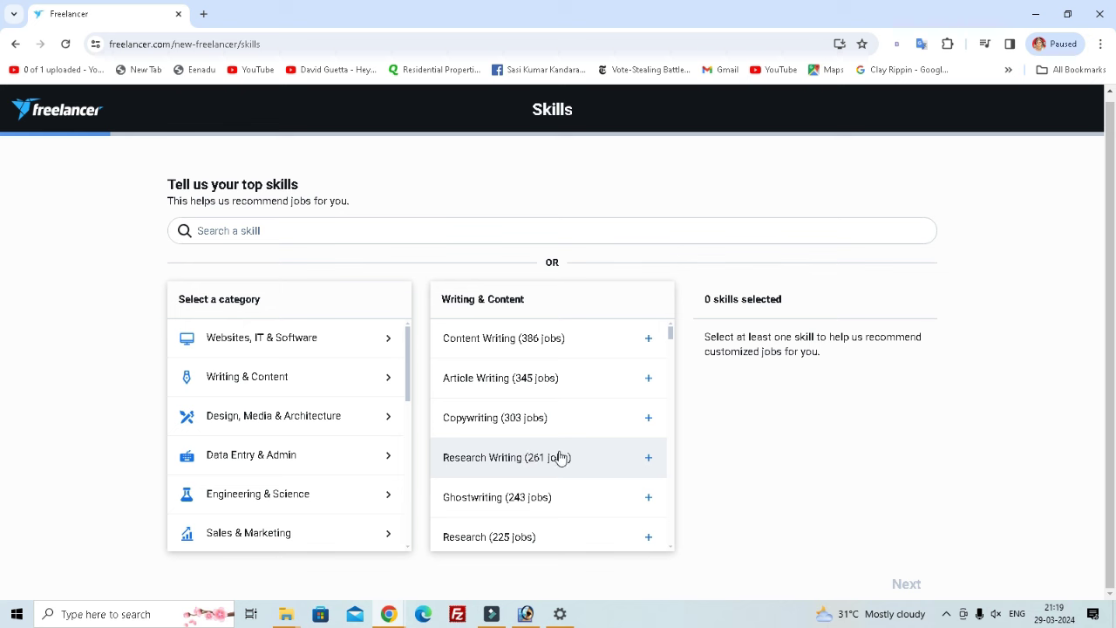
scroll(519, 467, "down", 2)
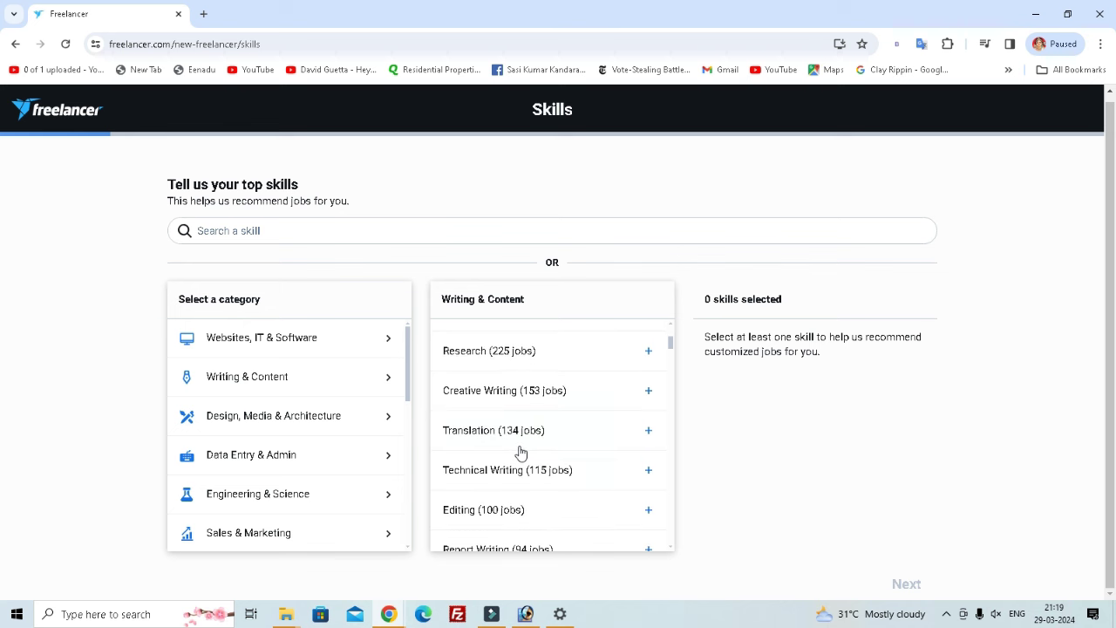
left_click(281, 422)
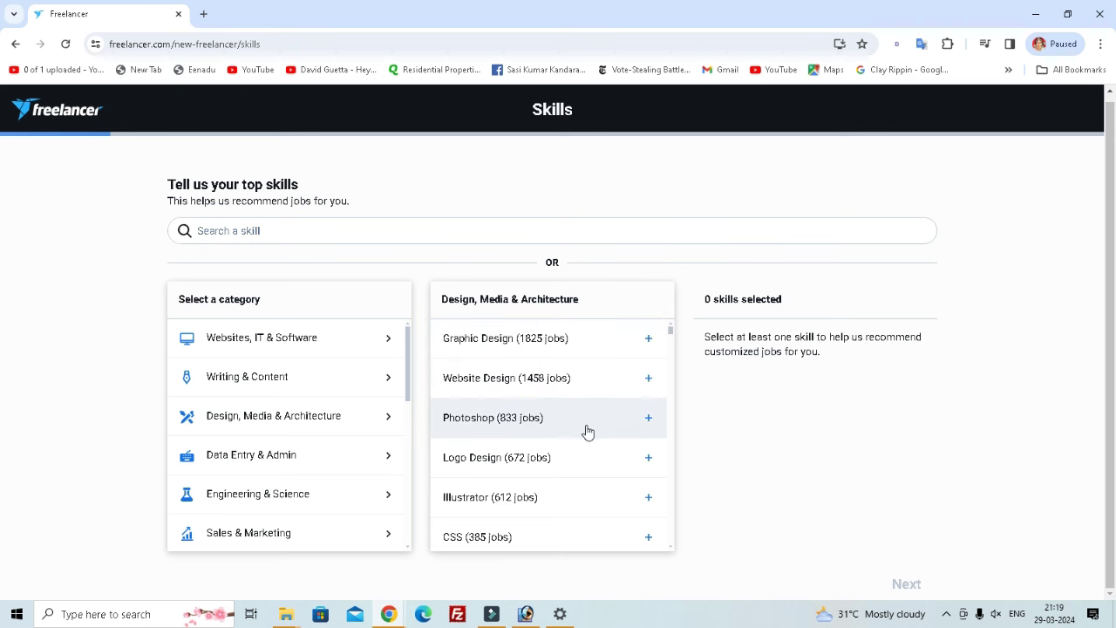
scroll(530, 465, "down", 2)
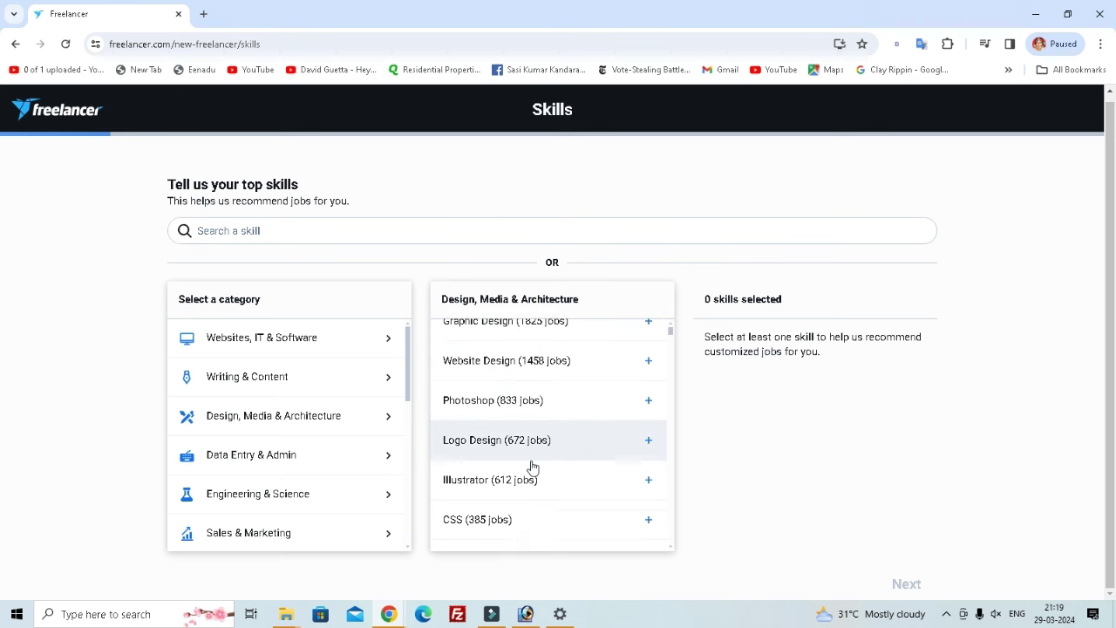
scroll(257, 445, "down", 5)
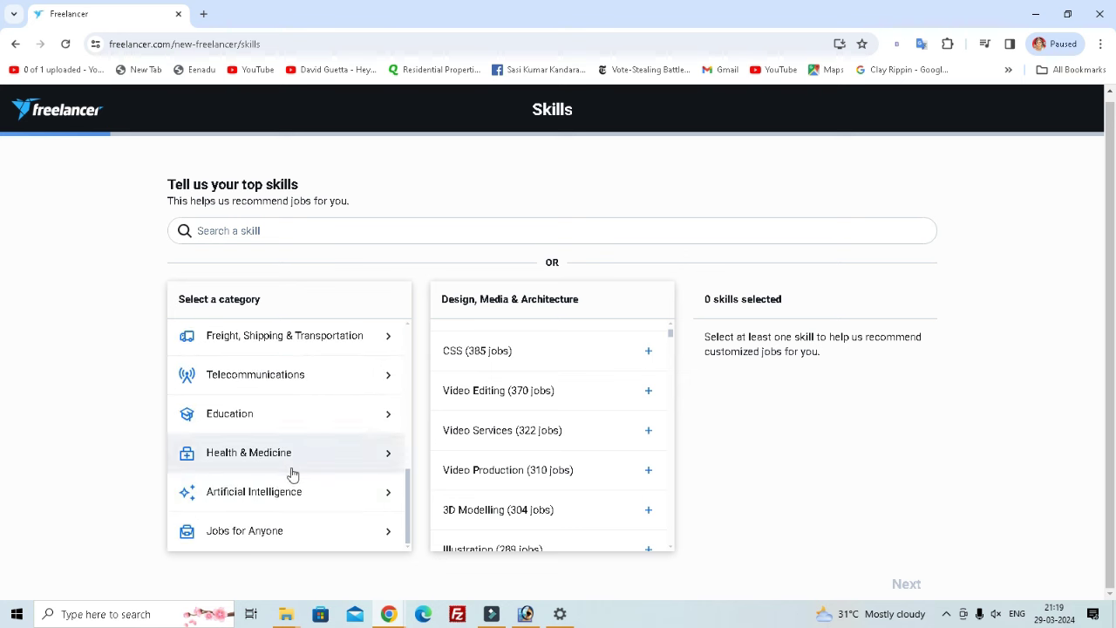
scroll(255, 443, "up", 2)
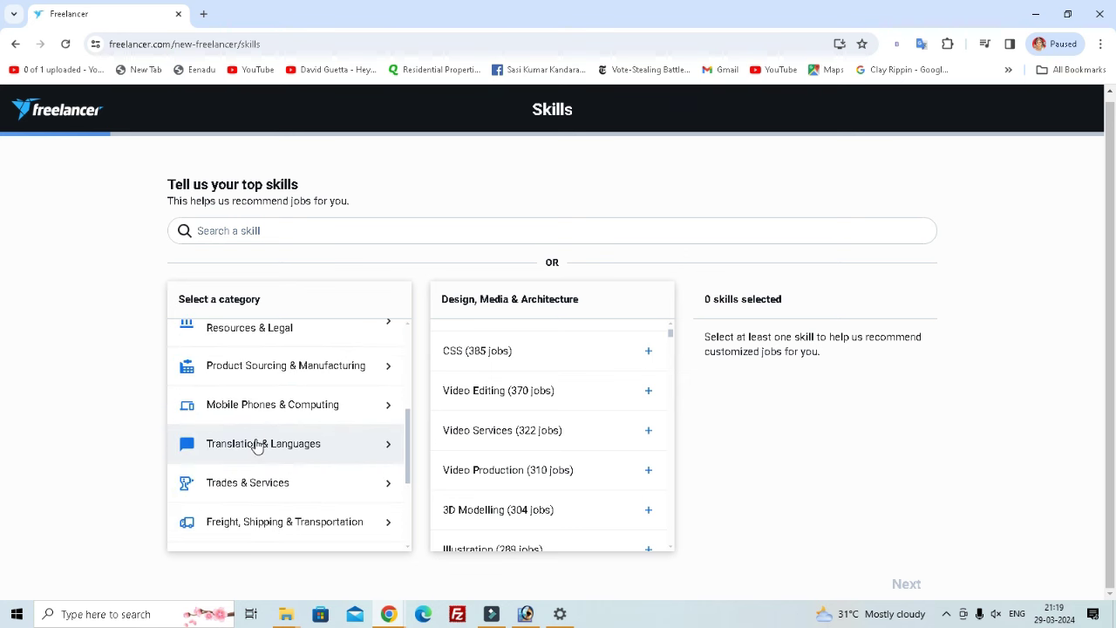
scroll(257, 445, "up", 3)
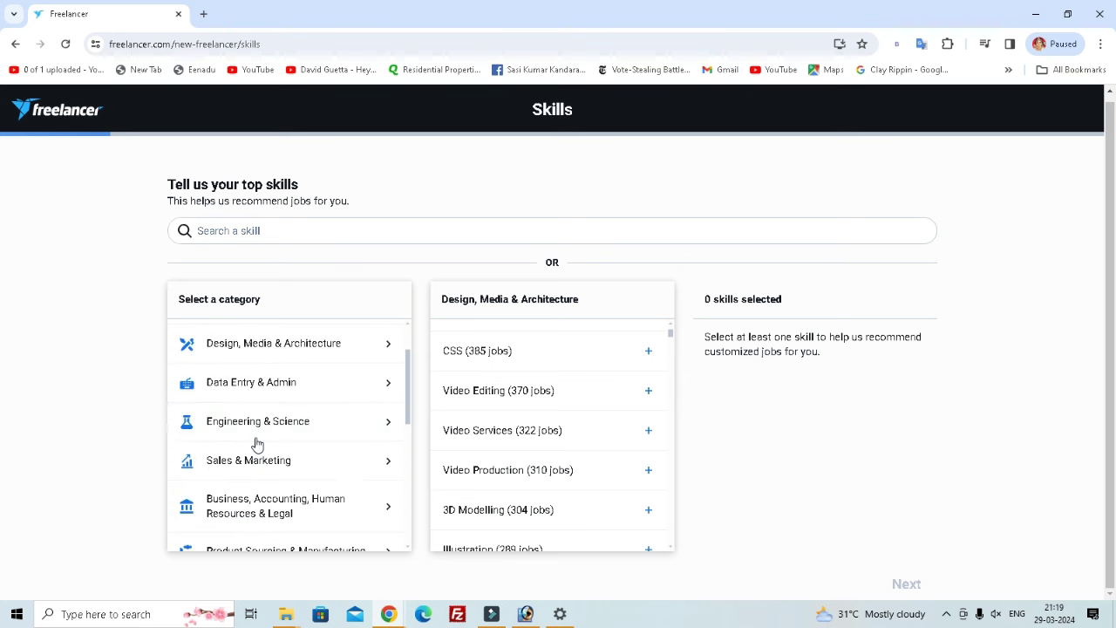
Add the Data Entry and Excel skills from the Data Entry & Admin category
left_click(271, 390)
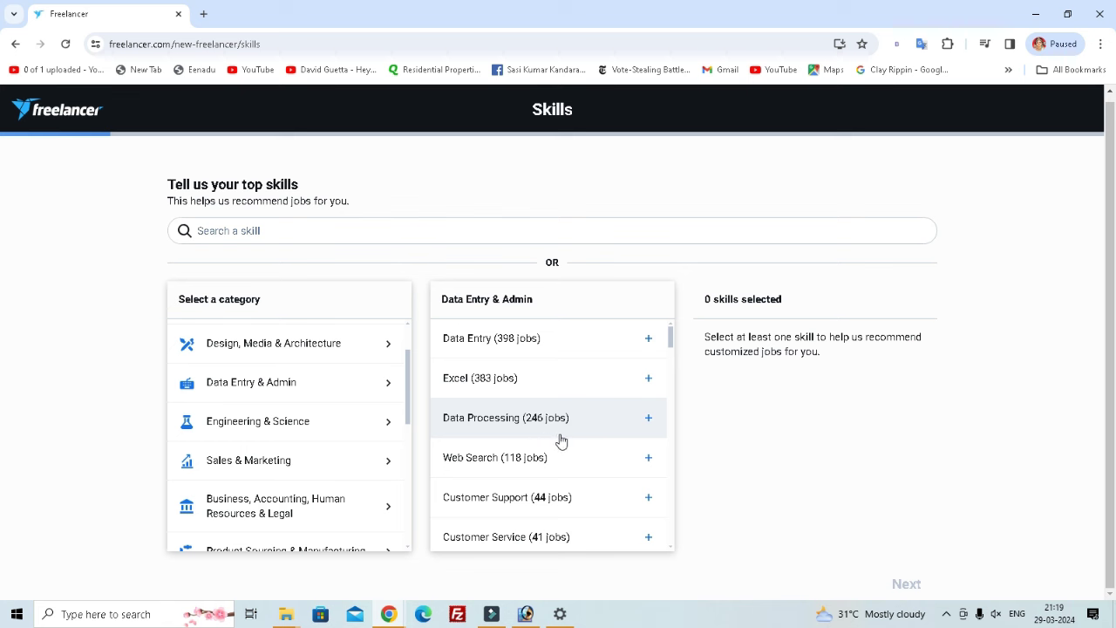
scroll(534, 494, "down", 2)
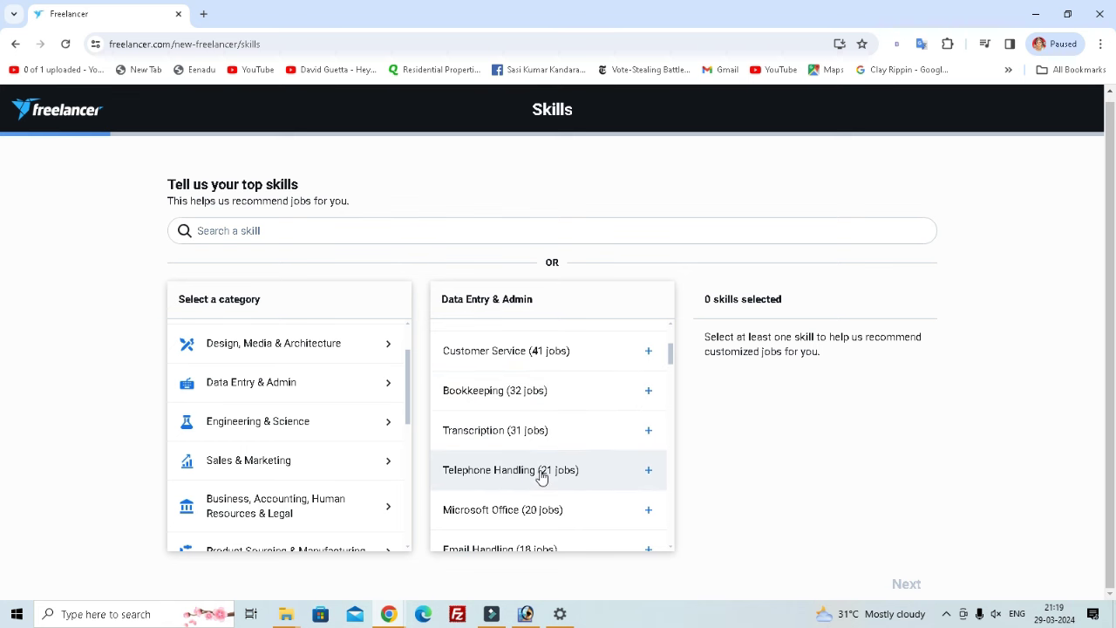
scroll(523, 436, "down", 2)
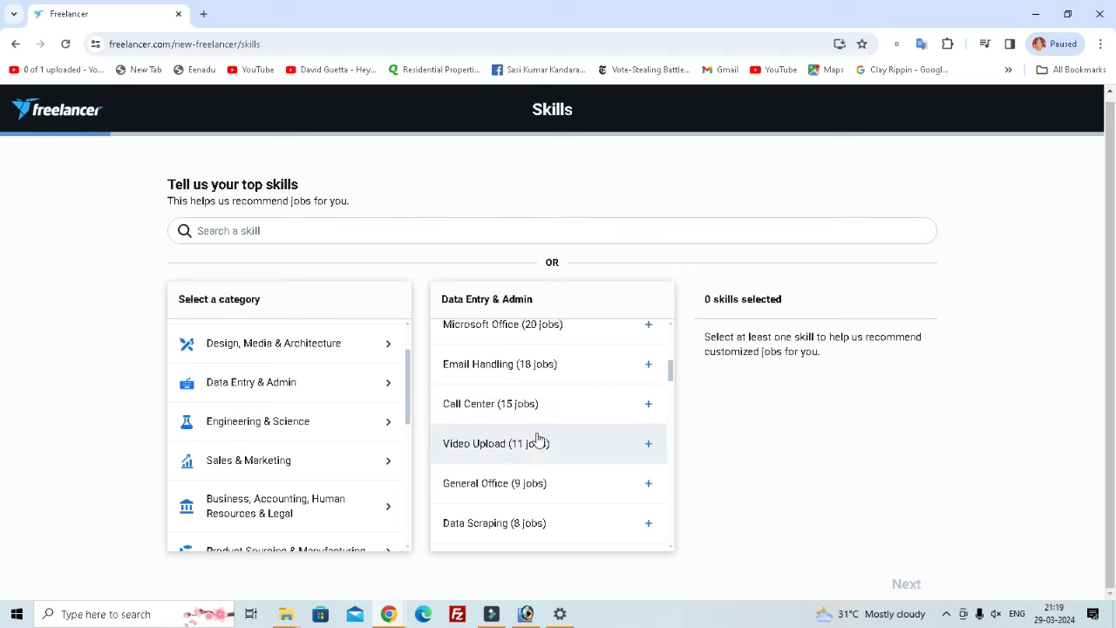
scroll(539, 444, "up", 2)
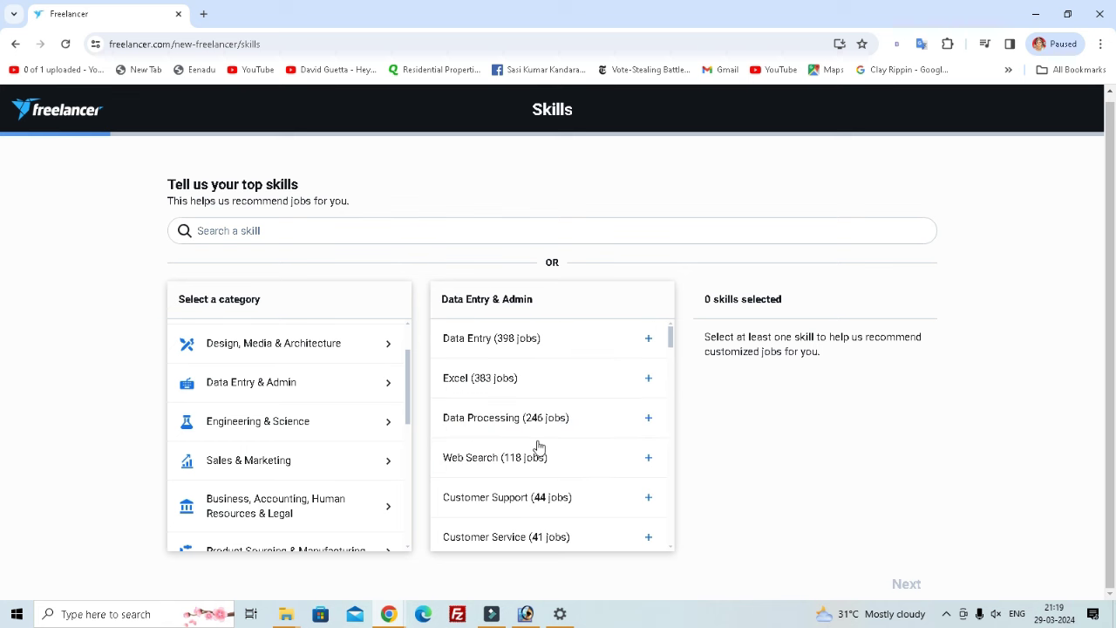
left_click(469, 344)
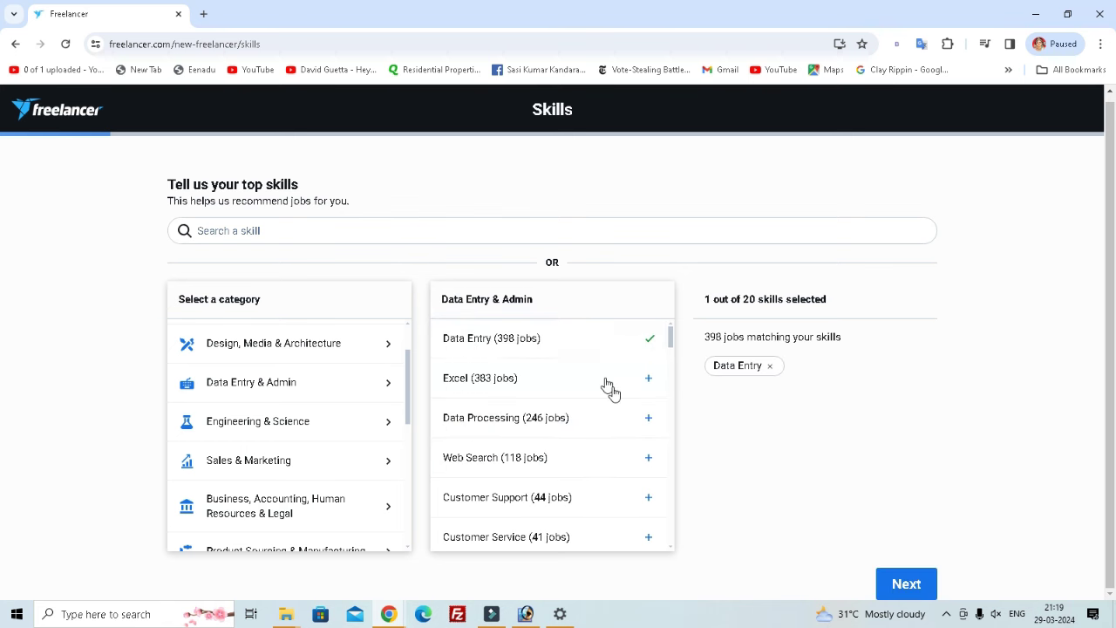
left_click(648, 380)
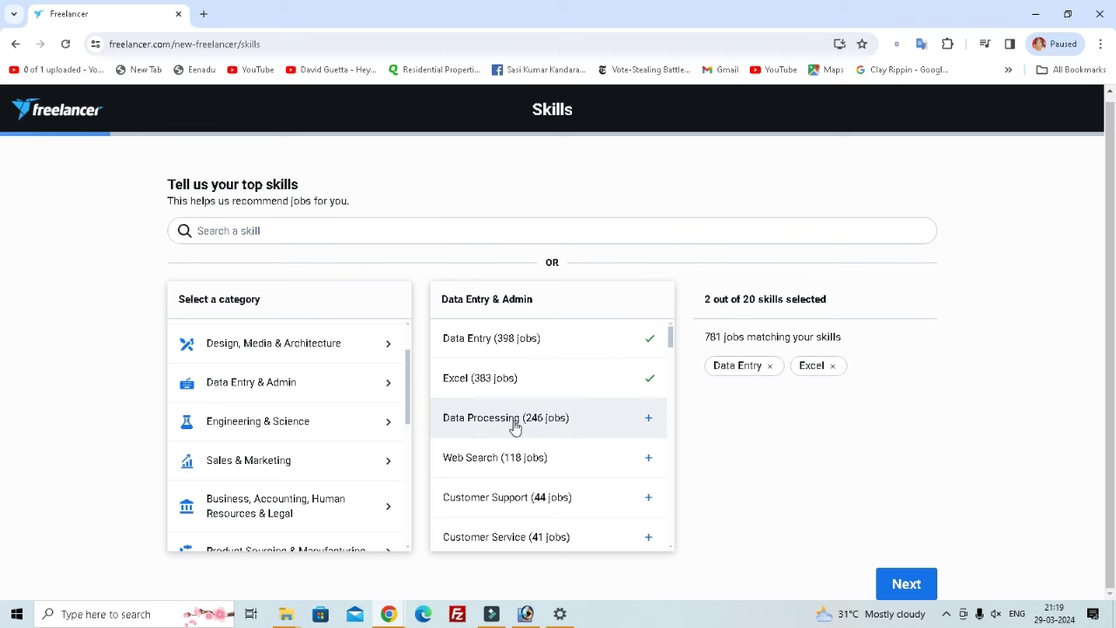
Add Microsoft Office, Email Handling, Video Upload and General Office from the Data Entry & Admin skills
scroll(592, 453, "down", 9)
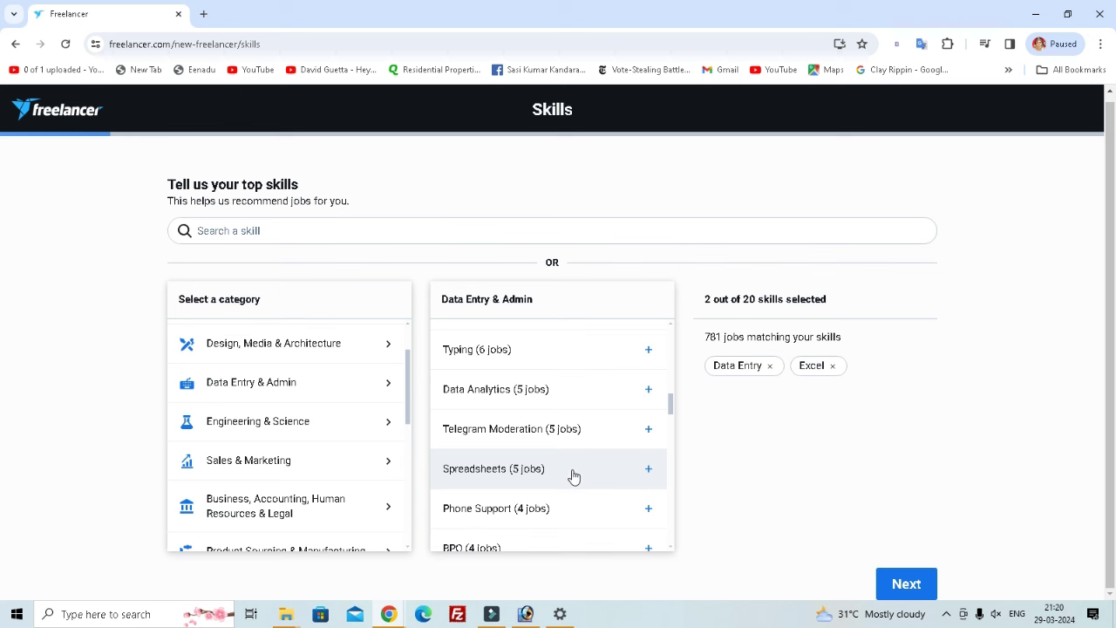
scroll(574, 475, "down", 5)
scroll(578, 480, "down", 2)
scroll(580, 476, "up", 15)
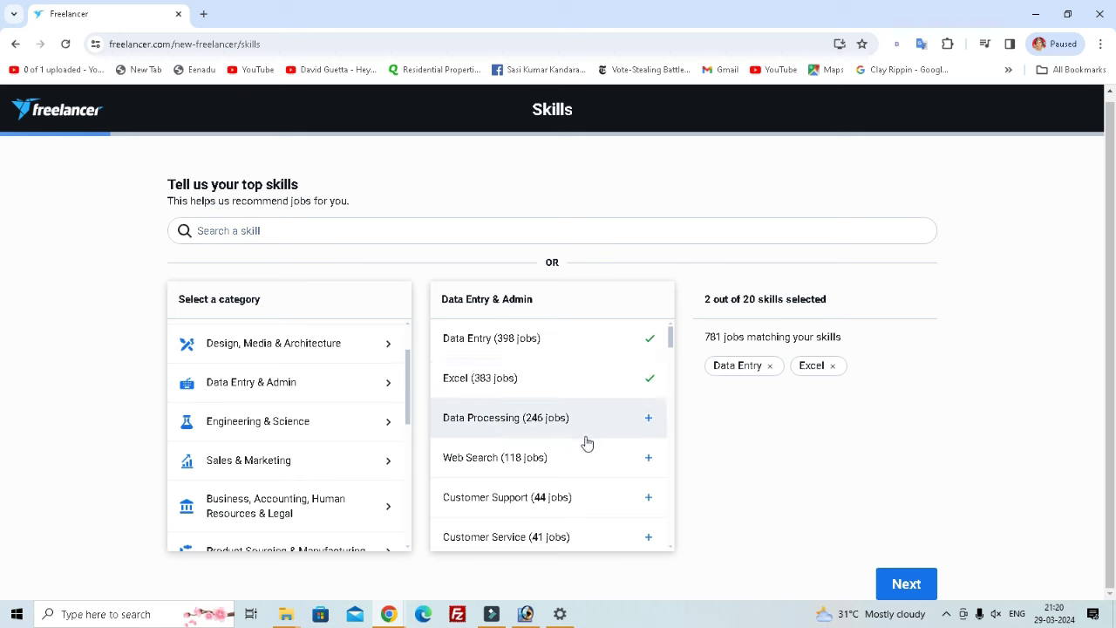
scroll(603, 458, "down", 2)
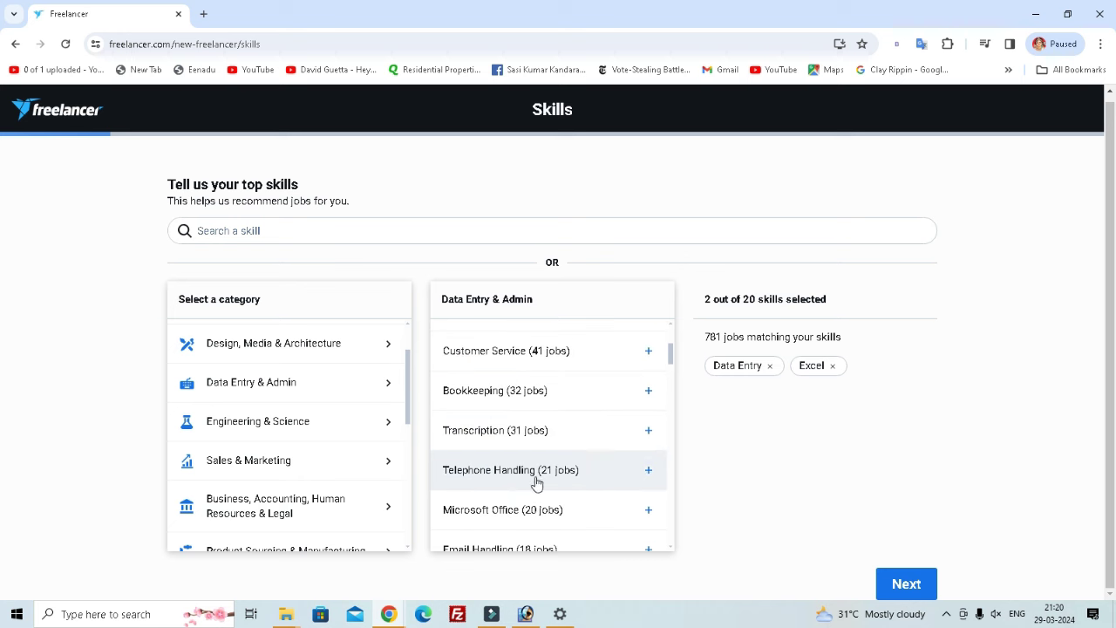
left_click(541, 517)
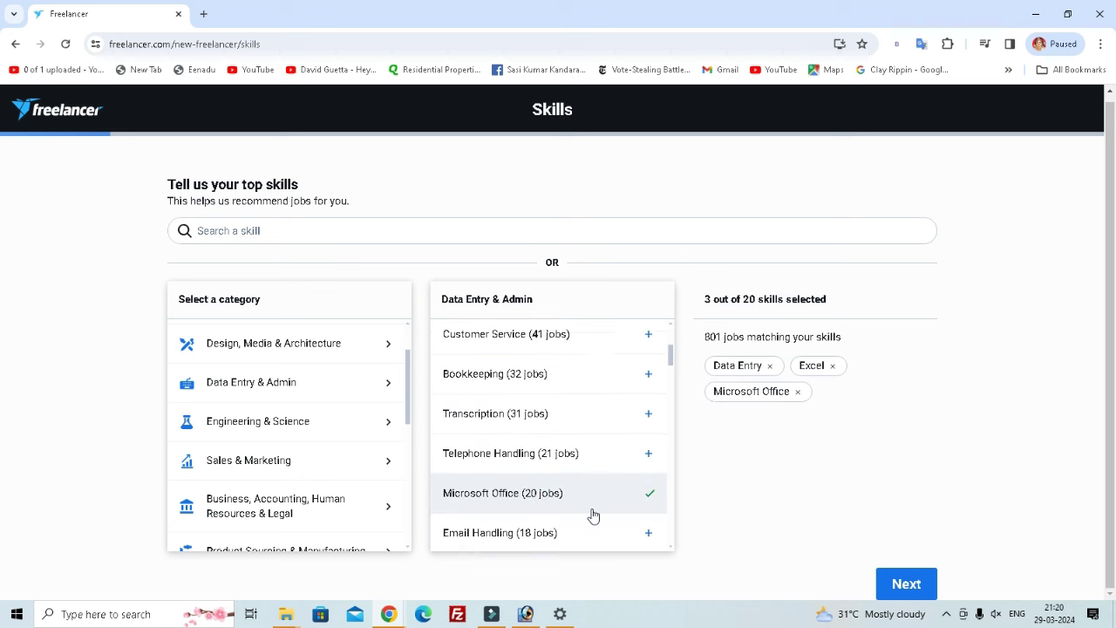
scroll(575, 488, "down", 2)
left_click(522, 367)
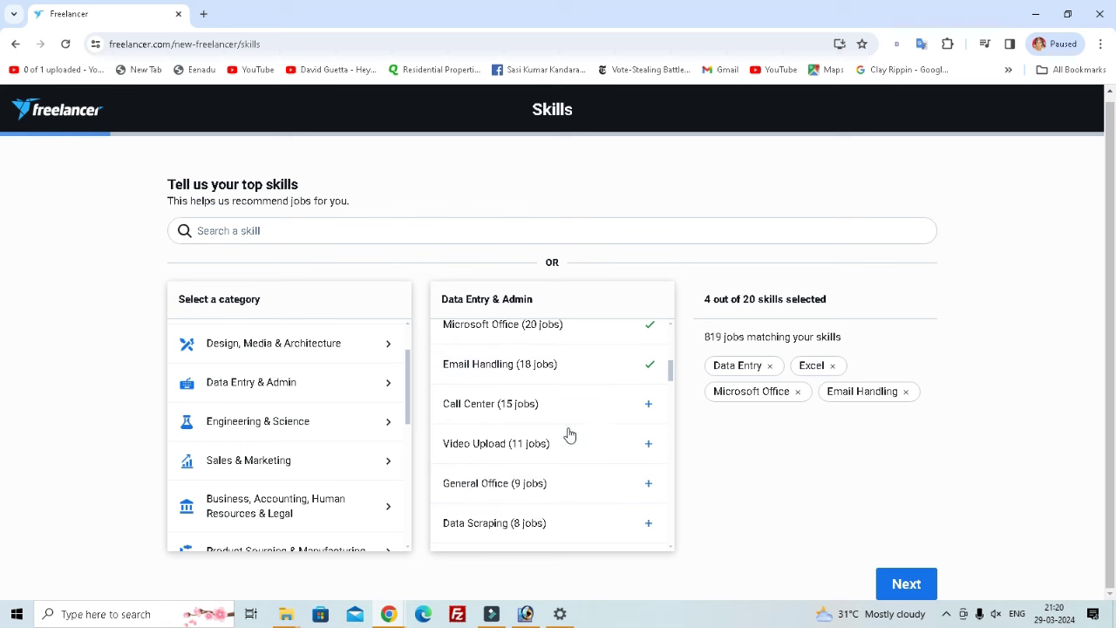
left_click(512, 450)
left_click(534, 491)
Add Typing, Spreadsheets, BPO and Microsoft Word to the selected skills
scroll(553, 493, "down", 2)
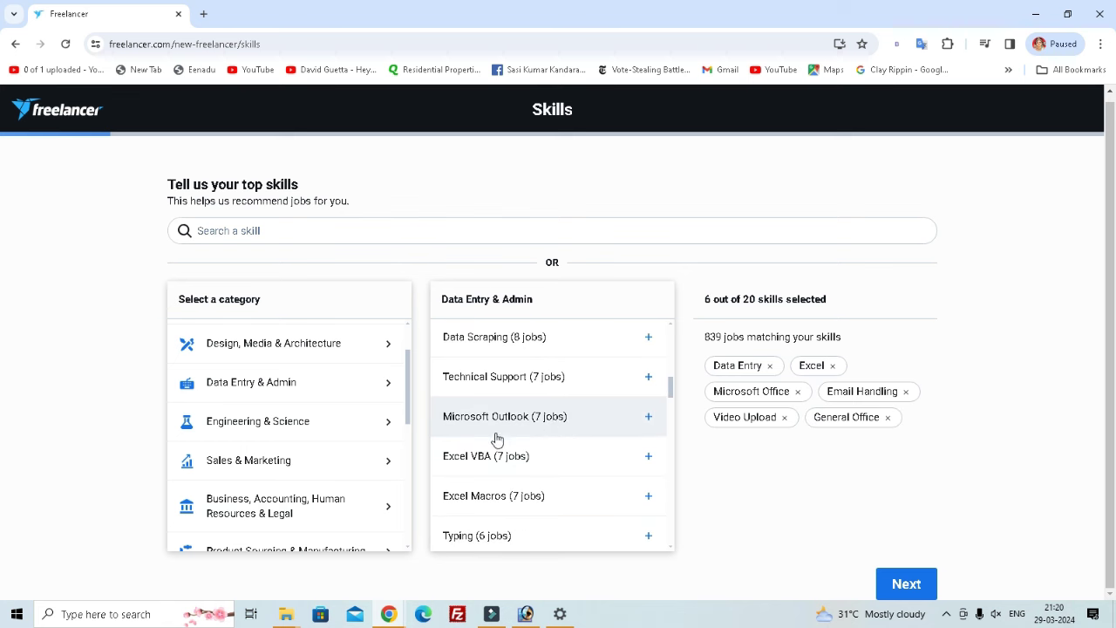
scroll(523, 484, "down", 2)
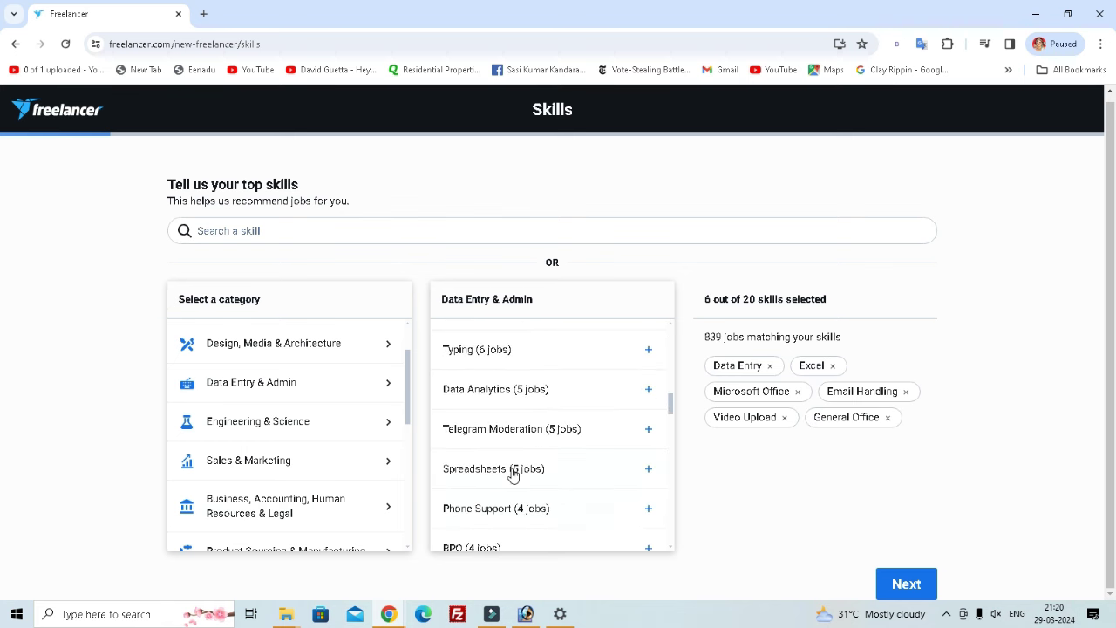
left_click(505, 356)
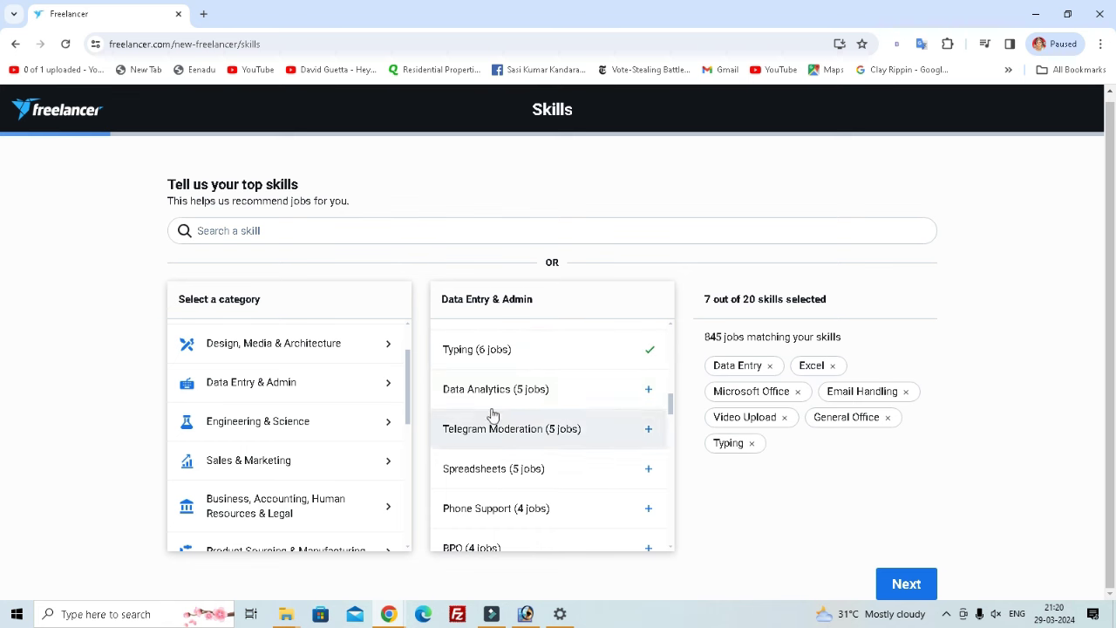
left_click(505, 477)
scroll(551, 493, "down", 2)
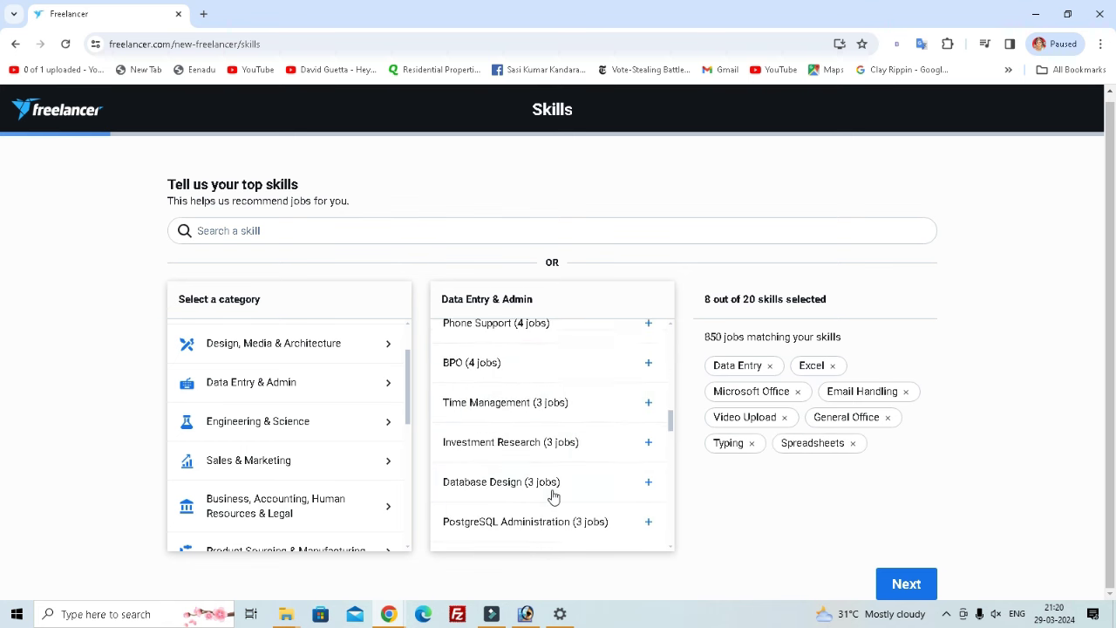
left_click(482, 366)
scroll(558, 445, "down", 2)
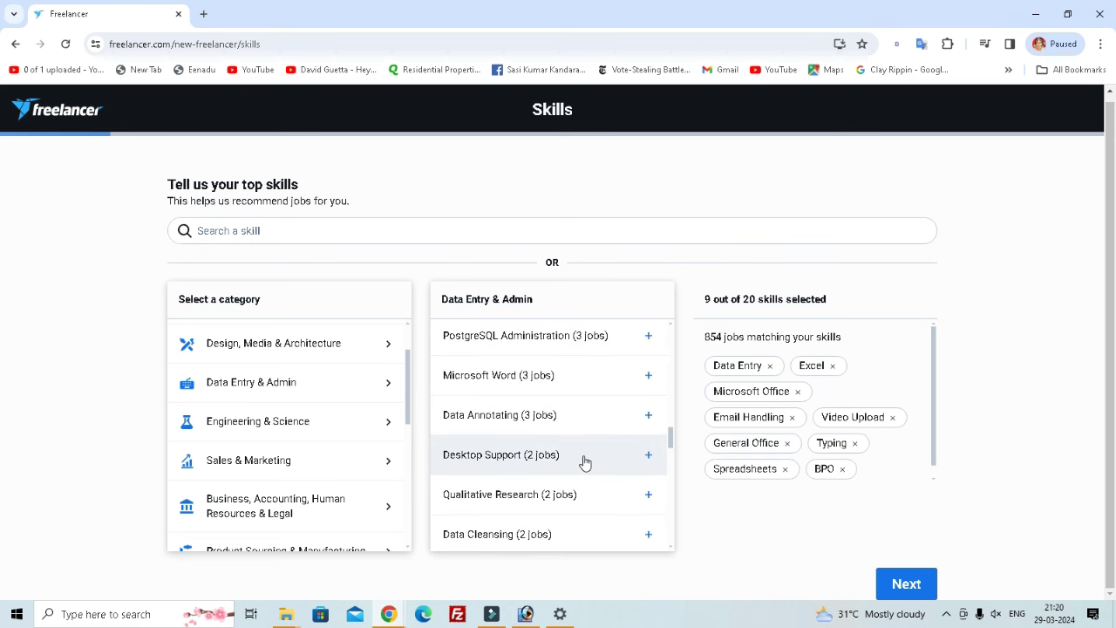
left_click(510, 384)
Submit the selected skills and skip linking a Facebook or LinkedIn account to reach the profile name details
scroll(602, 459, "down", 3)
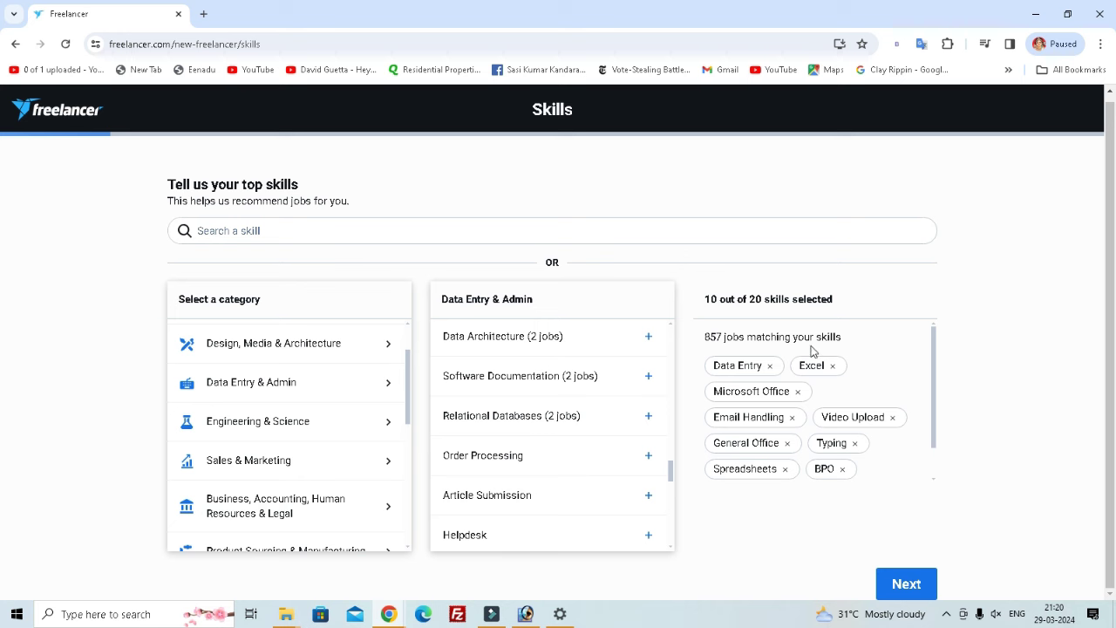
scroll(908, 481, "down", 1)
left_click(905, 583)
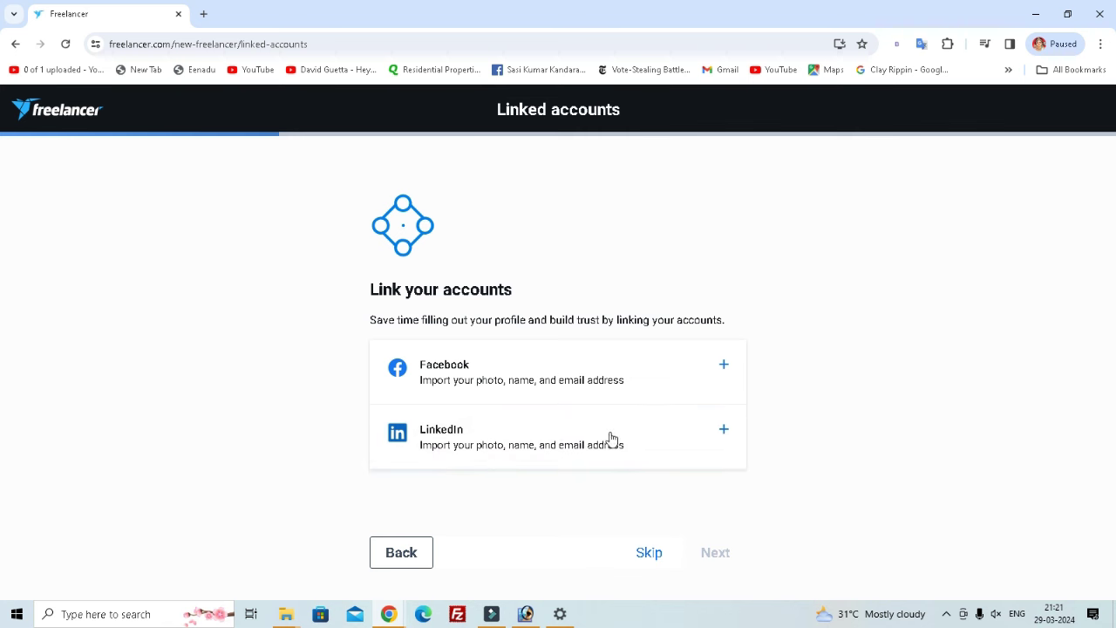
left_click(648, 555)
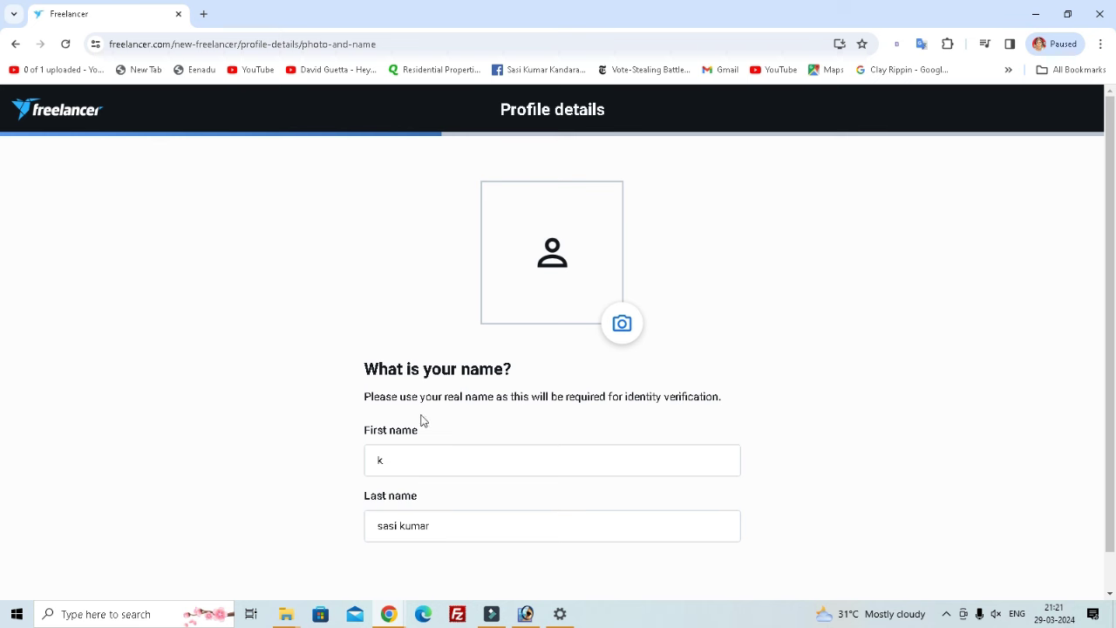
scroll(524, 410, "down", 1)
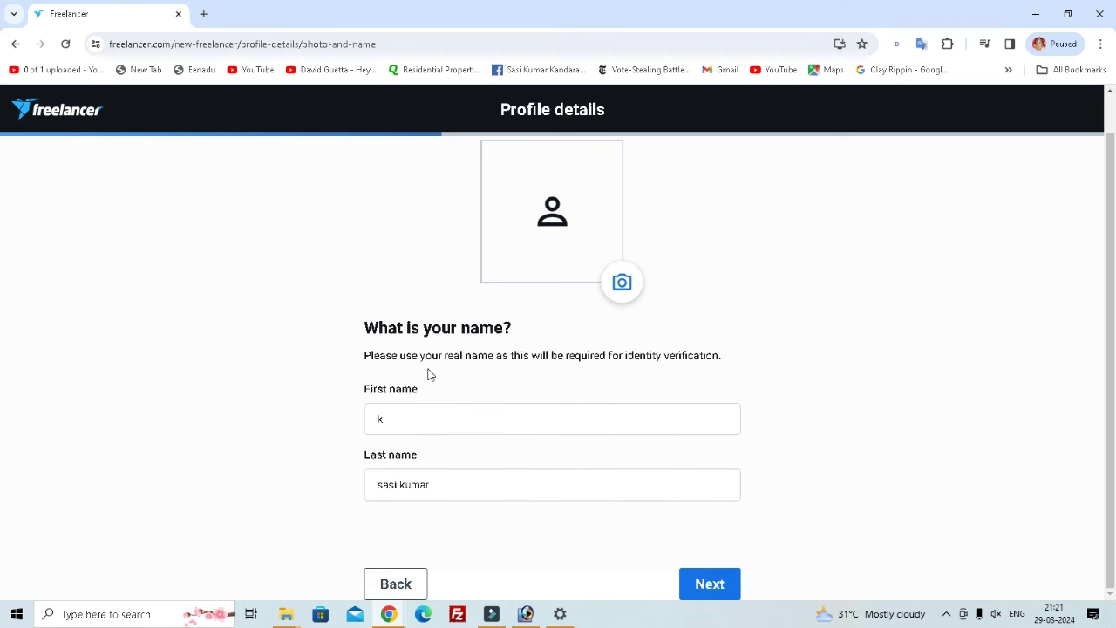
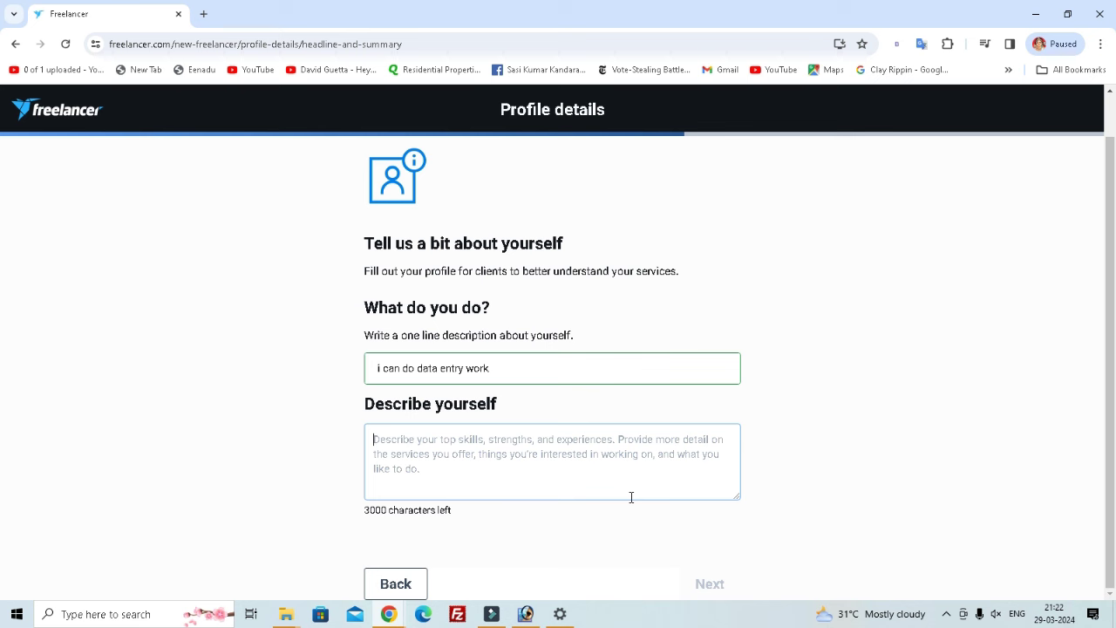
Begin the self-description with "i have completed typing lower and higher, i can type date per 1min 40 words."
type("i hav")
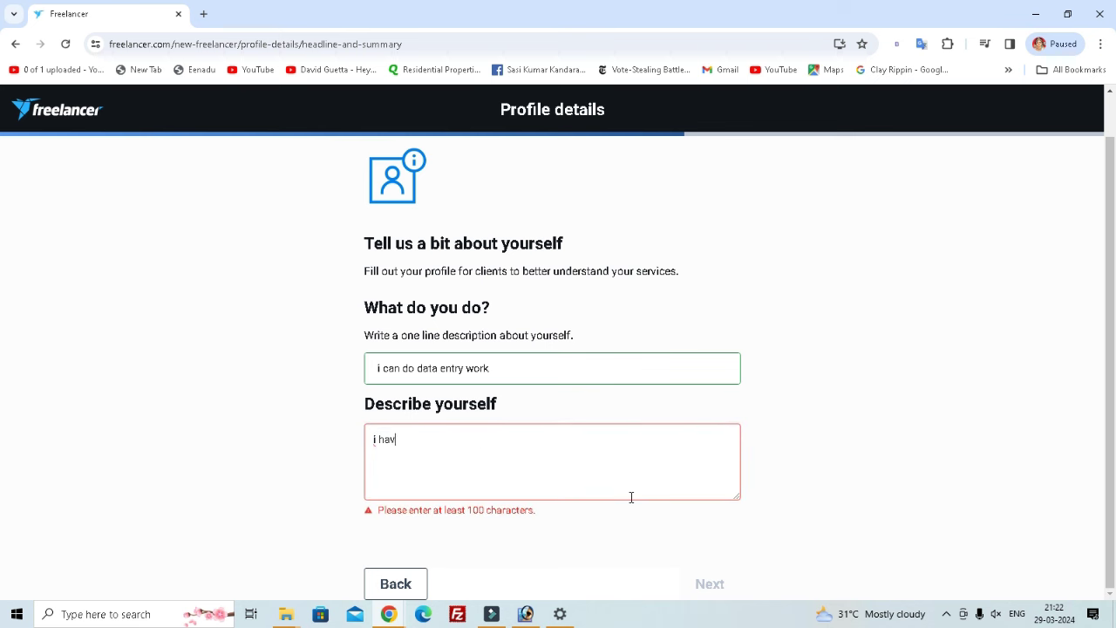
type("e completed typing lower and hig")
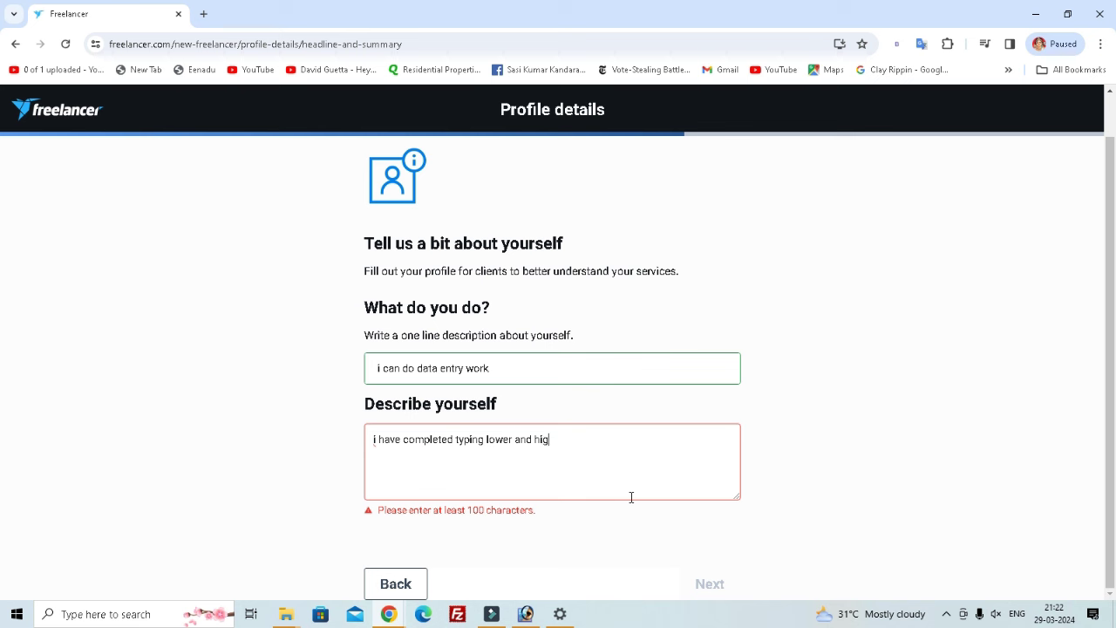
type("her, i can type date per 1")
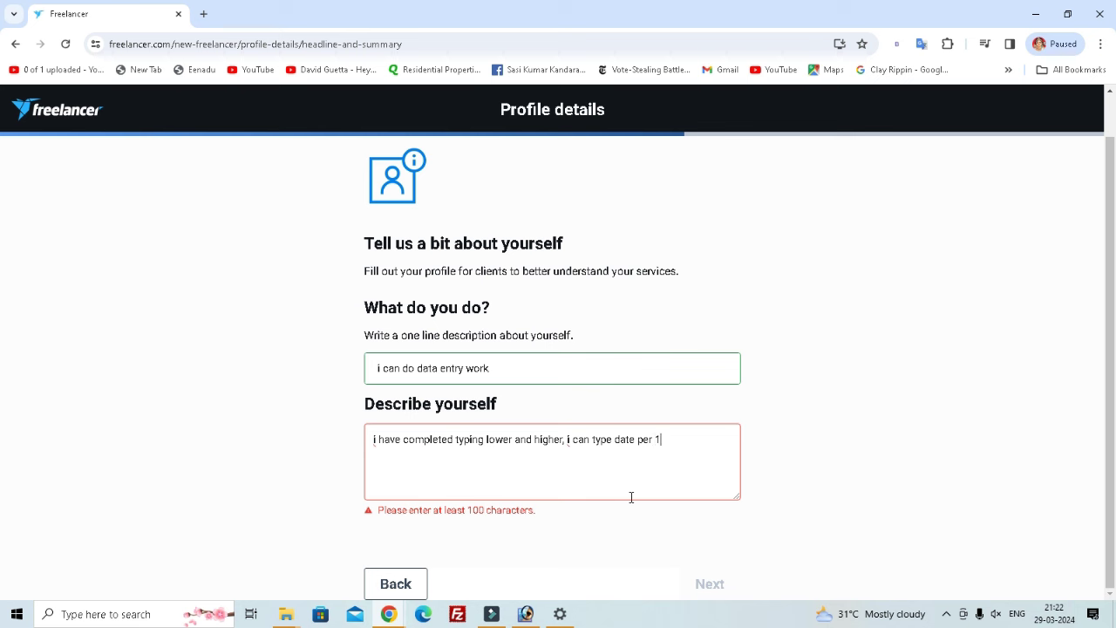
type("min 40 words. i am having experie")
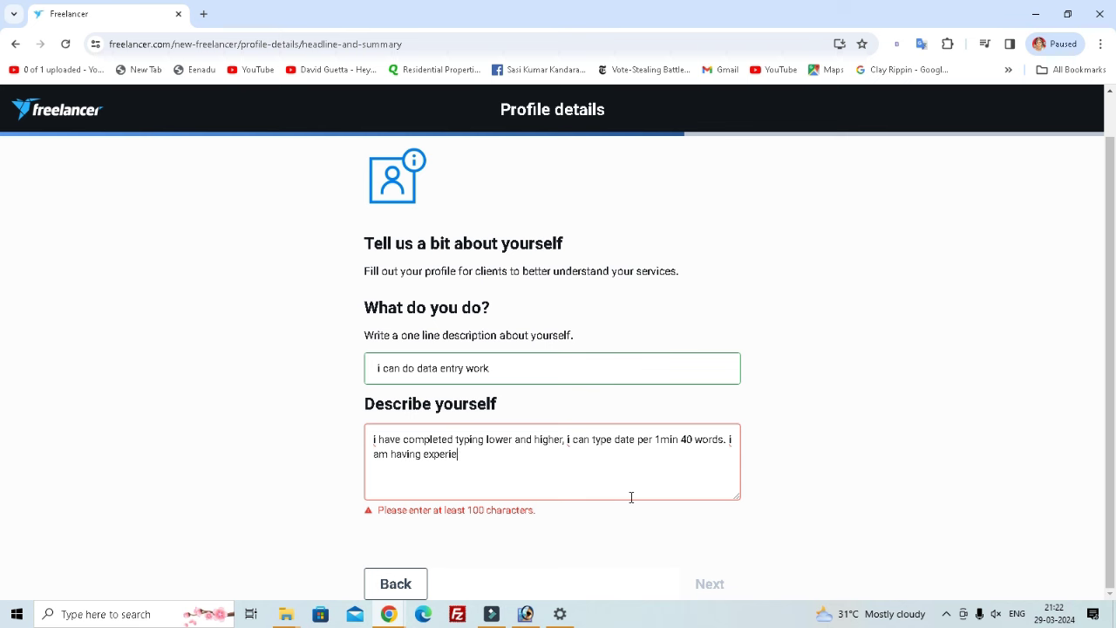
Complete the self-description with "i am having experience more than 5 years as a data entry operator" and submit the headline and summary
type("nce more th")
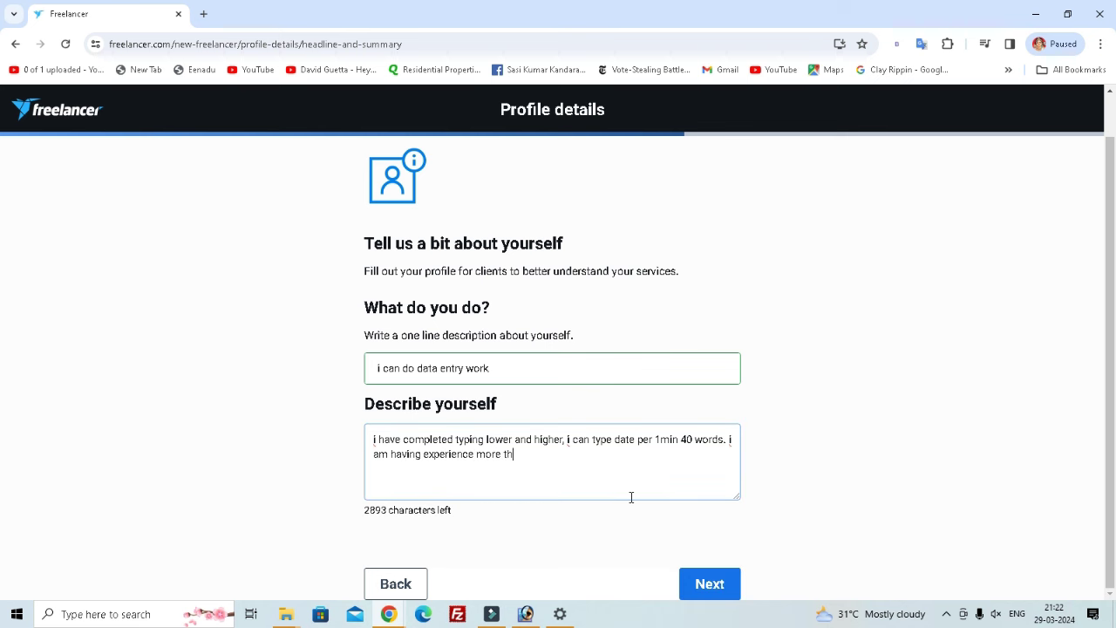
type("an 5 years as a data entry o")
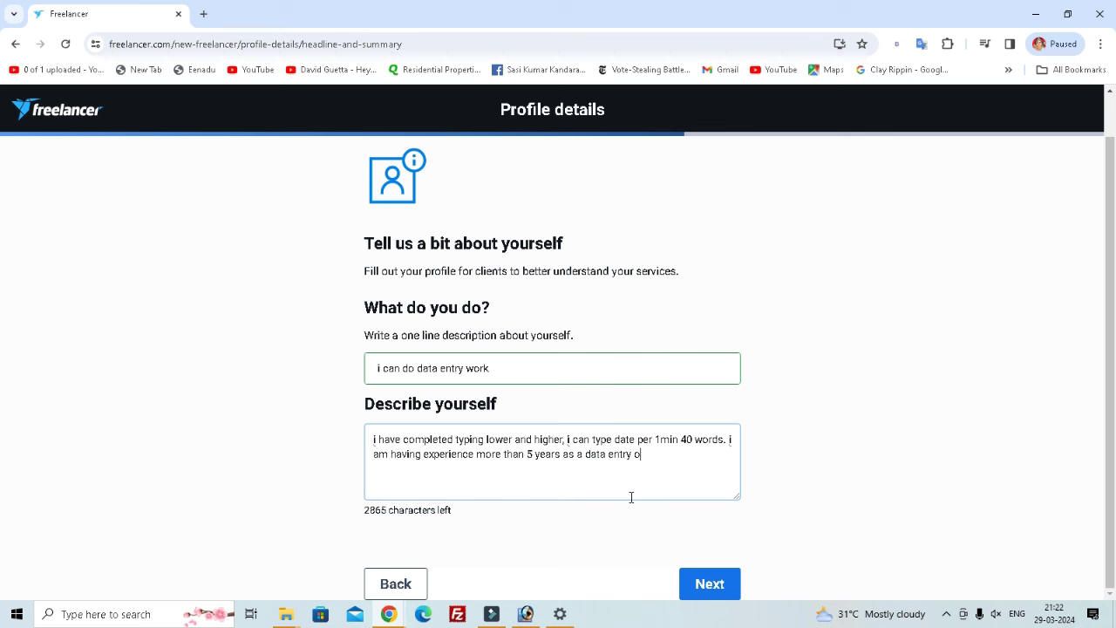
type("perator")
left_click(712, 591)
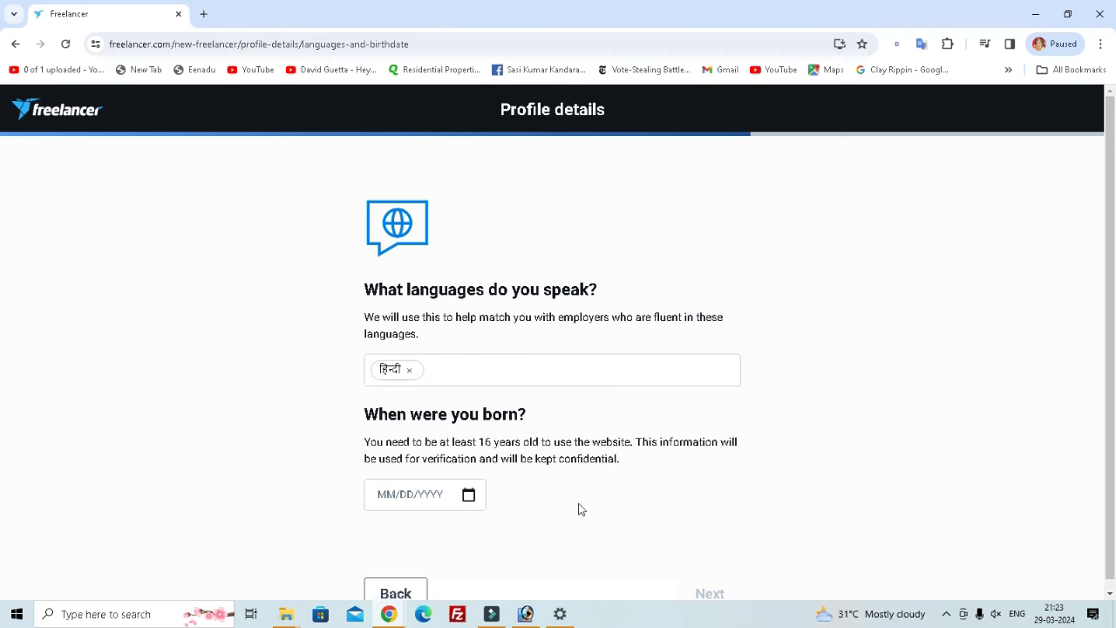
Add English to the languages spoken on the profile
left_click(433, 367)
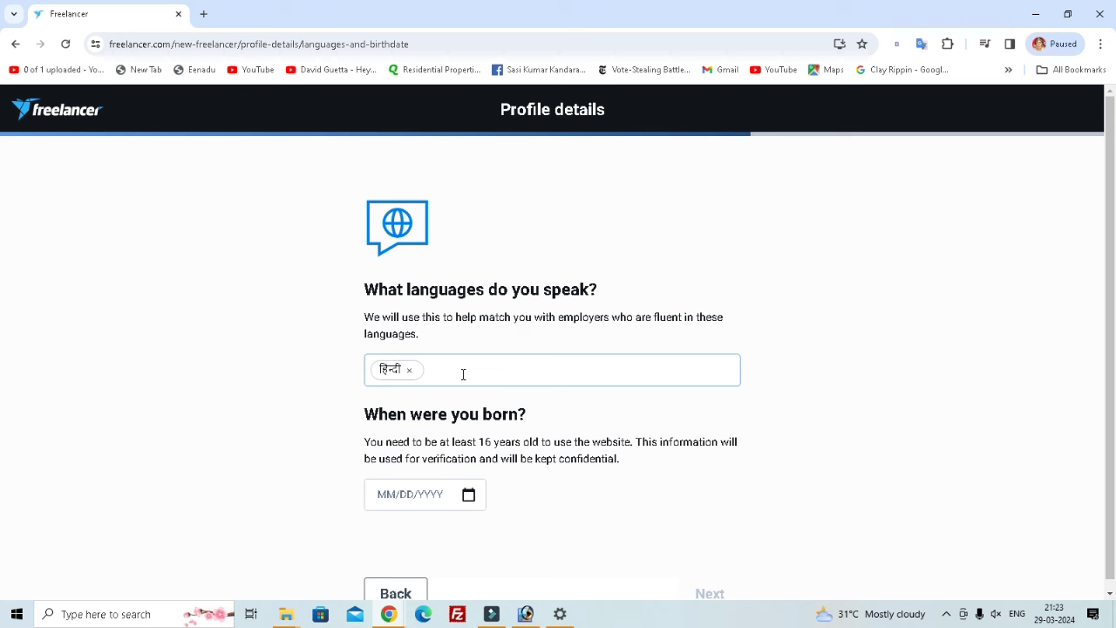
type("telu")
key("BackSpace")
key("BackSpace")
key("BackSpace")
key("BackSpace")
type("en")
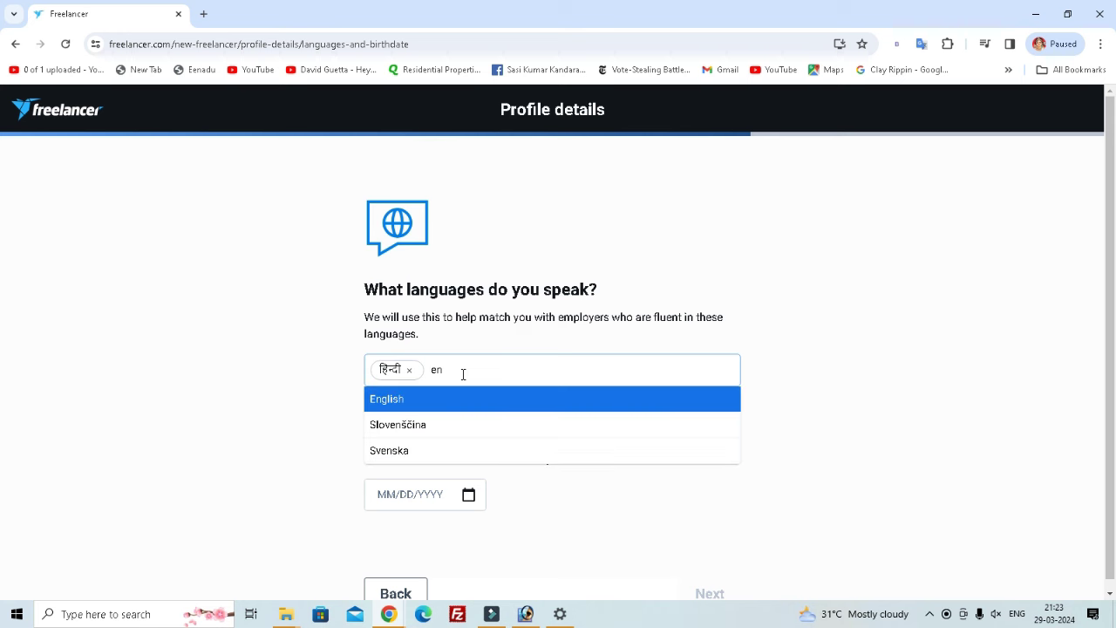
left_click(445, 401)
Try to add Telugu and a language starting with "kann" to the spoken languages, and clear the entry
left_click(554, 367)
type("telu")
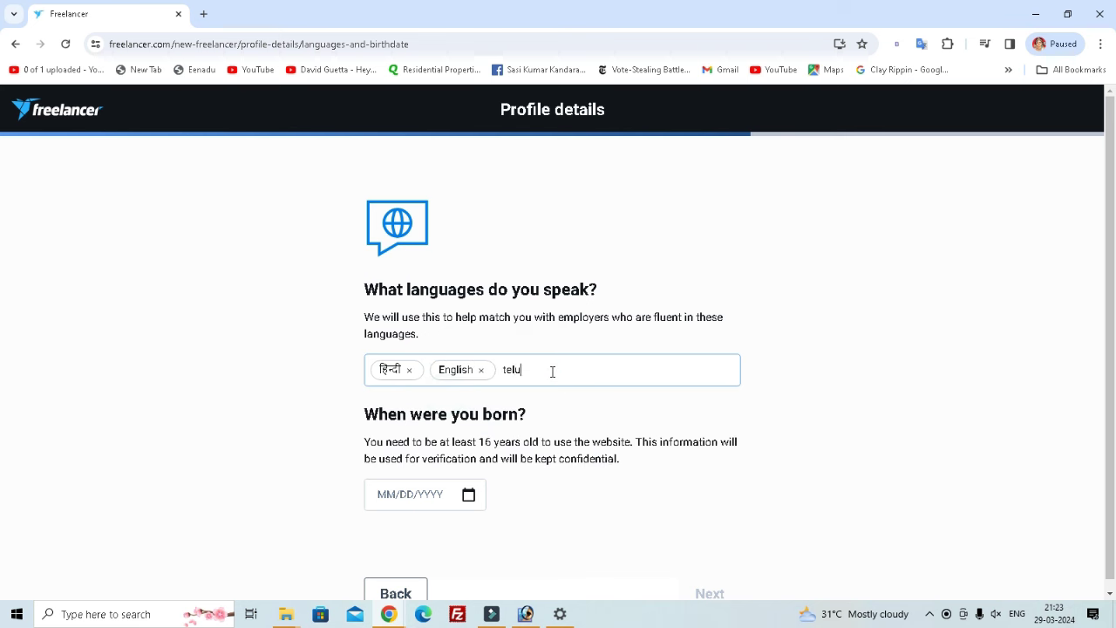
type("gu")
key("Tab")
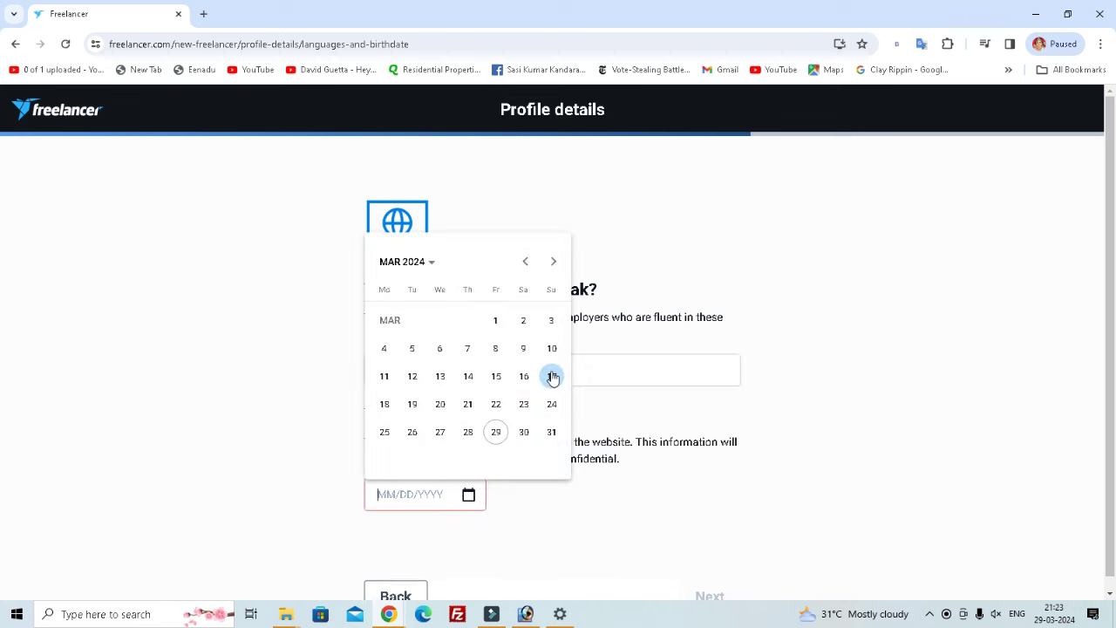
left_click(590, 374)
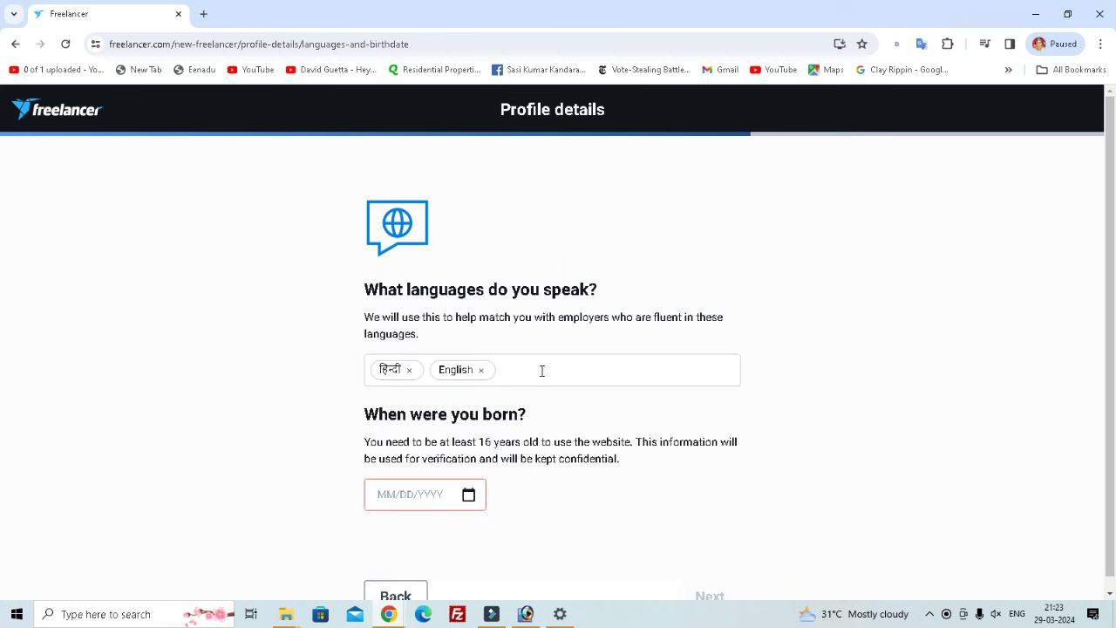
type("kann")
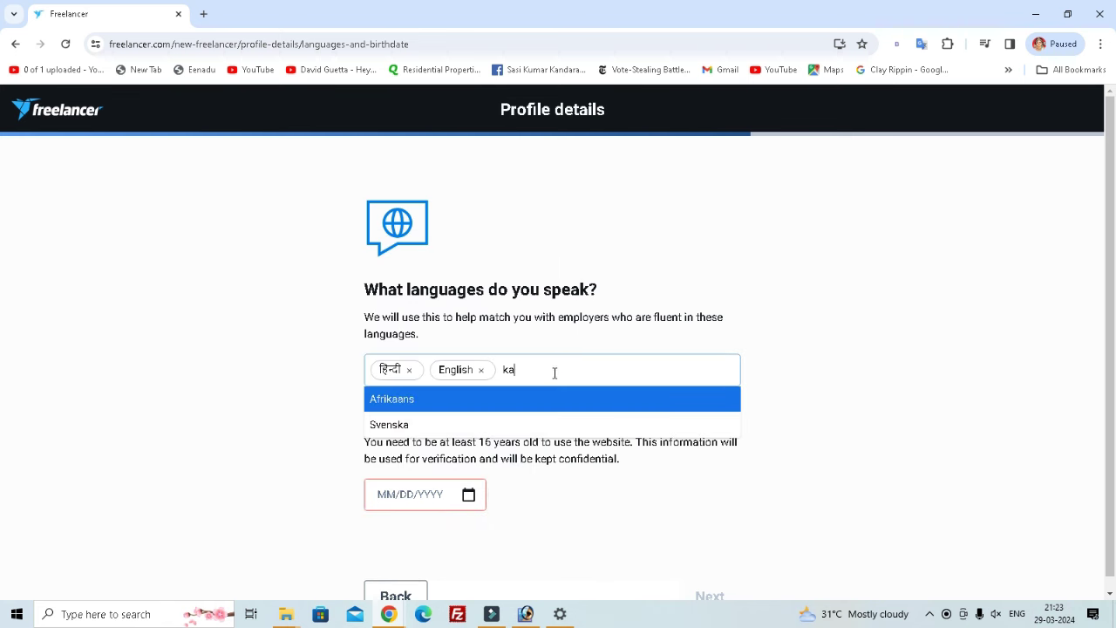
key("BackSpace")
key("BackSpace")
key("BackSpace")
key("BackSpace")
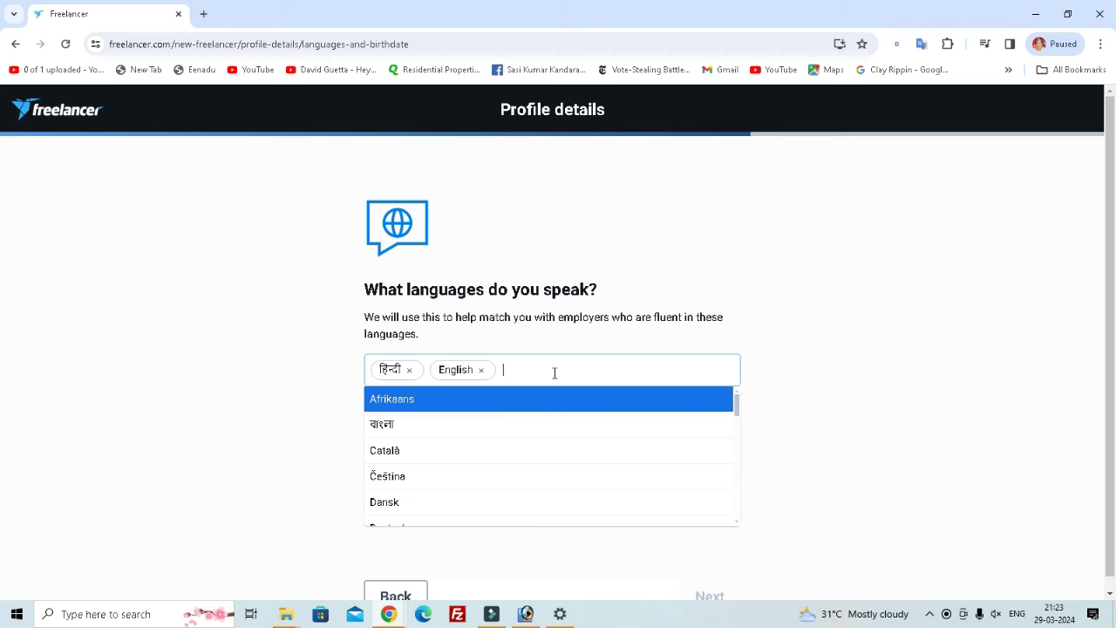
Remove English from the spoken languages and add it again
key("BackSpace")
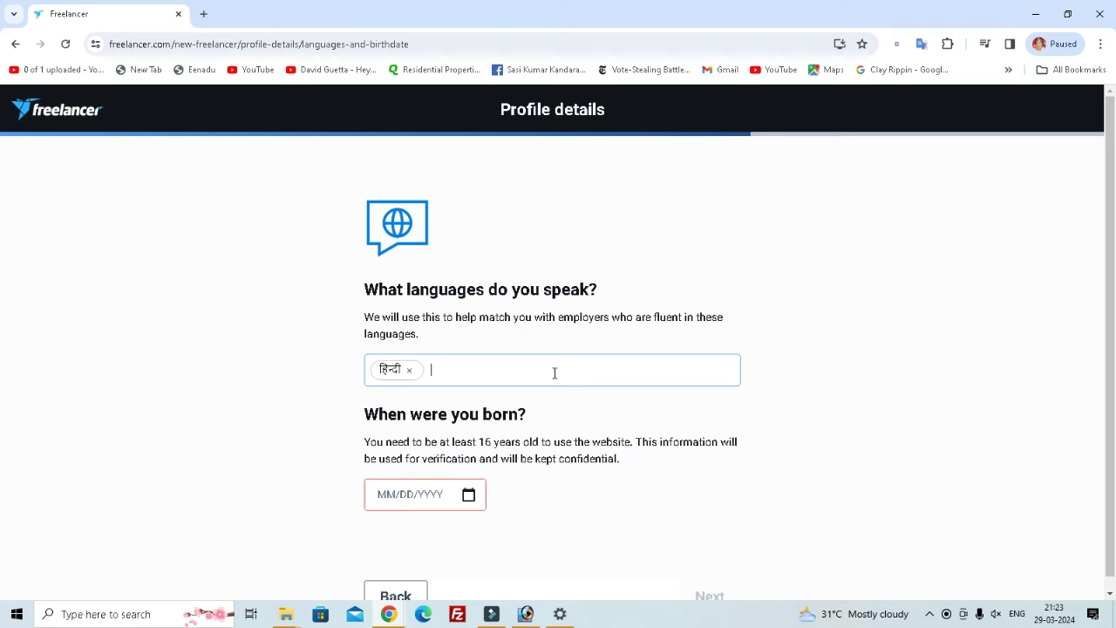
type("en")
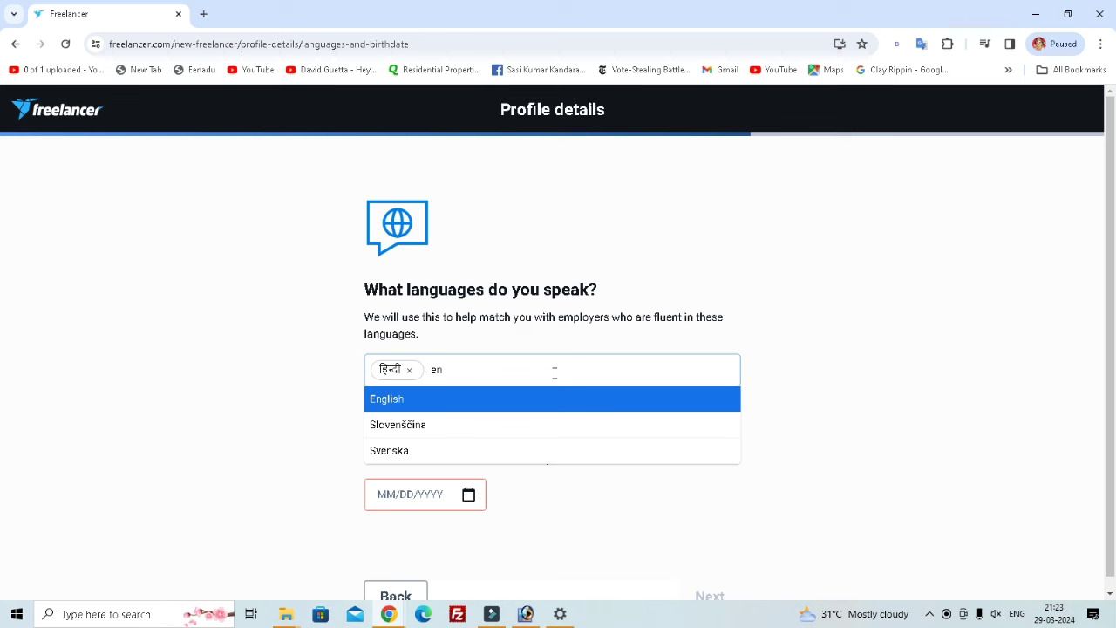
left_click(531, 401)
Pick the year, month and day of the date of birth and submit the languages and birth date details
left_click(468, 495)
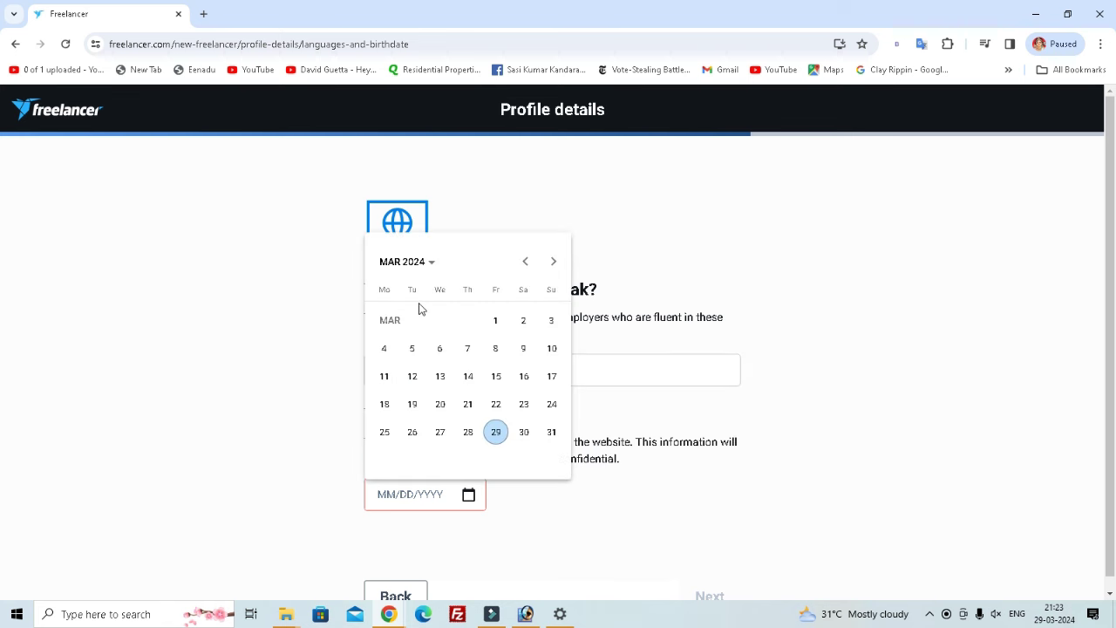
left_click(423, 264)
left_click(431, 266)
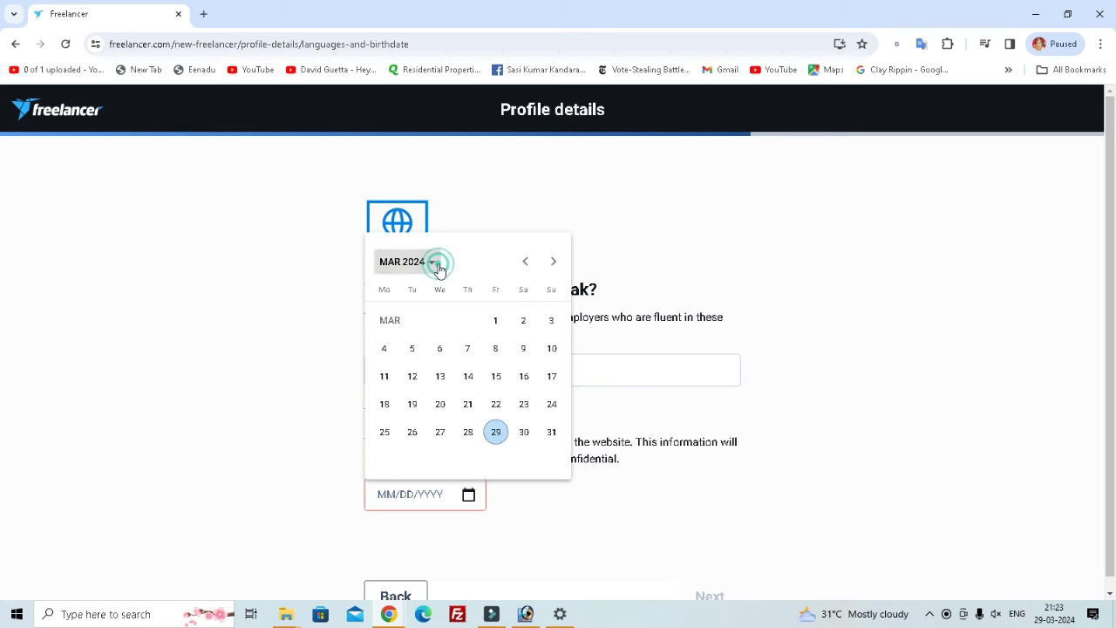
left_click(432, 266)
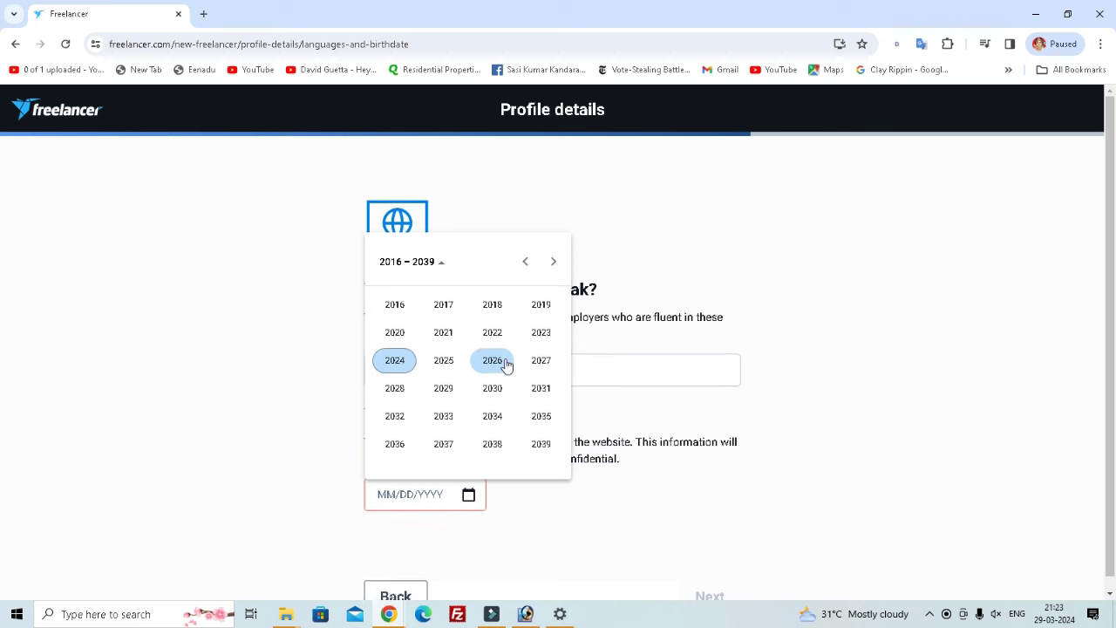
left_click(556, 251)
left_click(557, 251)
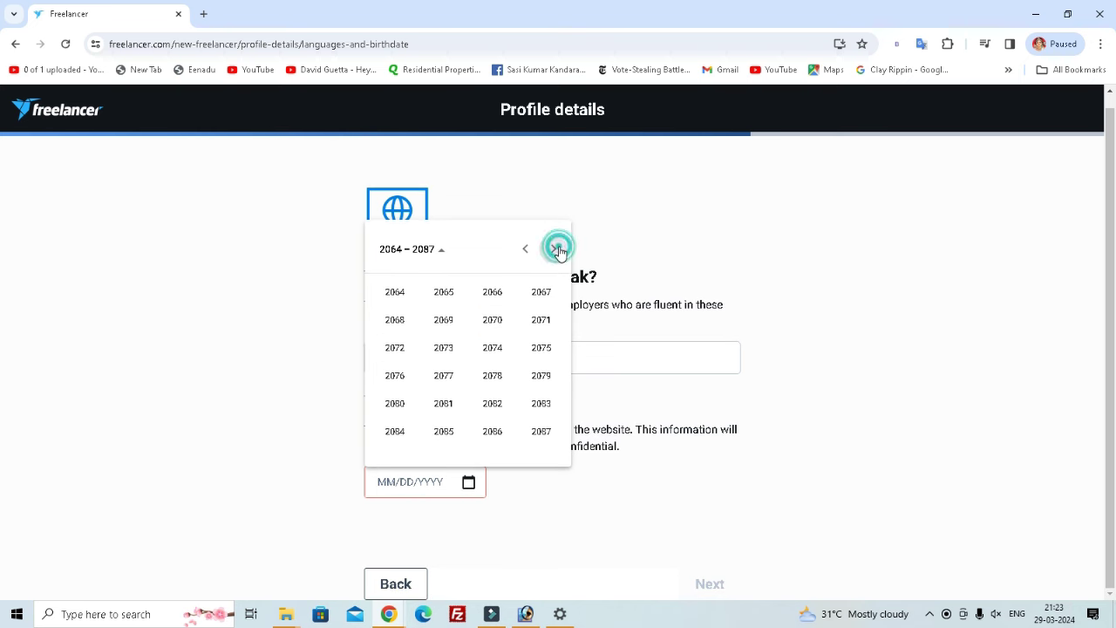
left_click(529, 250)
left_click(528, 250)
left_click(528, 250)
left_click(528, 250)
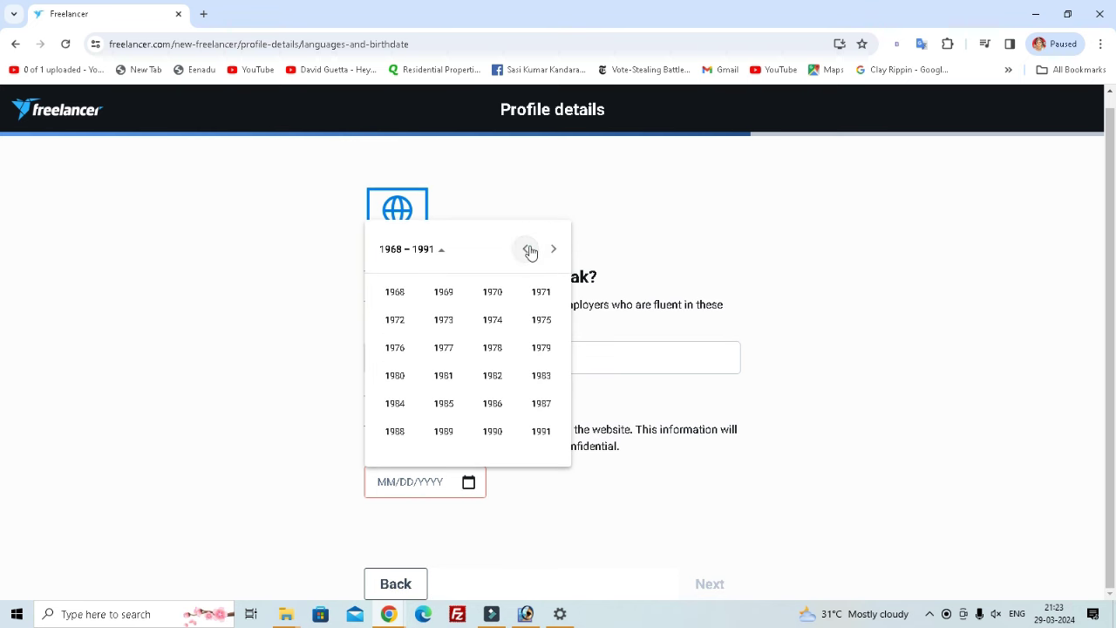
left_click(510, 353)
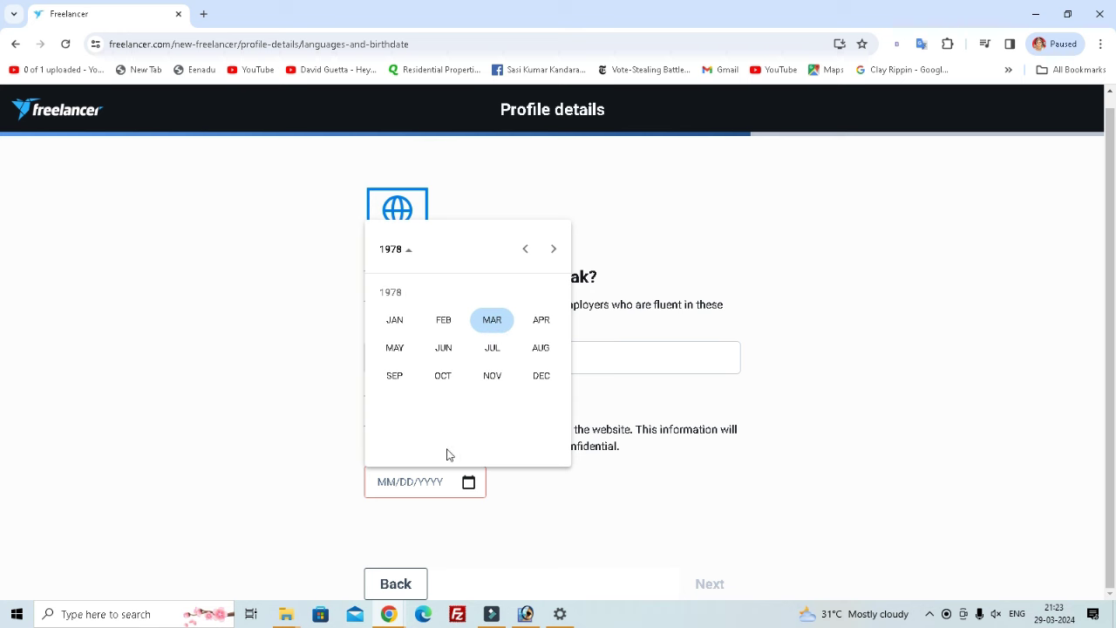
left_click(539, 348)
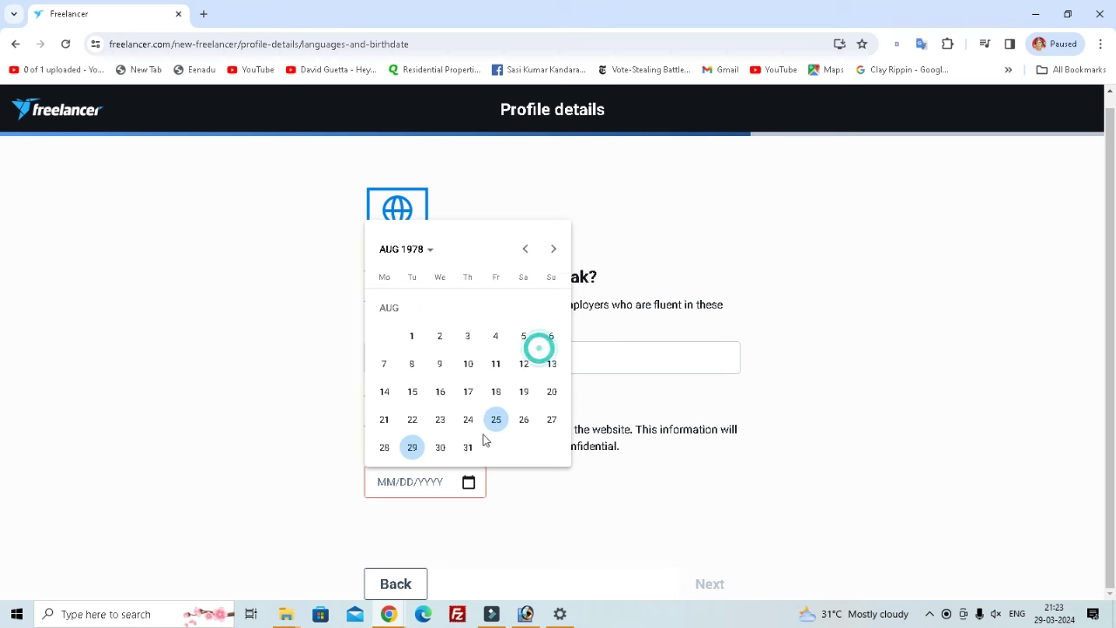
left_click(387, 392)
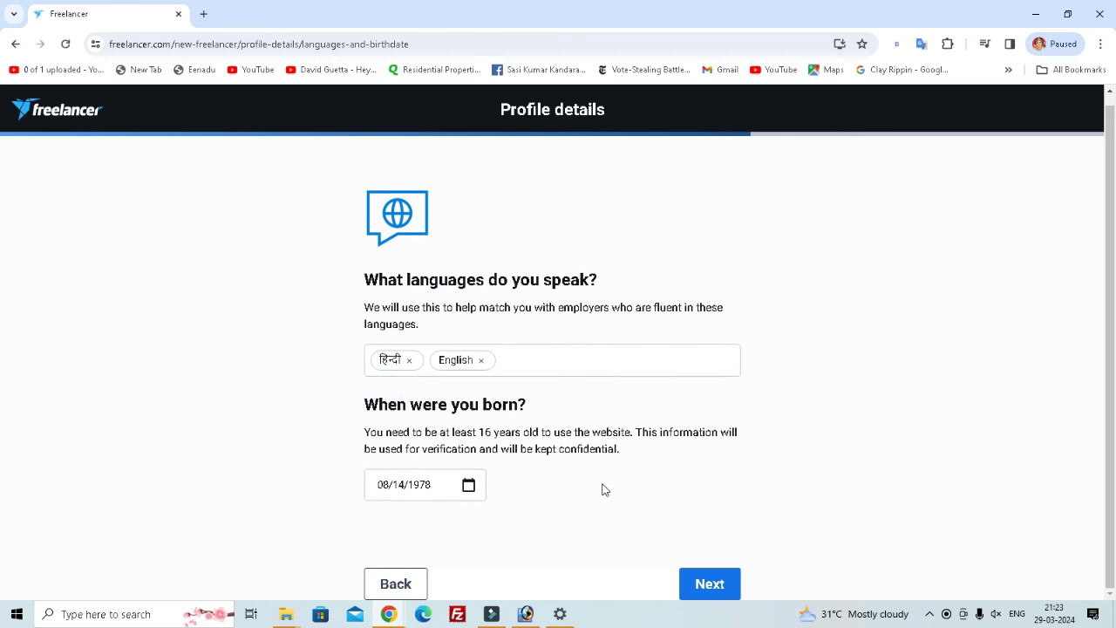
left_click(702, 589)
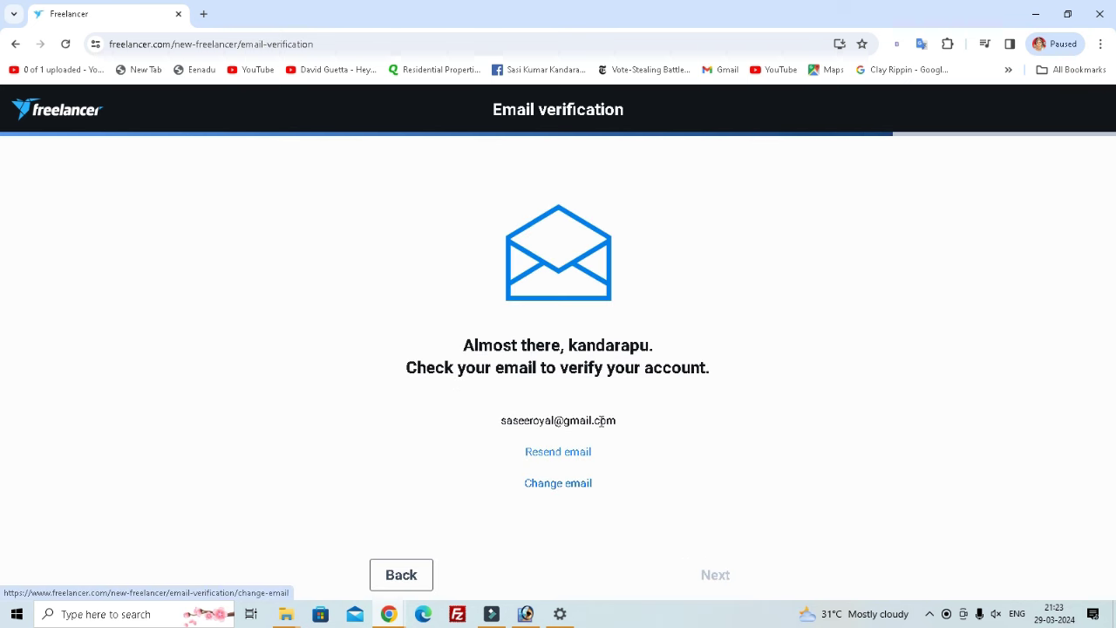
Continue past the email verification and open the form for verifying a payment method
left_click_drag(502, 425, 617, 425)
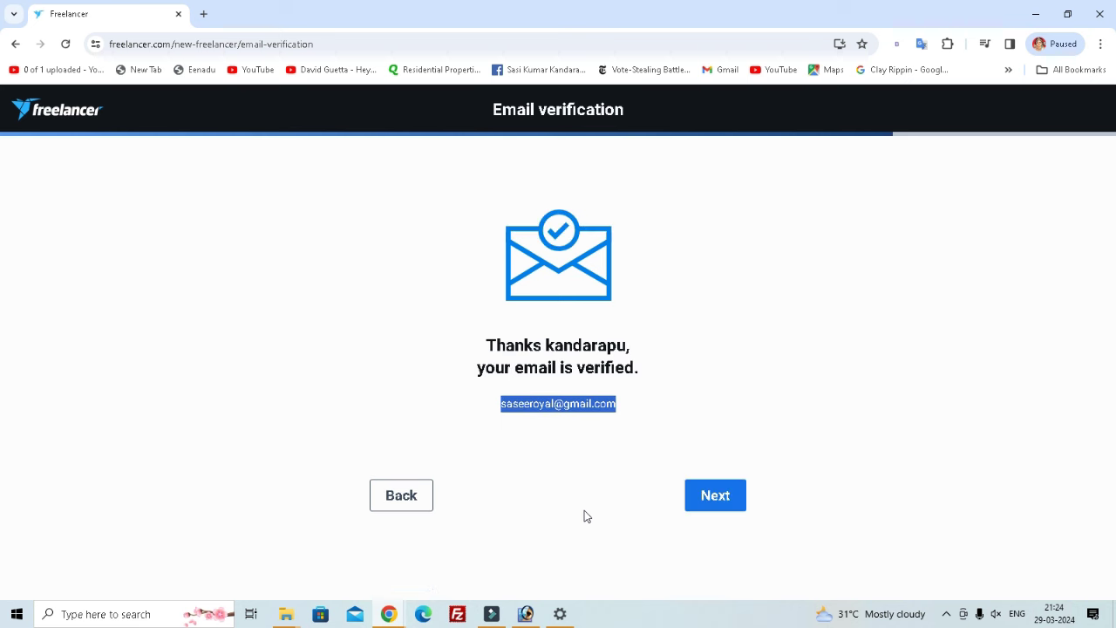
left_click(738, 497)
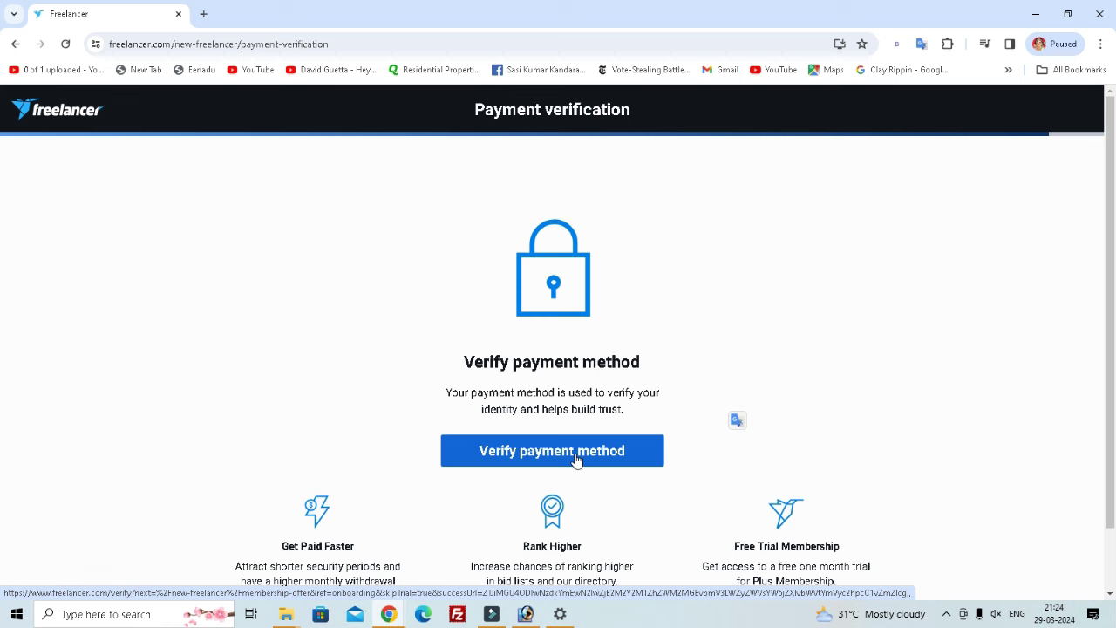
left_click(576, 460)
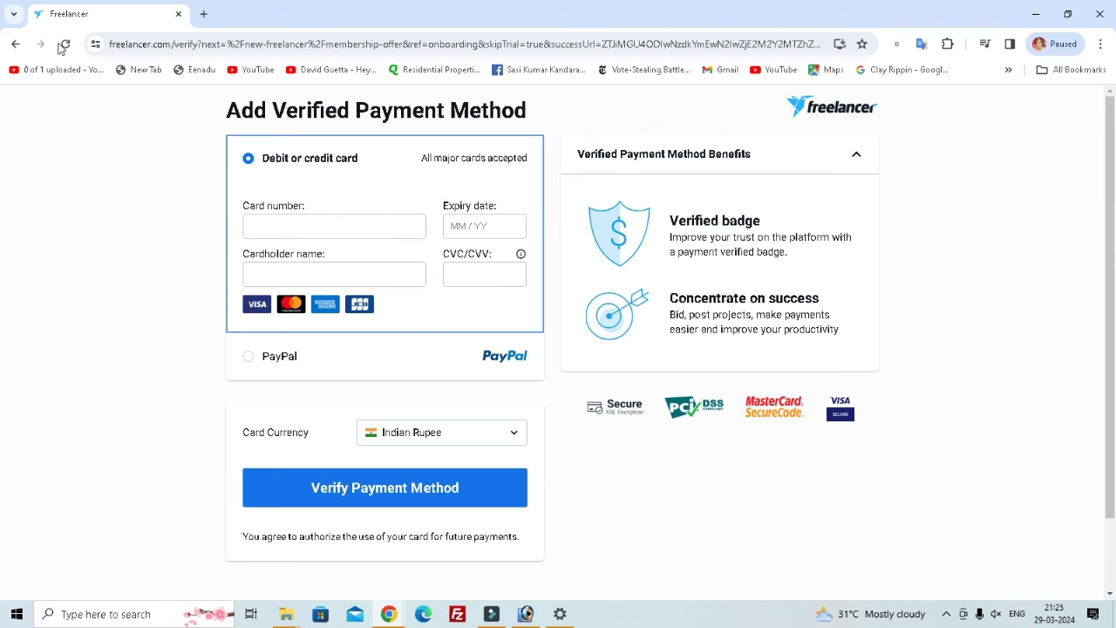
left_click(95, 44)
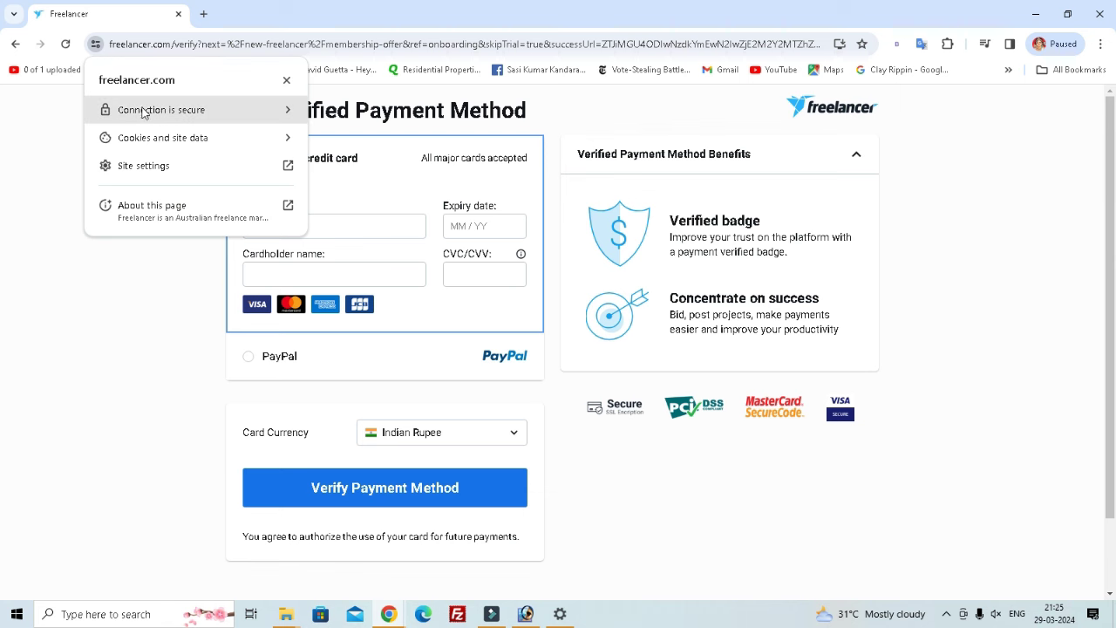
left_click(149, 281)
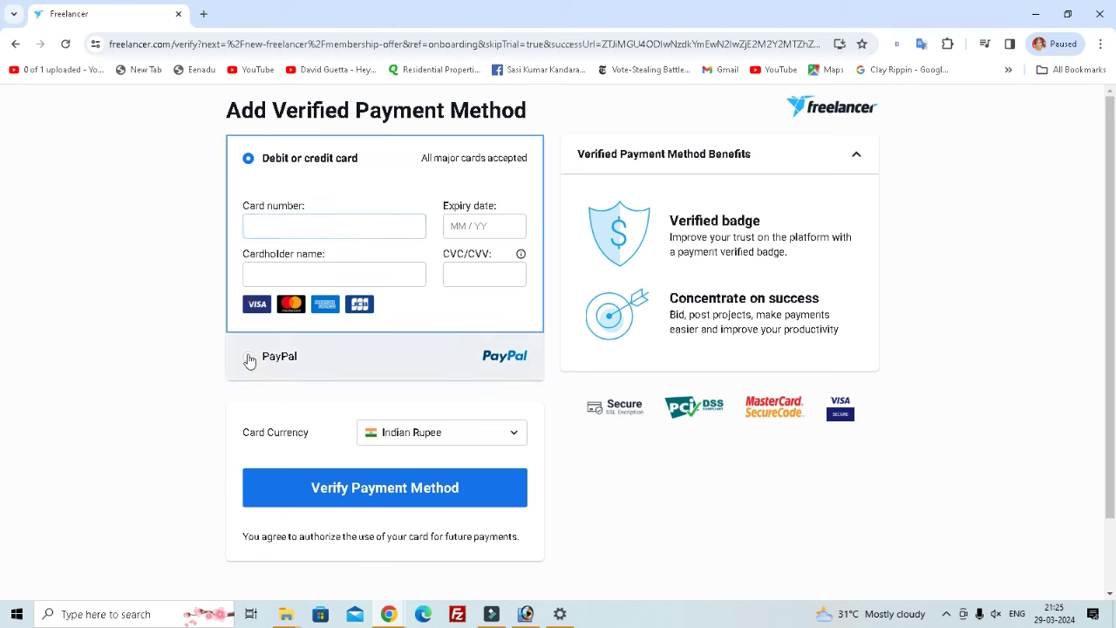
Go over the debit or credit card fields and select PayPal as the payment method to verify
left_click(284, 226)
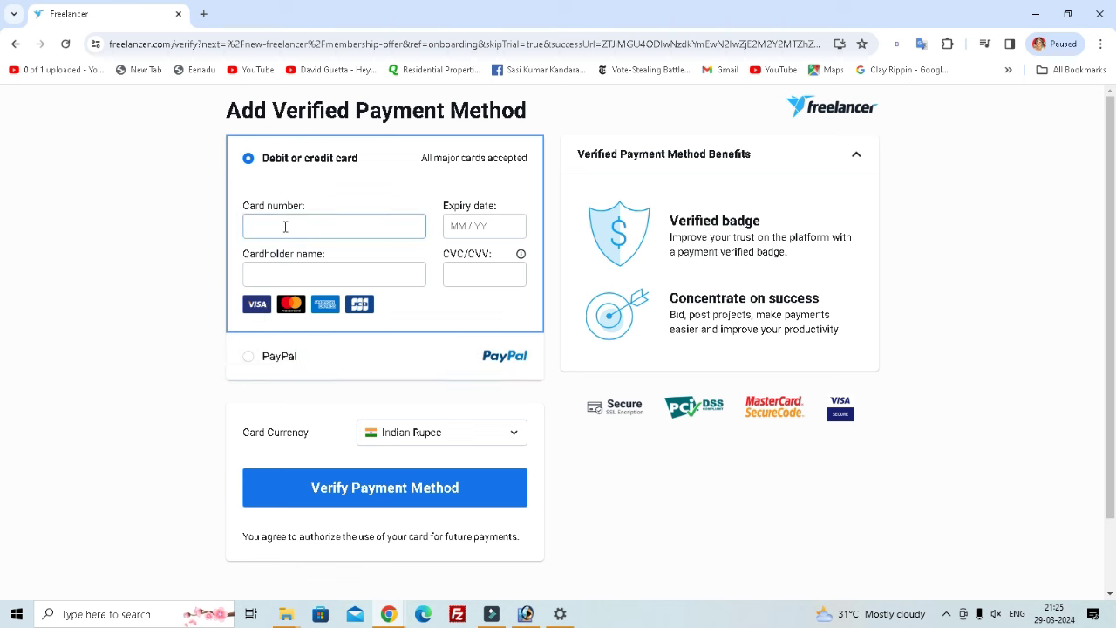
left_click(283, 225)
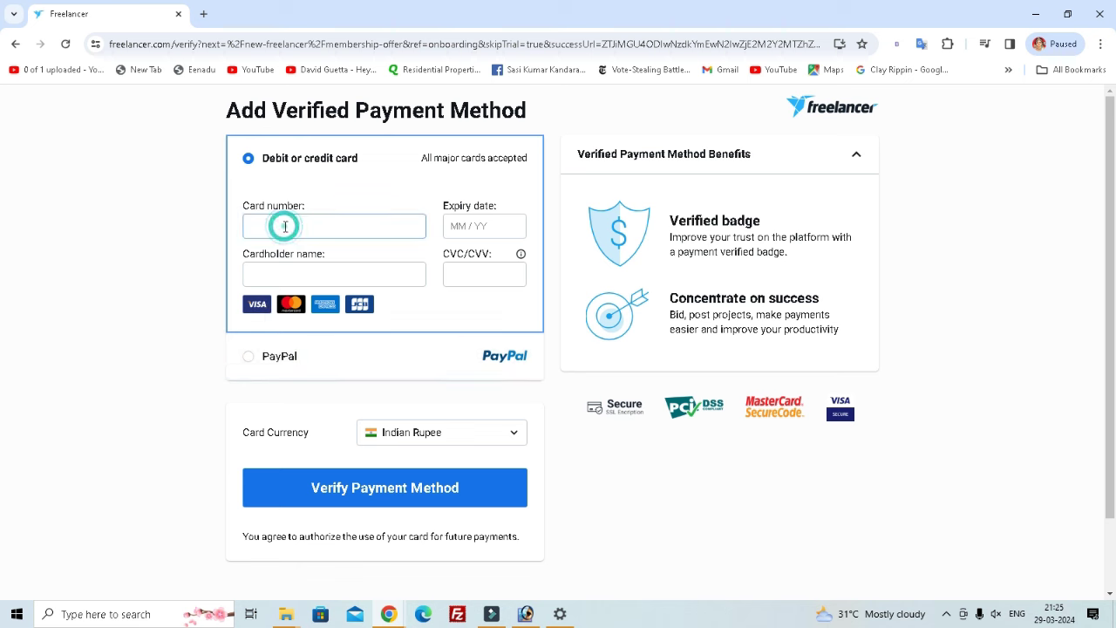
left_click(370, 226)
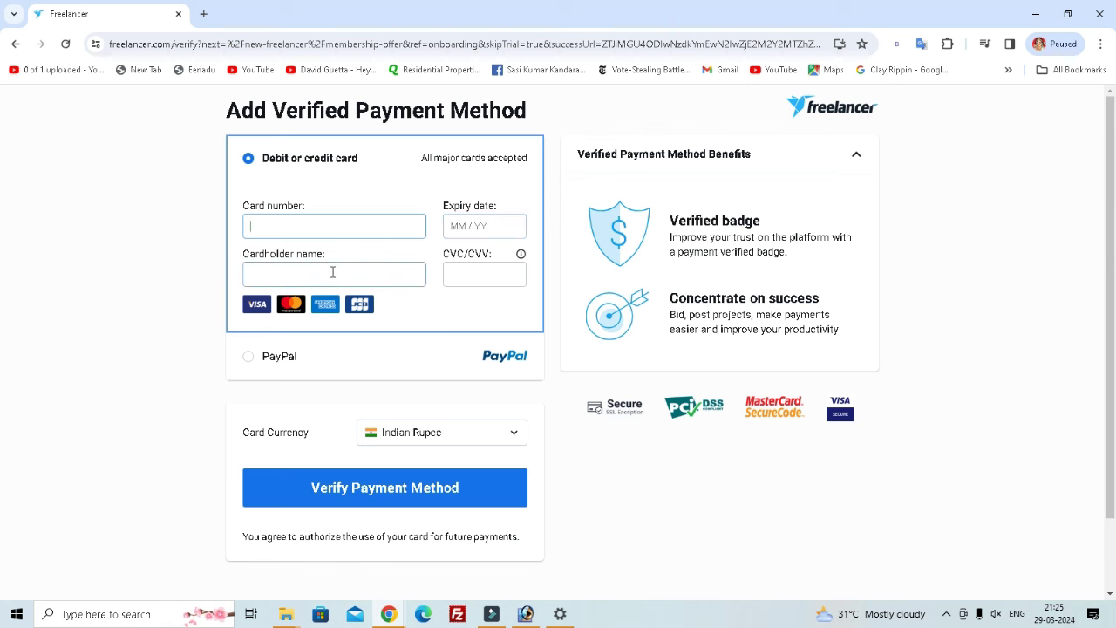
left_click(478, 276)
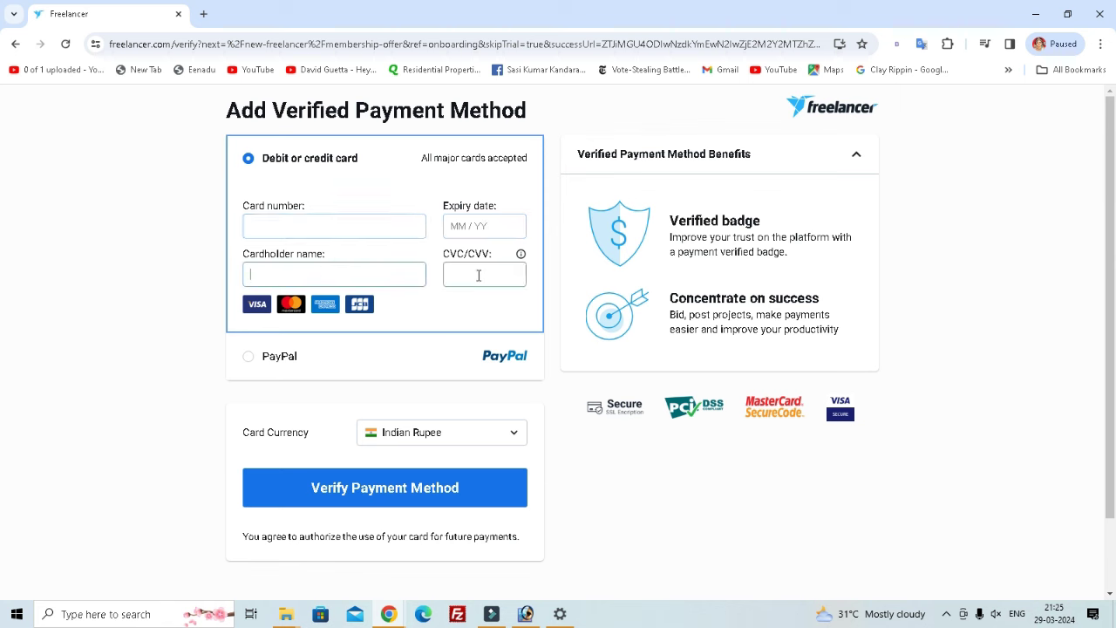
left_click(248, 356)
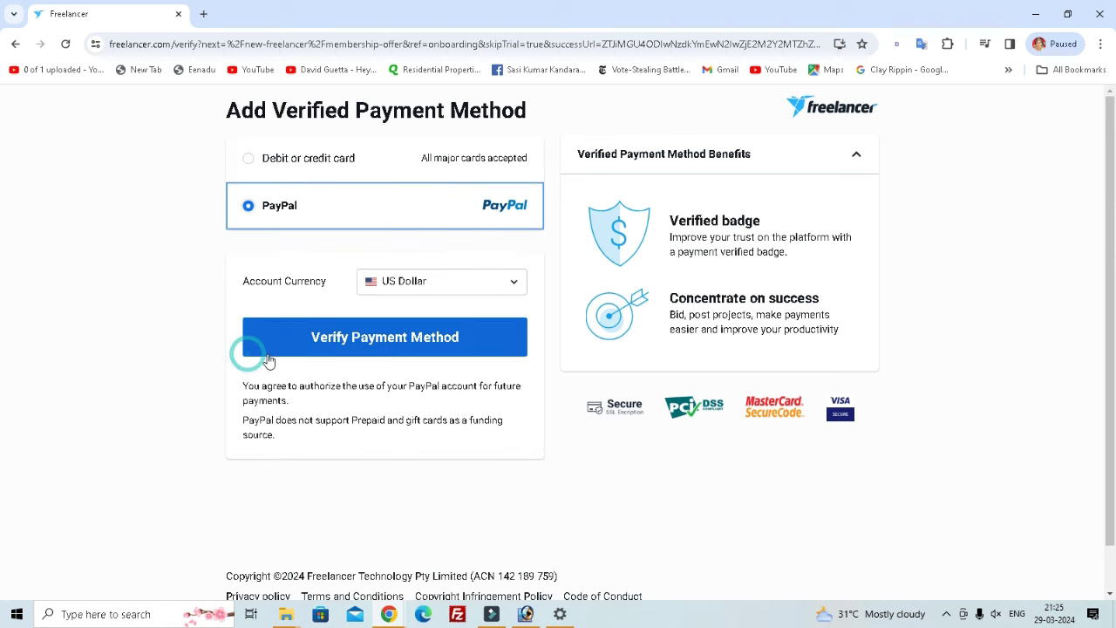
Check the account currency options, keep US Dollar and start the PayPal payment verification
left_click(501, 289)
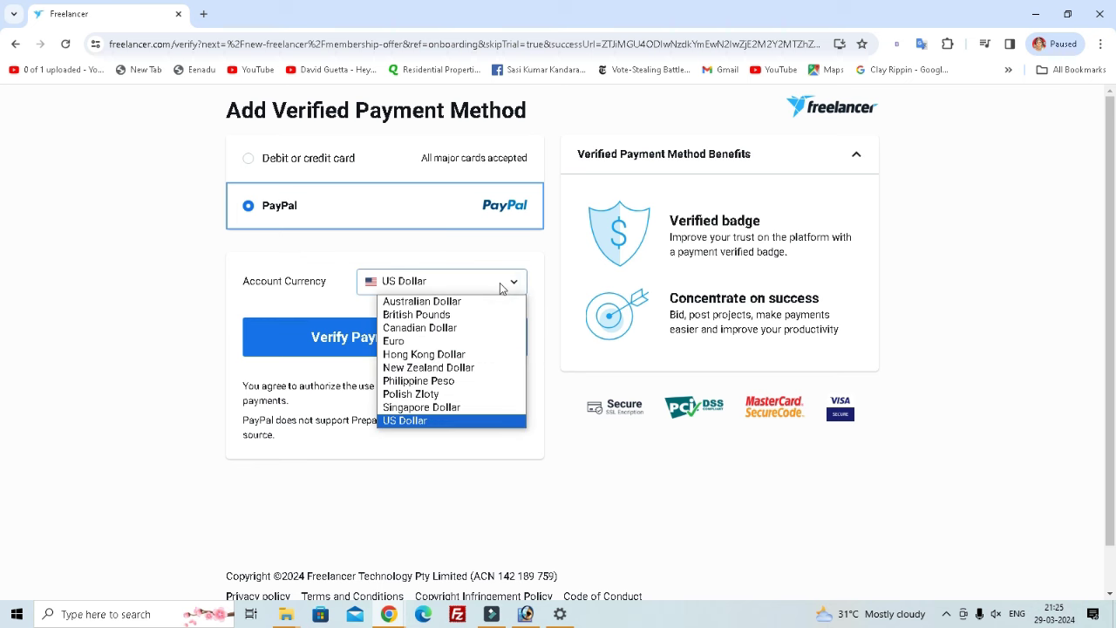
left_click(166, 300)
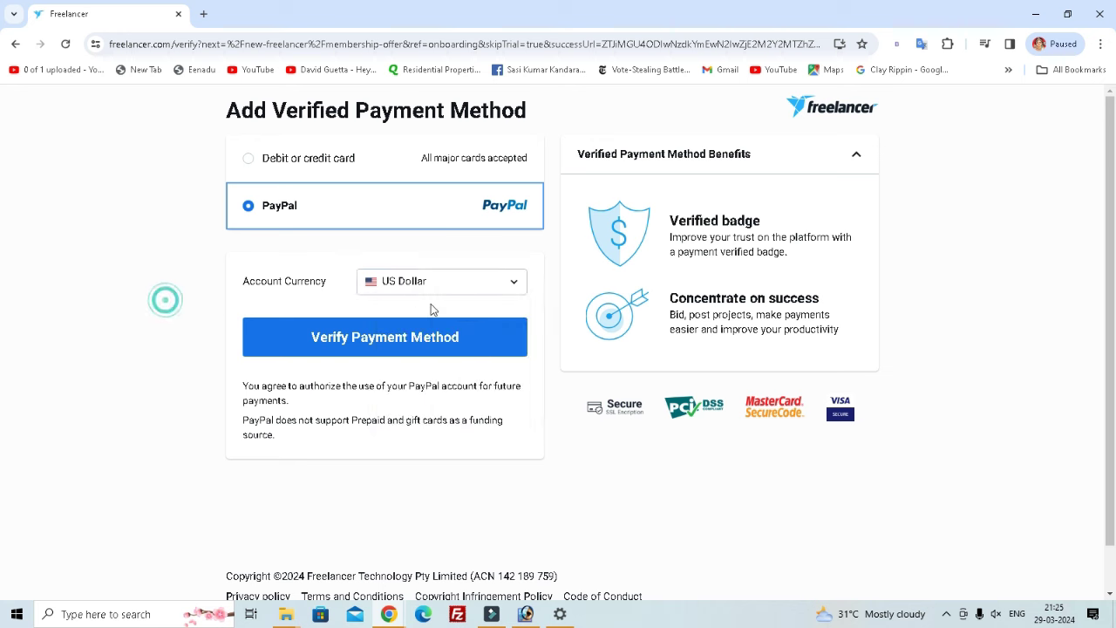
left_click(414, 347)
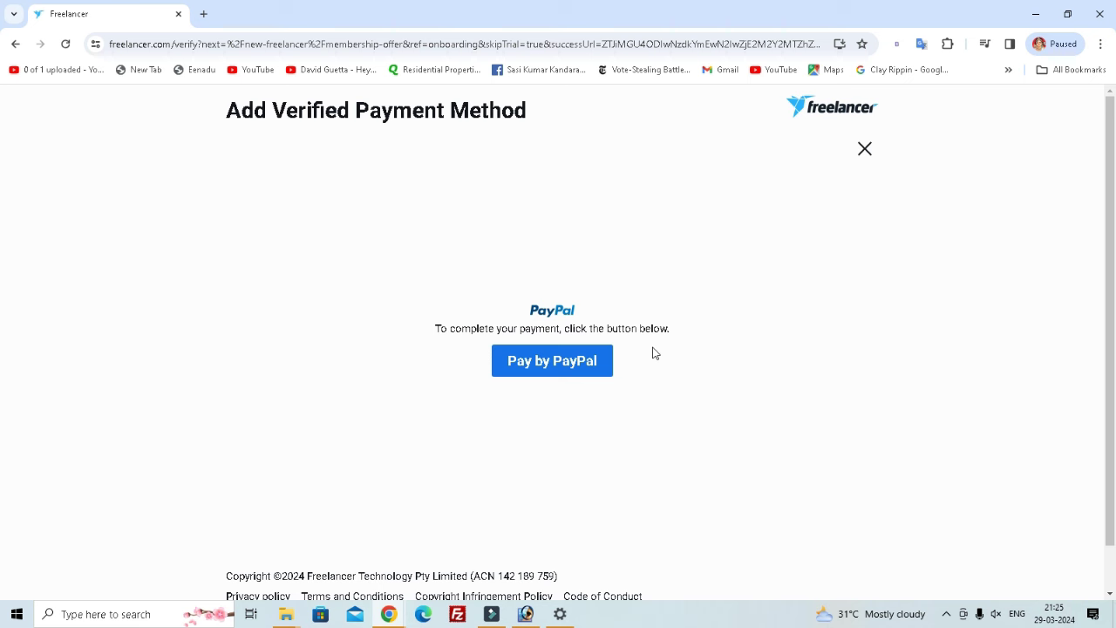
left_click(575, 367)
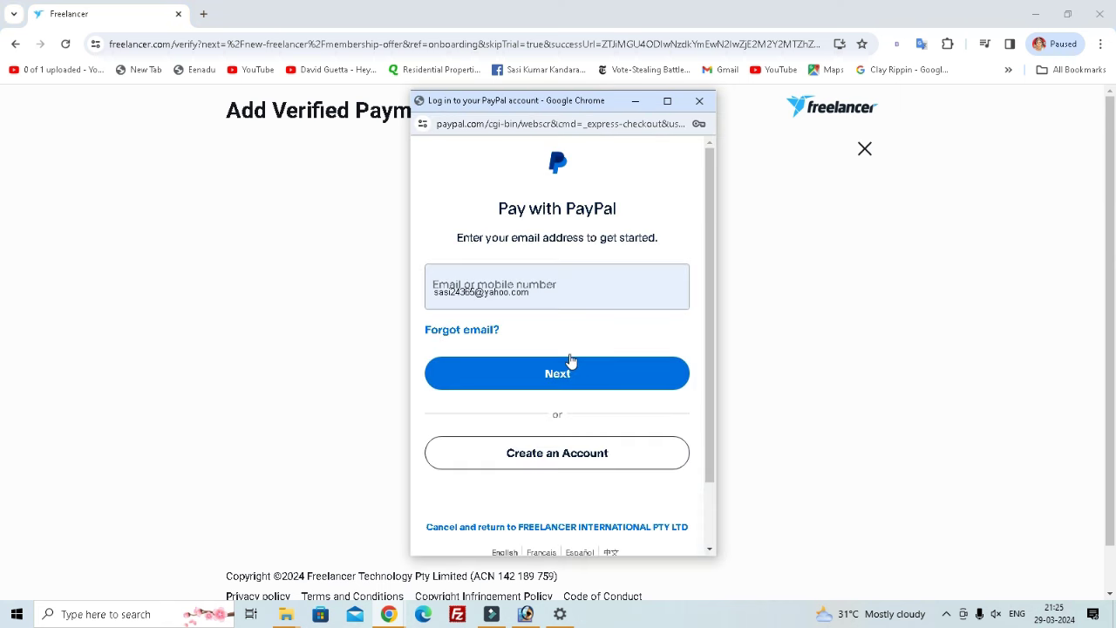
Log in to PayPal with the account's e-mail address and password
left_click(549, 293)
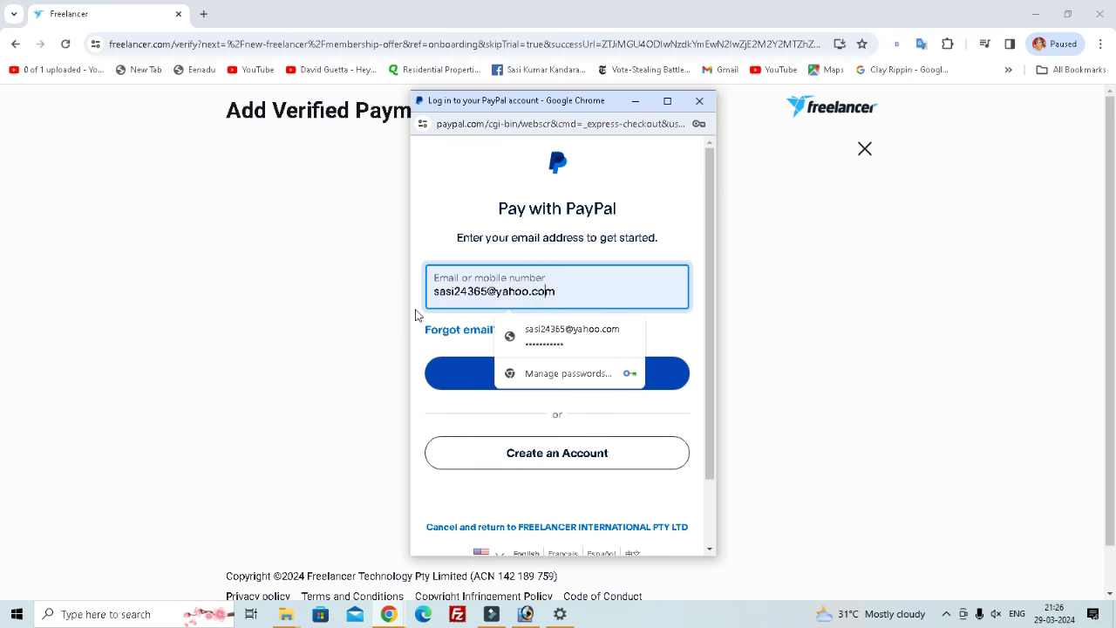
key("End")
left_click(563, 374)
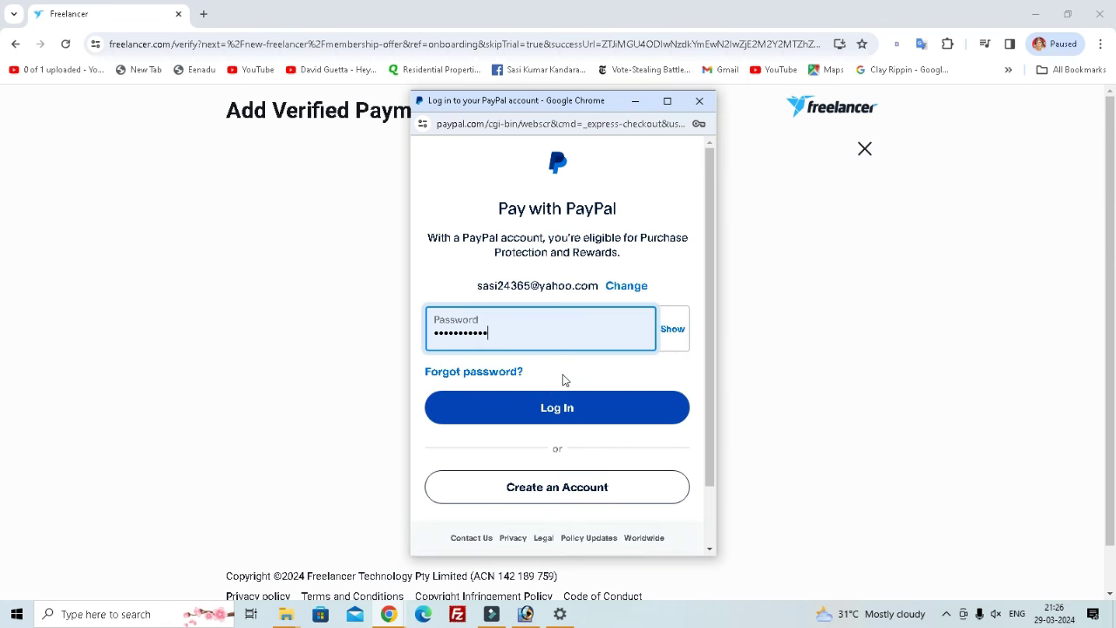
left_click(547, 411)
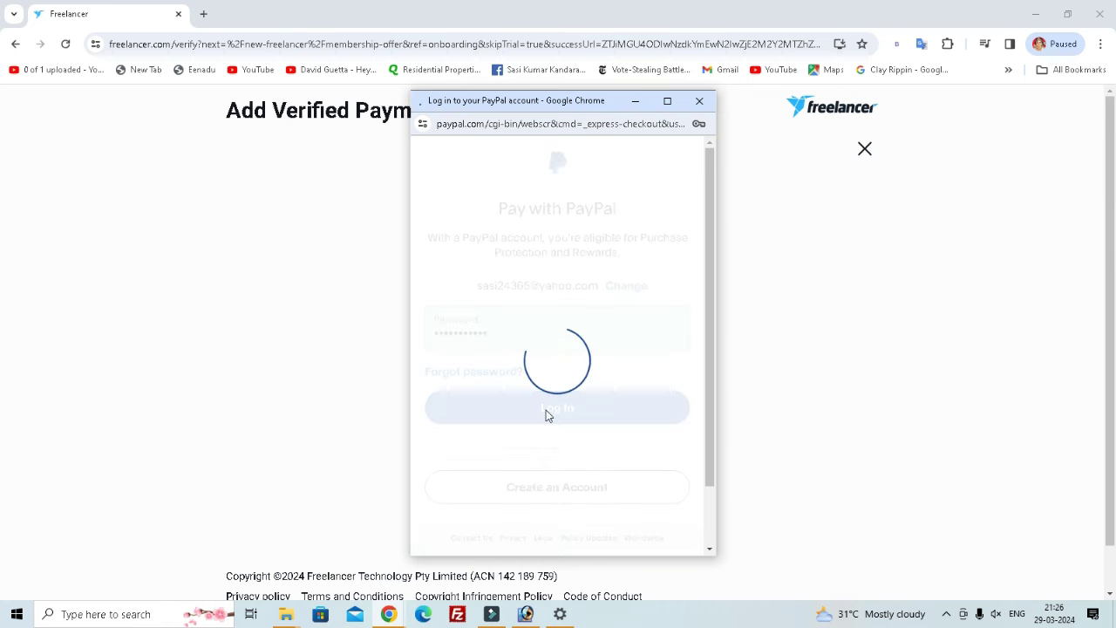
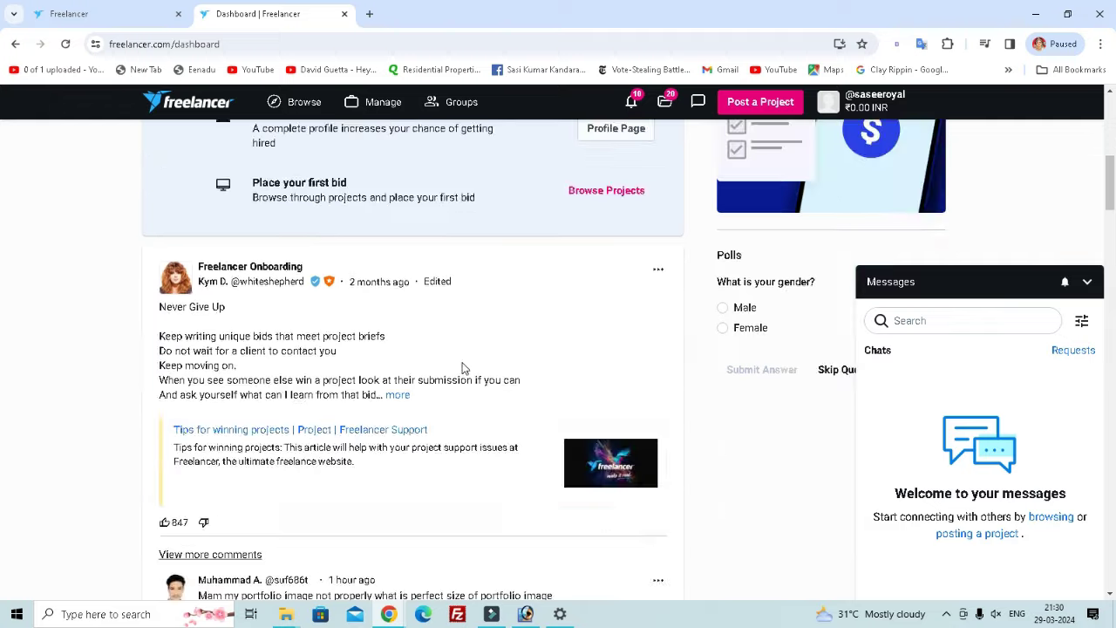
Look through the posts in the Freelancer dashboard feed and return to its beginning
scroll(462, 368, "down", 1)
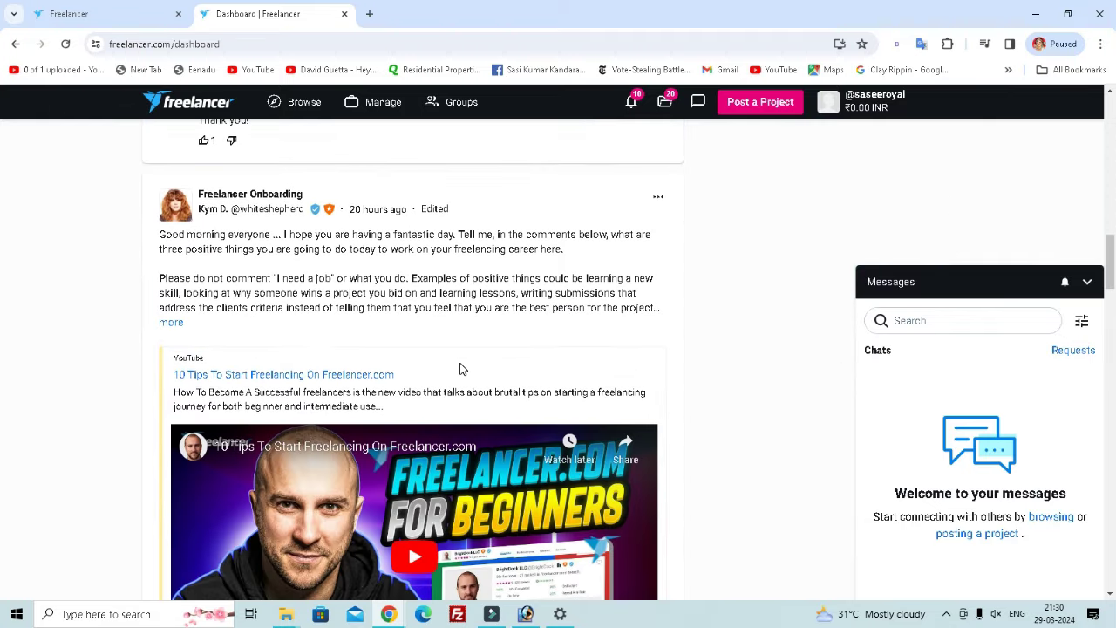
scroll(462, 367, "down", 9)
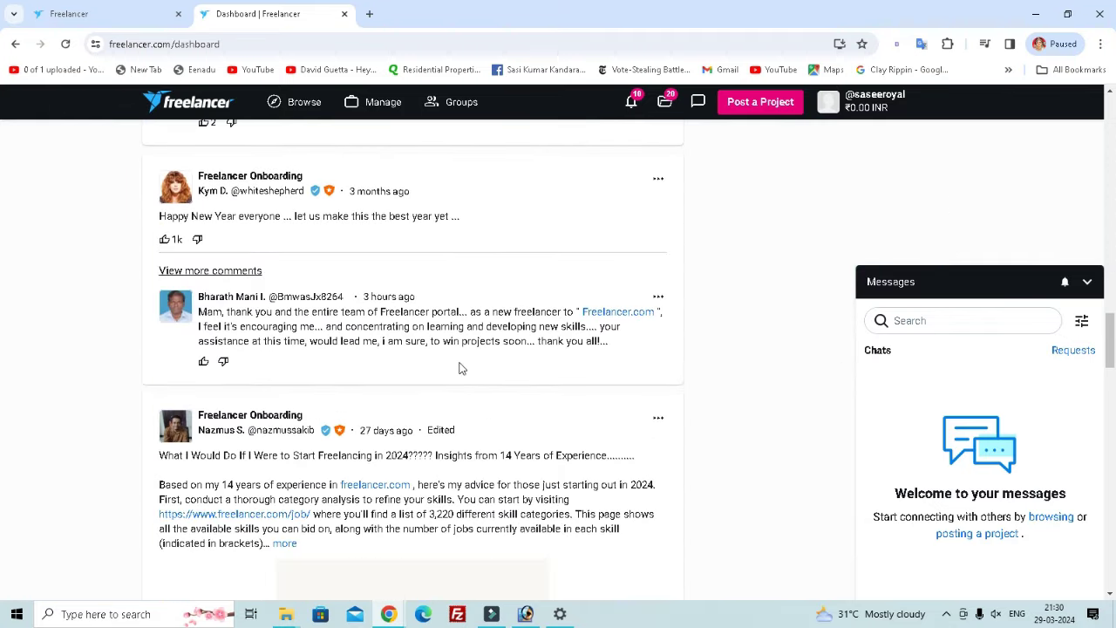
scroll(494, 318, "down", 15)
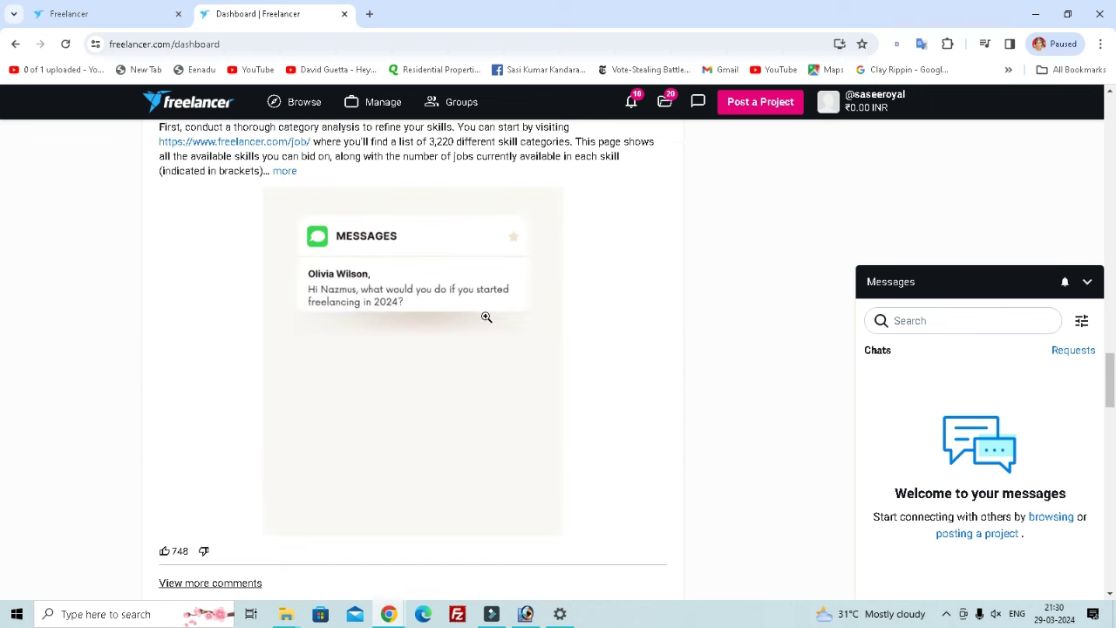
scroll(484, 325, "down", 10)
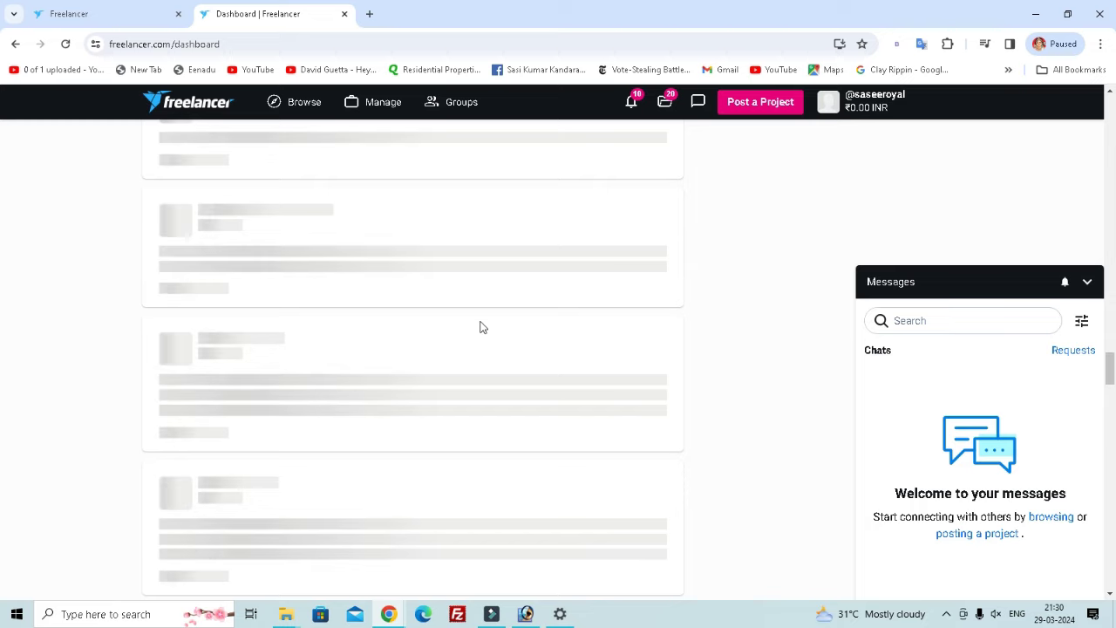
scroll(481, 323, "up", 20)
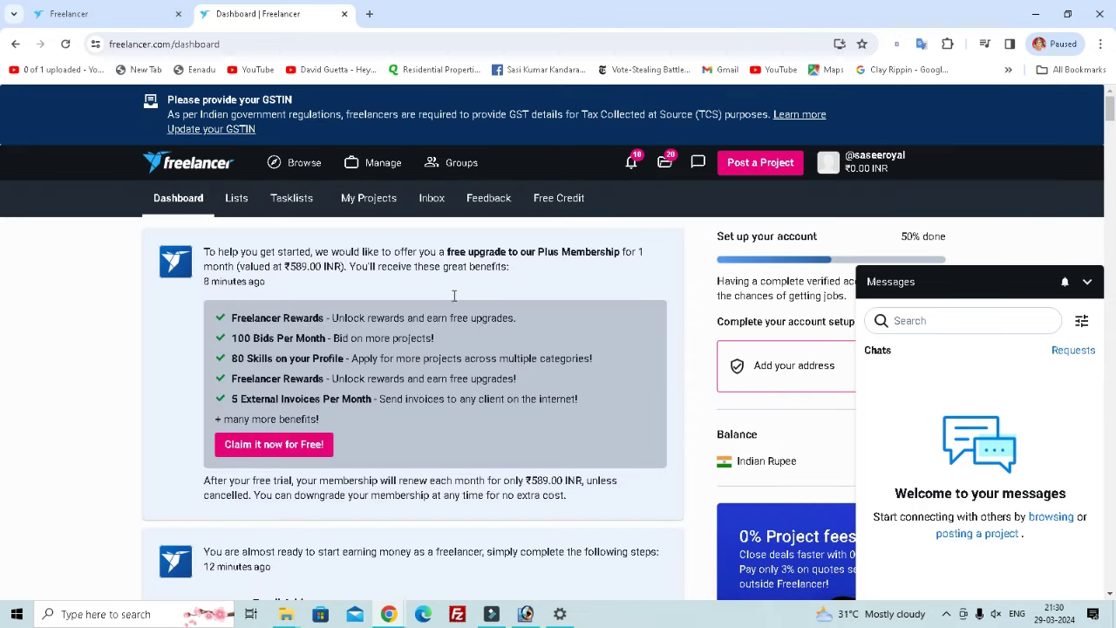
Look over the Browse and Manage options and the Free Credit page, and go back from that page
left_click(305, 164)
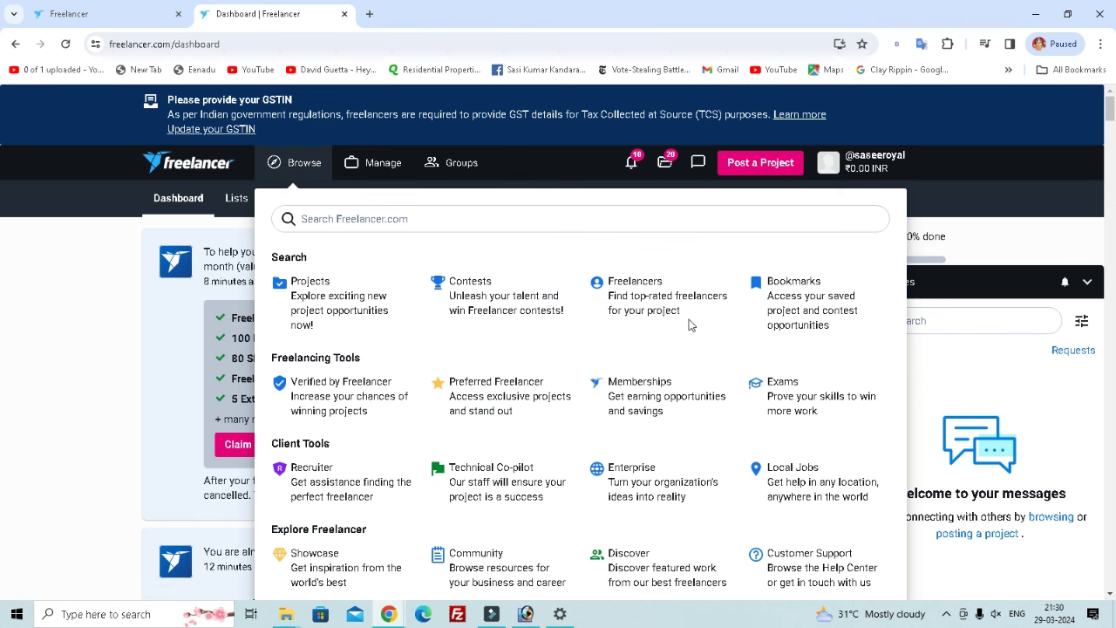
scroll(698, 327, "down", 2)
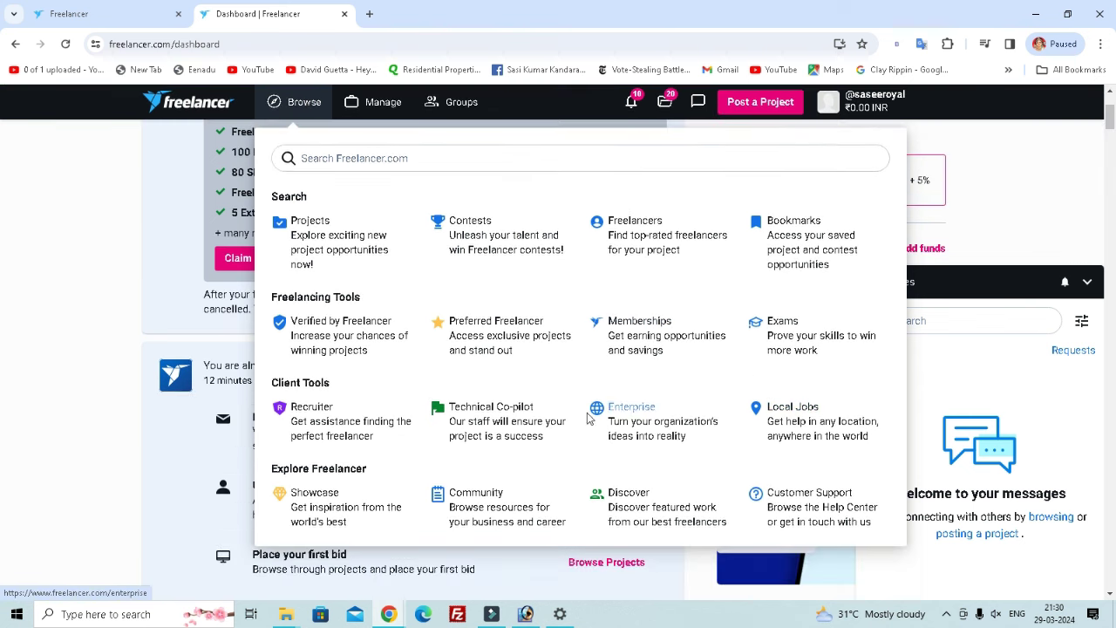
left_click(96, 468)
scroll(152, 384, "up", 3)
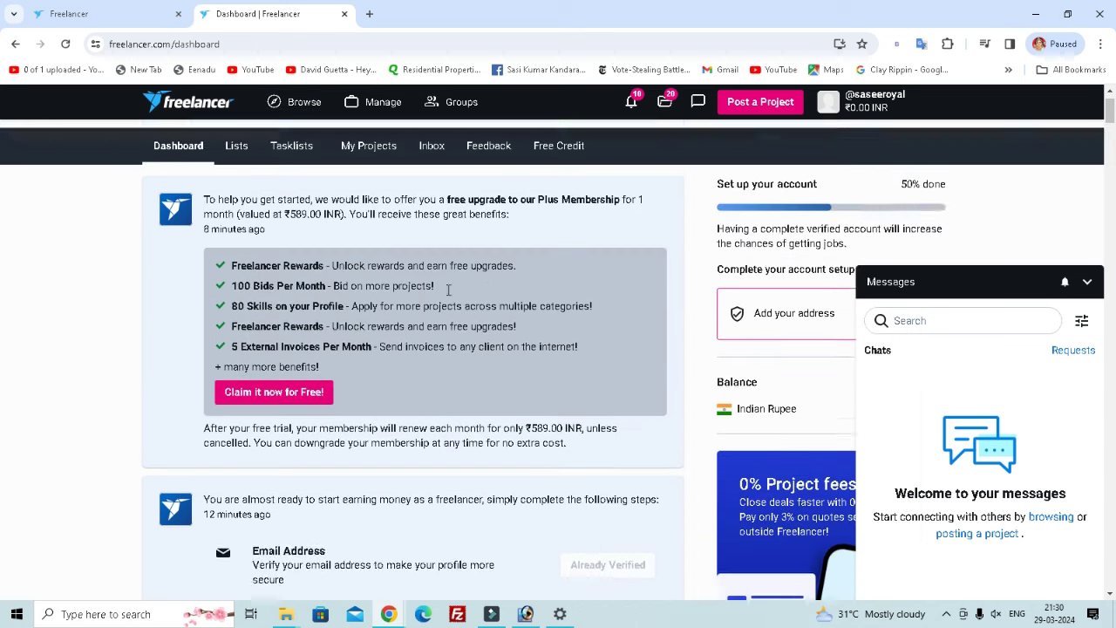
left_click(384, 171)
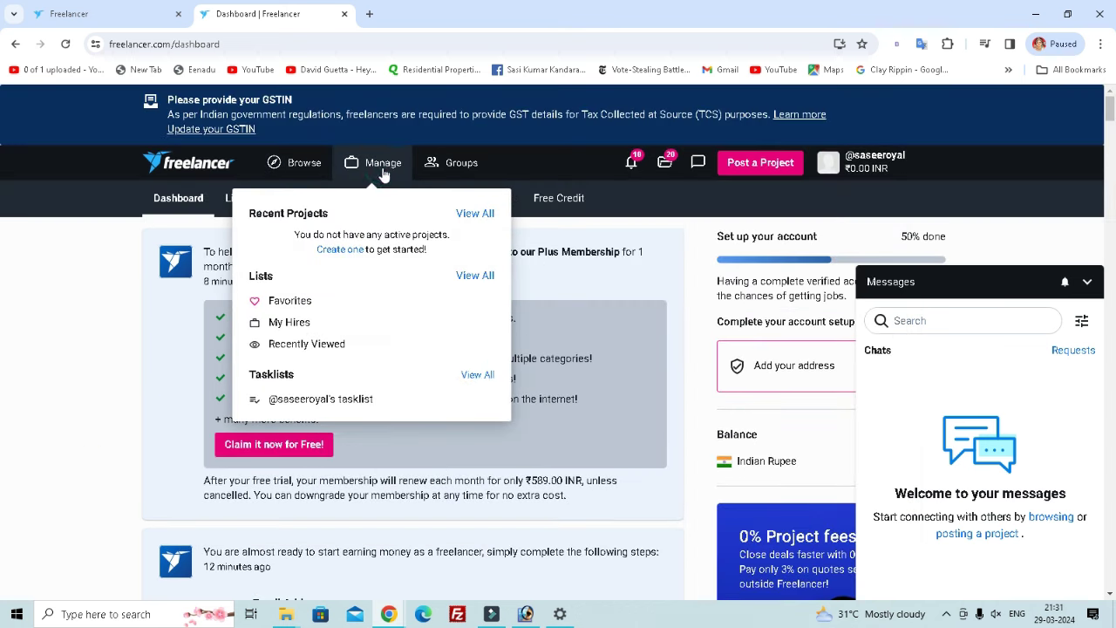
left_click(12, 363)
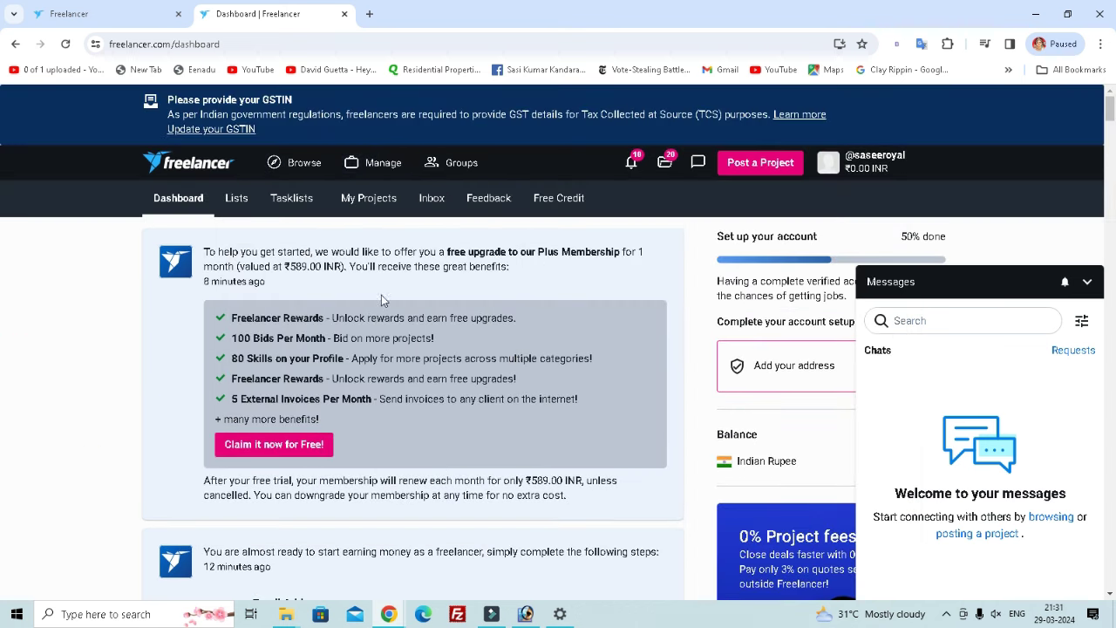
left_click(561, 209)
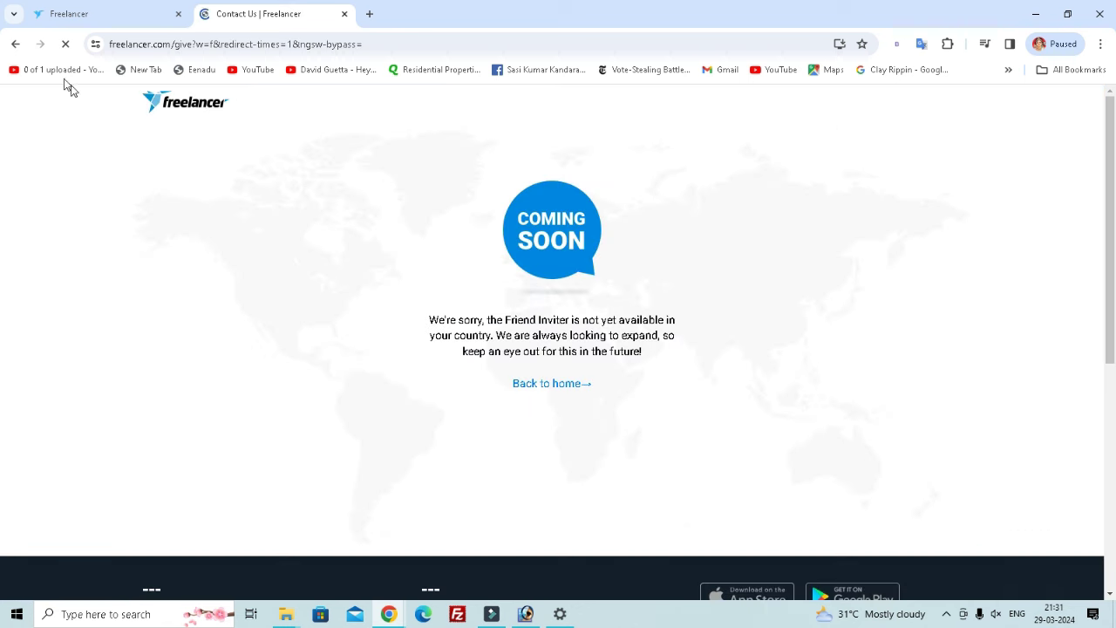
left_click(17, 45)
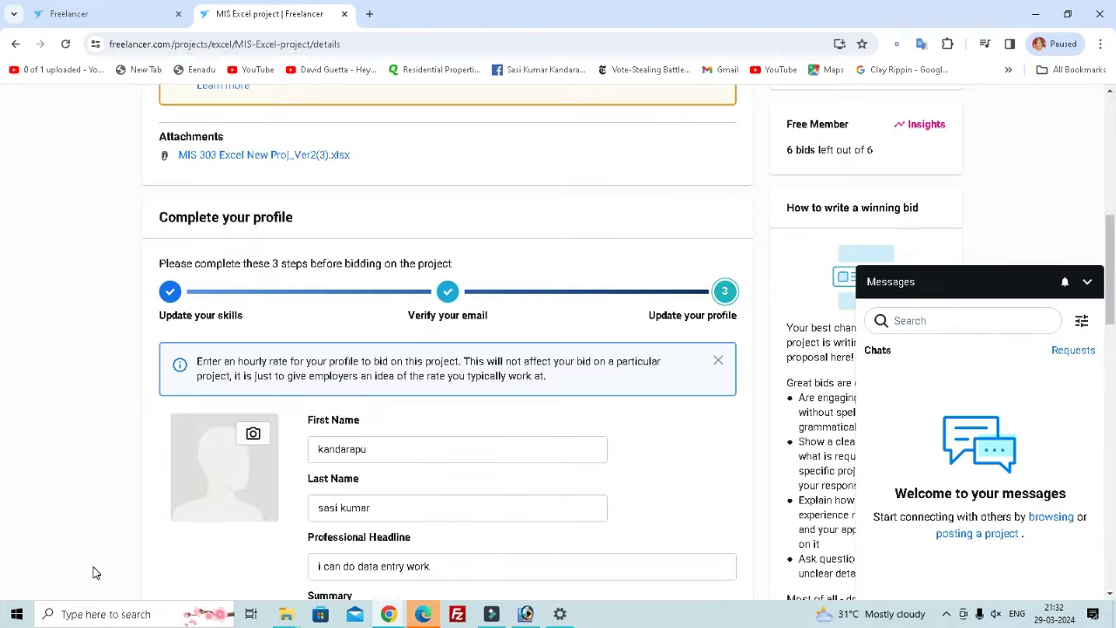
Read the MIS Excel project's details, required skills, client information and attachment section
scroll(99, 547, "up", 2)
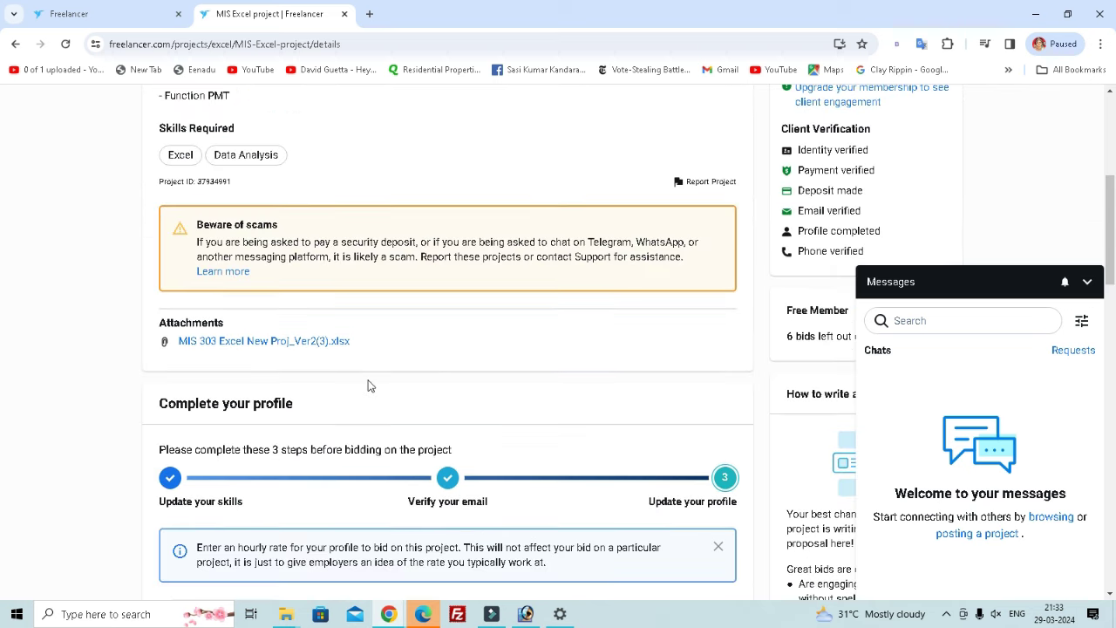
scroll(566, 379, "up", 2)
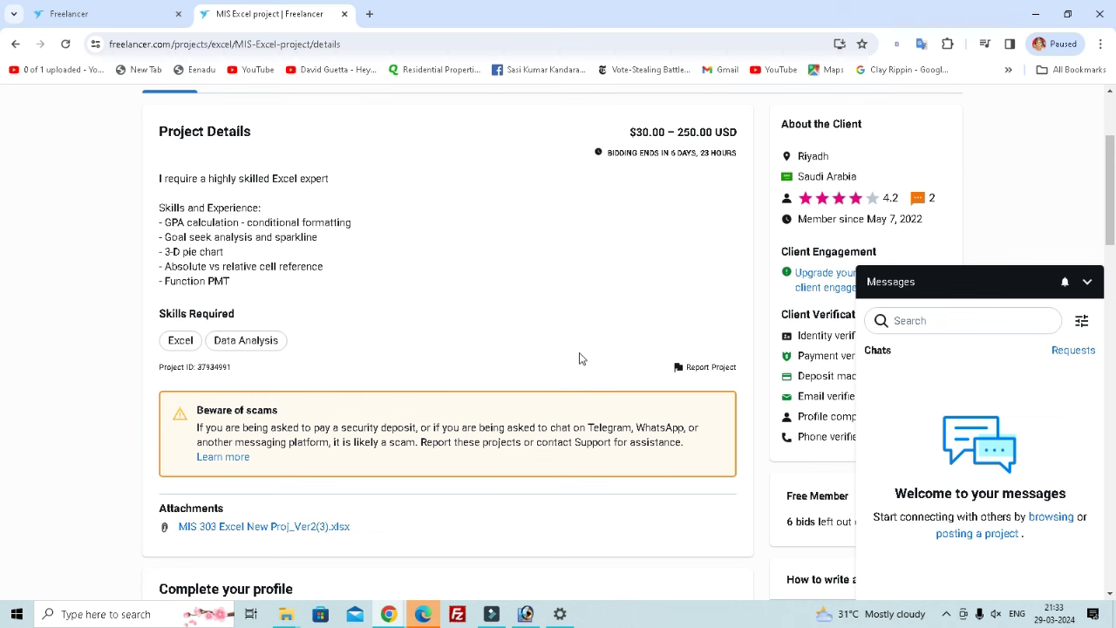
scroll(582, 359, "up", 2)
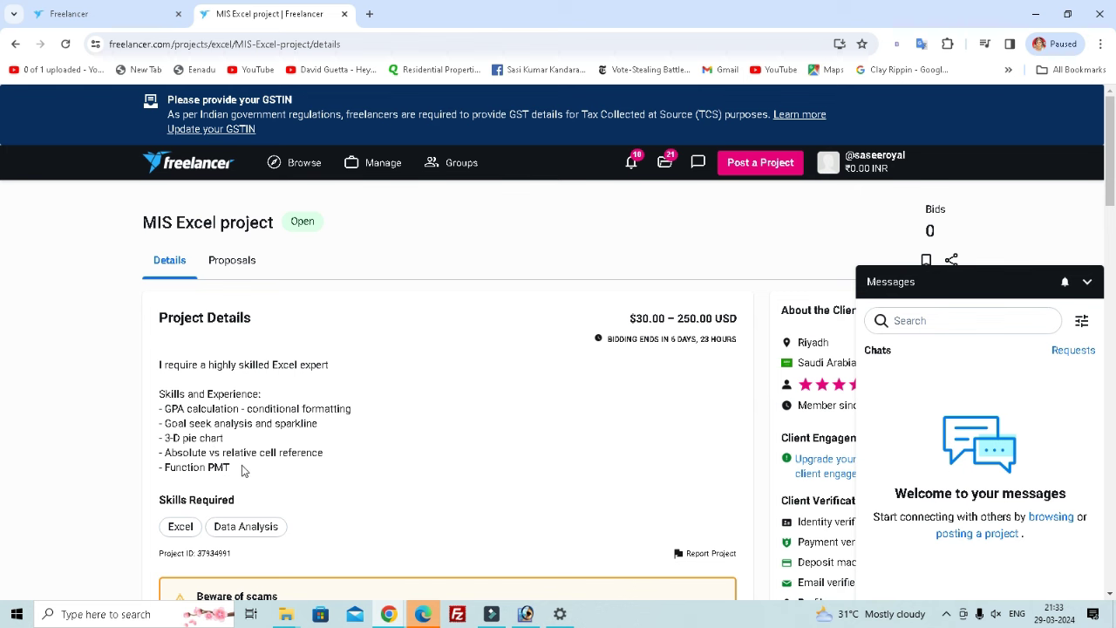
scroll(305, 468, "down", 2)
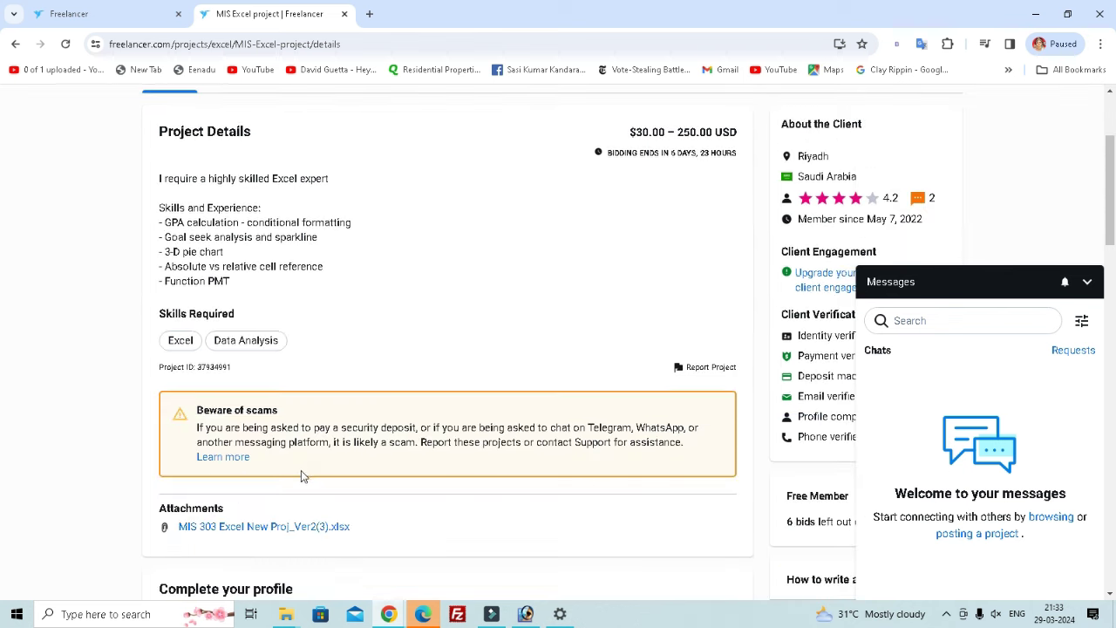
scroll(300, 447, "down", 2)
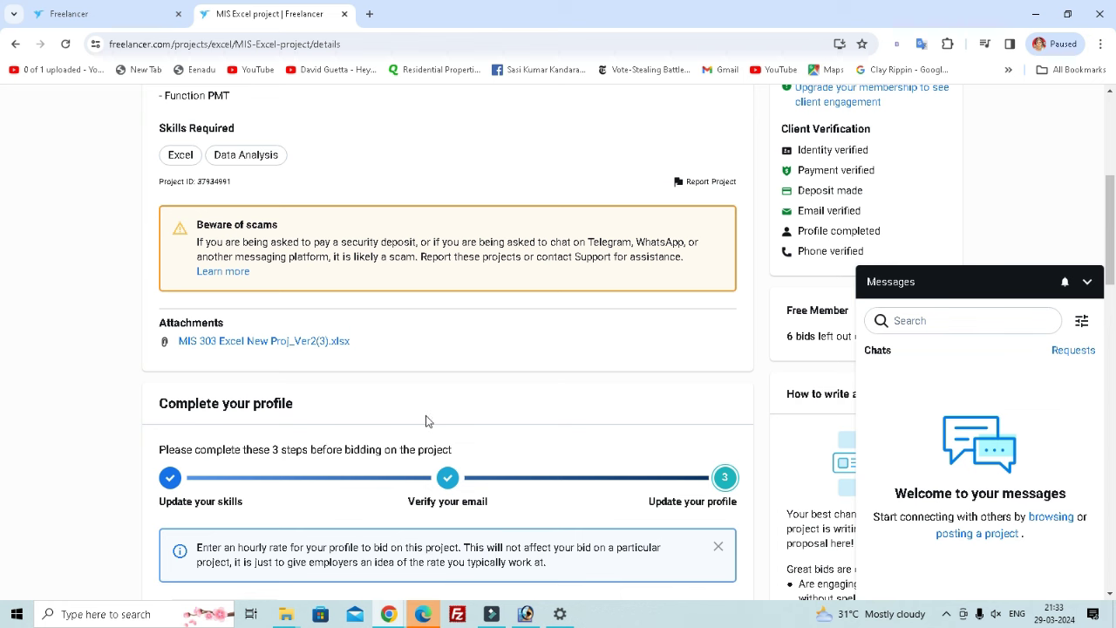
Download the attachment MIS 303 Excel New Proj_Ver2(3).xlsx and open it in Excel with editing enabled
left_click(244, 342)
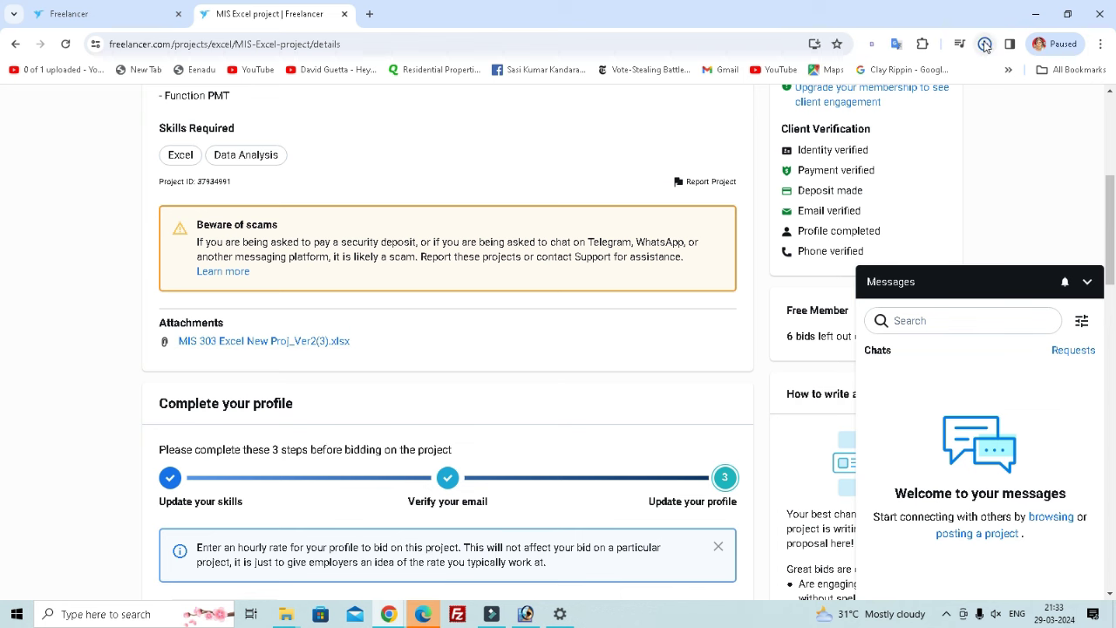
left_click(985, 43)
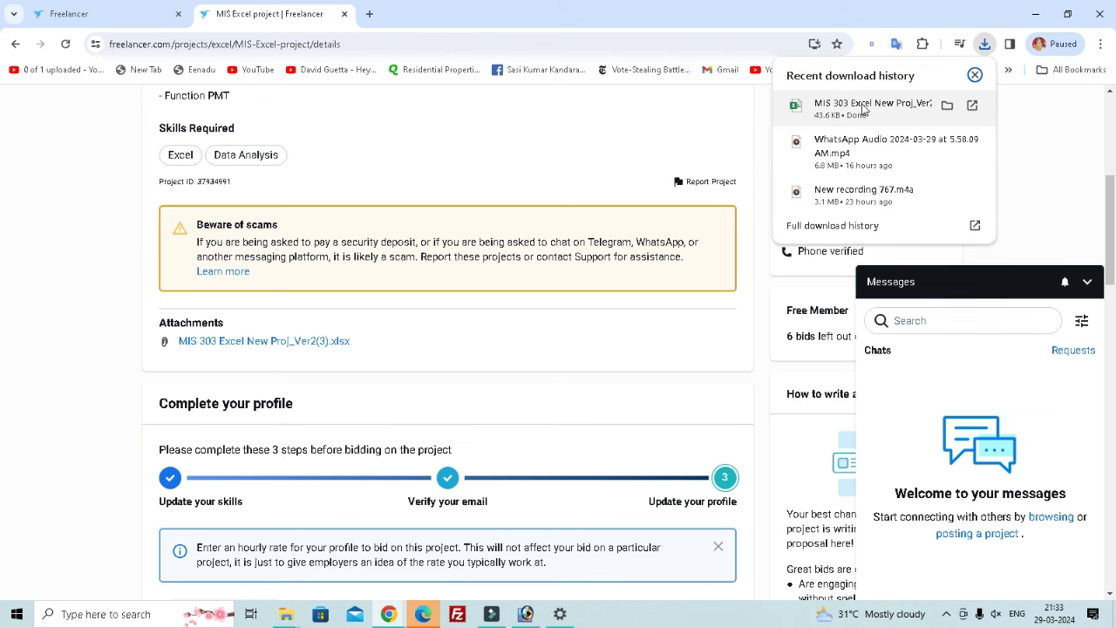
left_click(863, 108)
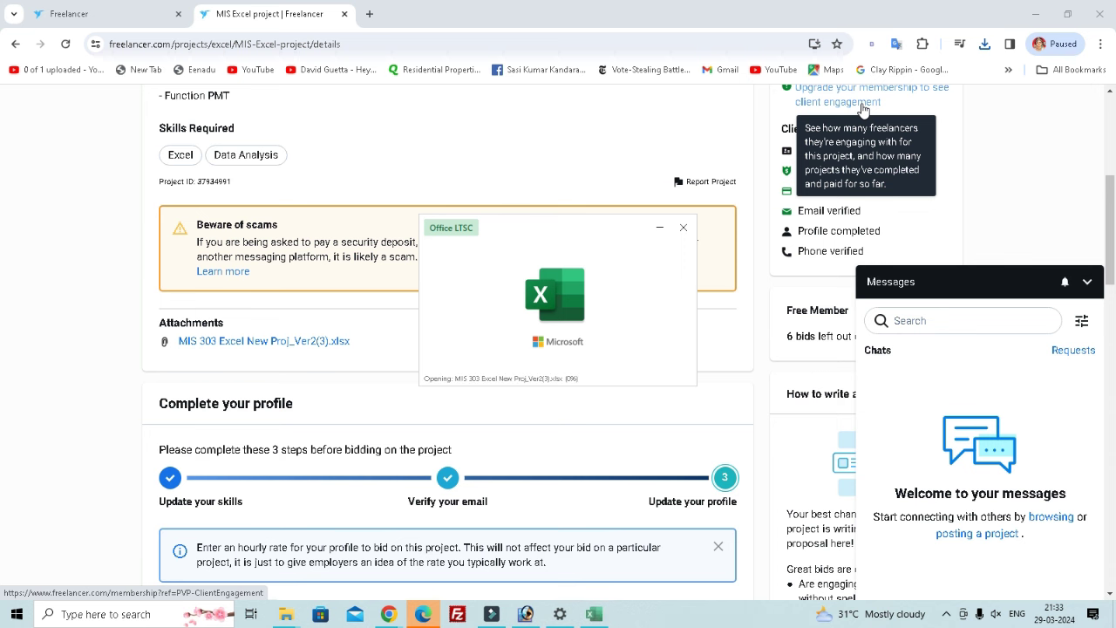
left_click(494, 145)
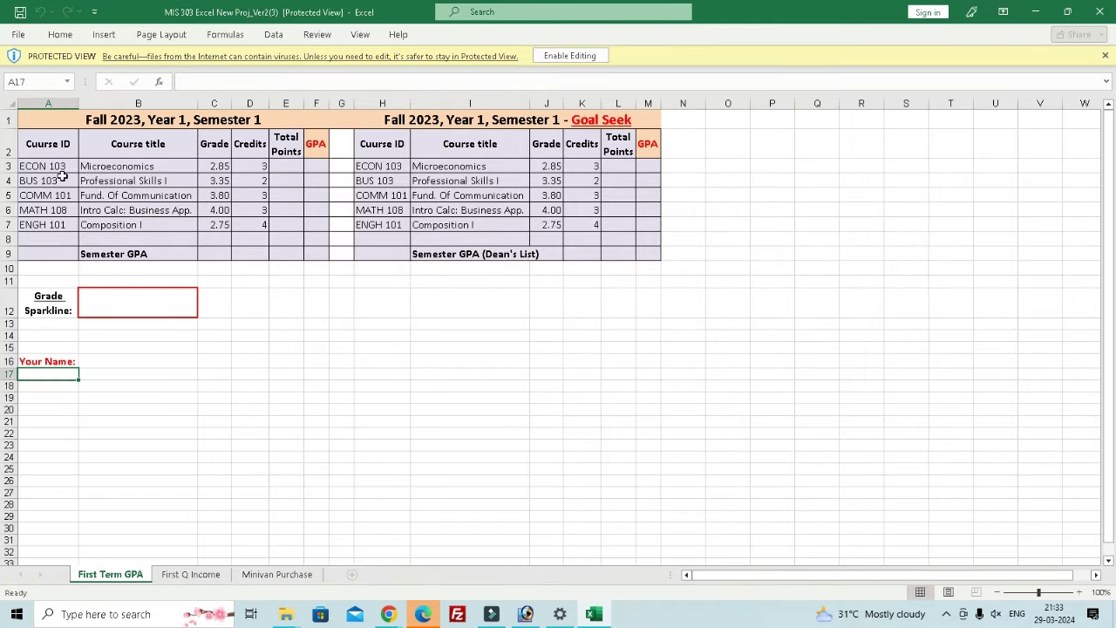
left_click(583, 55)
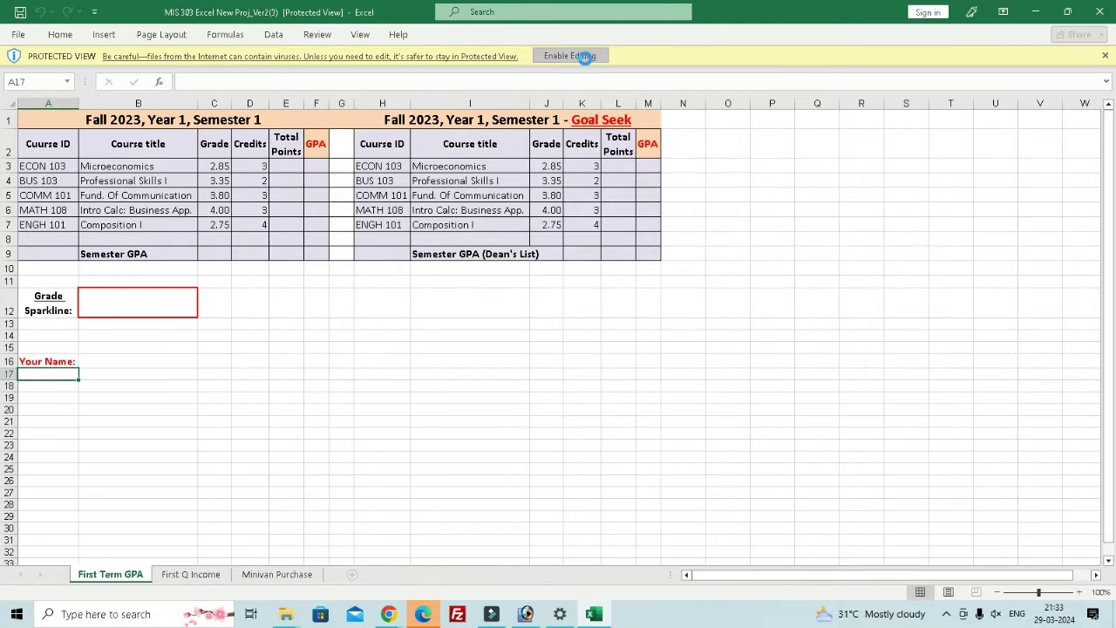
Compare the project's listed skills in Chrome with the GPA columns on the workbook's First Term GPA sheet in Excel
mouse_move(389, 617)
left_click(382, 570)
scroll(452, 386, "up", 3)
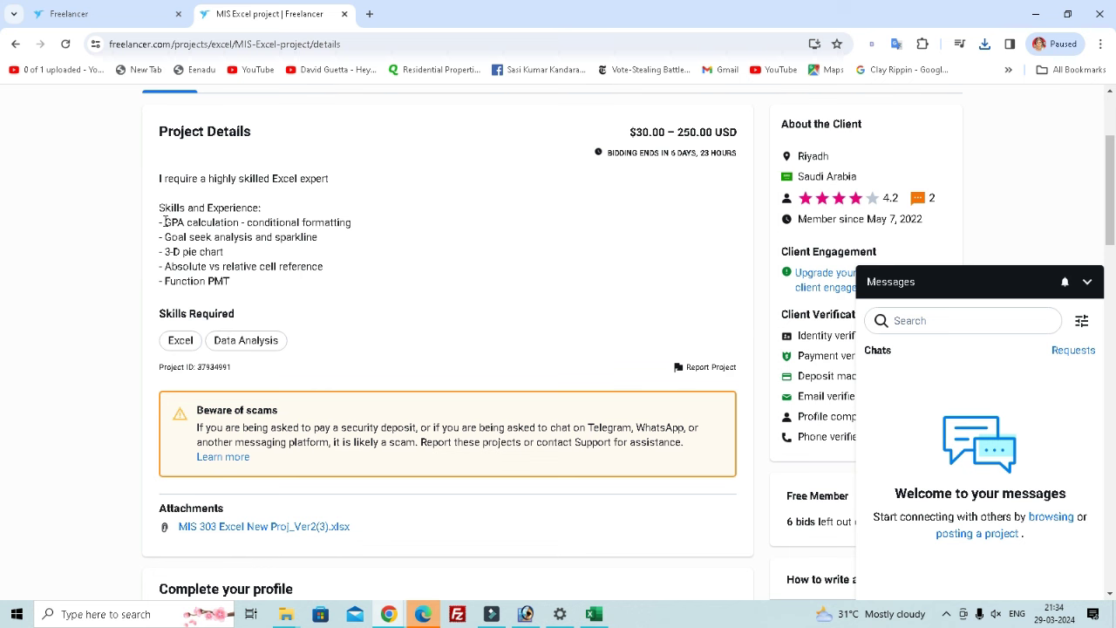
left_click(594, 614)
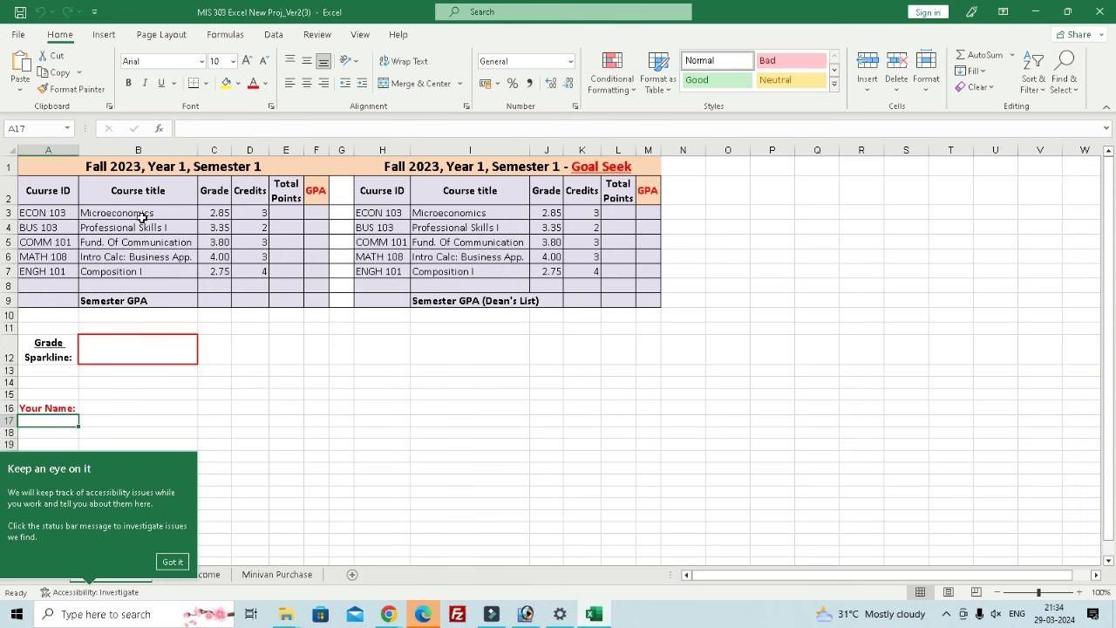
left_click(321, 213)
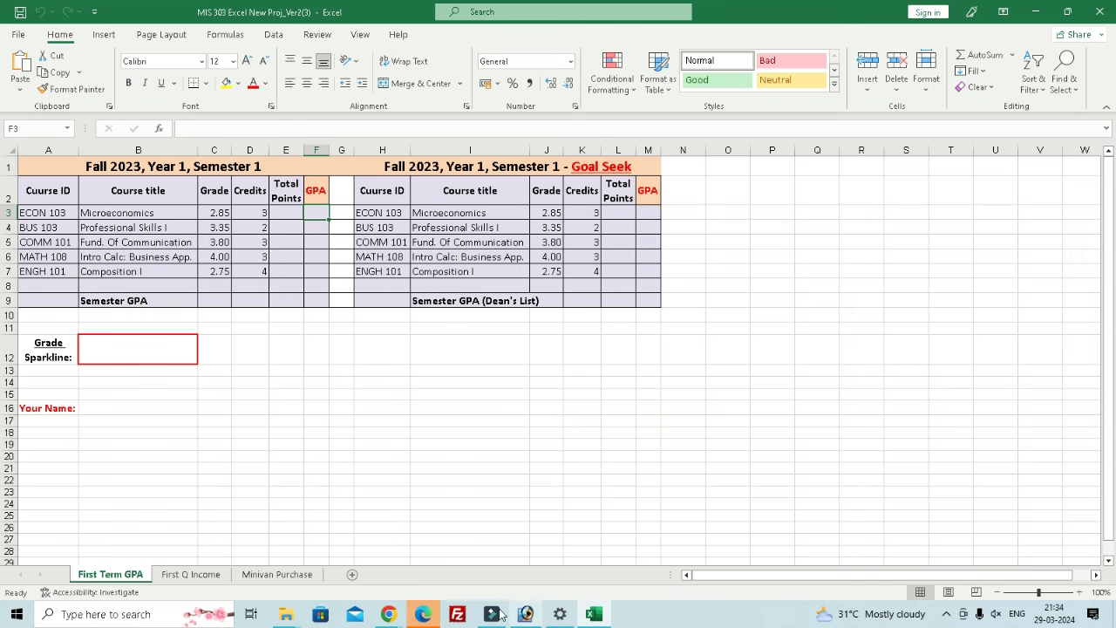
Close the Edge window and switch back to the MIS Excel project page in Chrome
left_click(423, 614)
left_click(1100, 11)
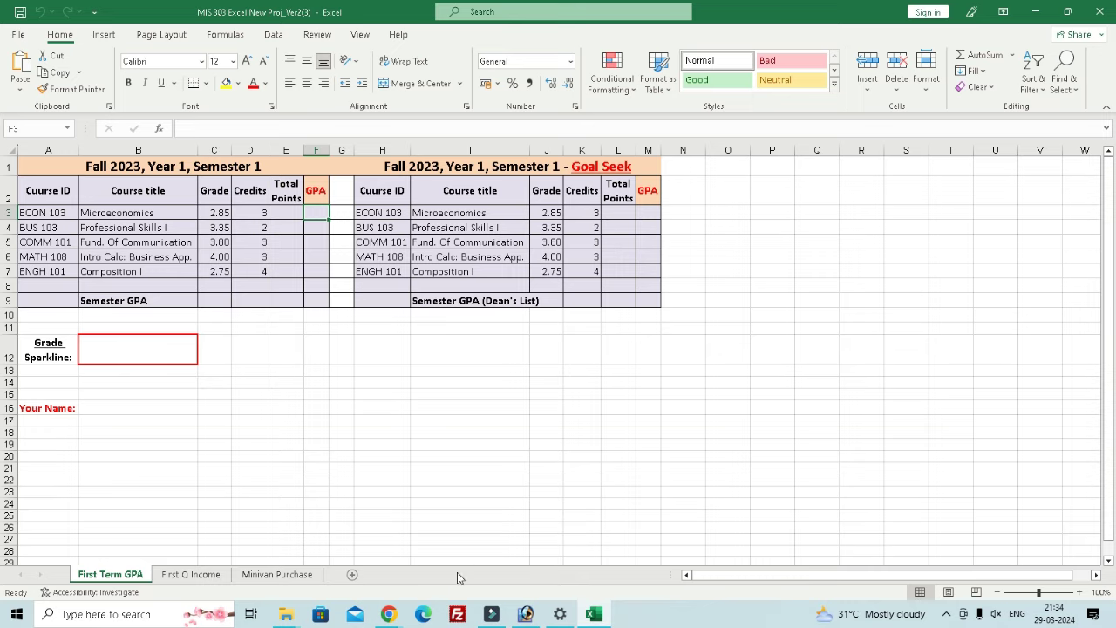
left_click(389, 614)
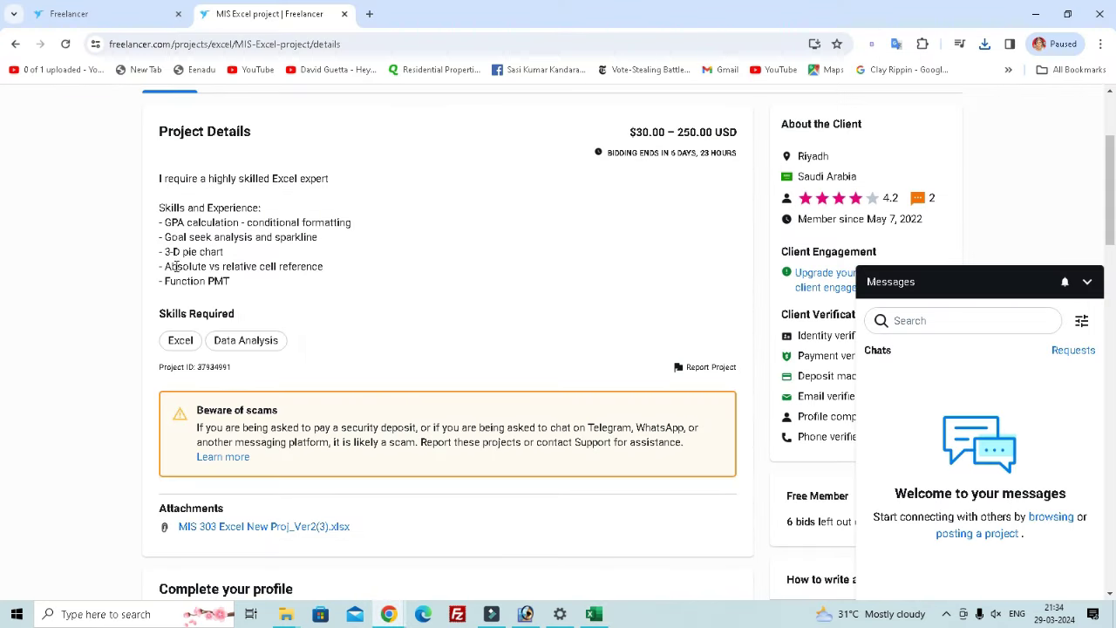
Switch to Excel and insert a histogram chart from the left semester table, range A2:F9, on the First Term GPA sheet
left_click(594, 614)
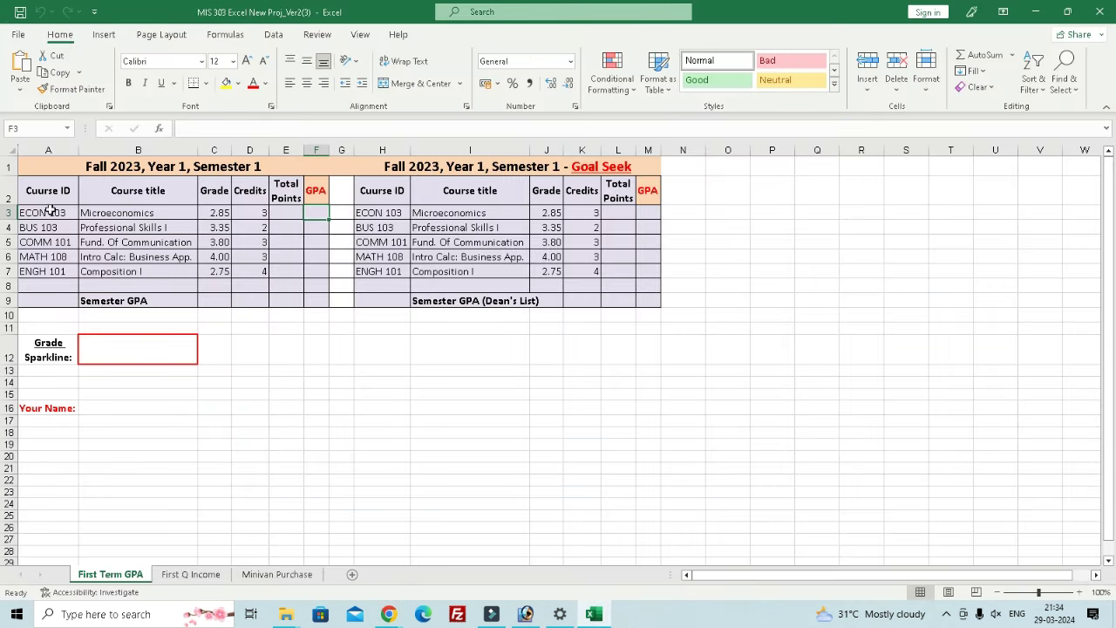
left_click_drag(47, 193, 314, 300)
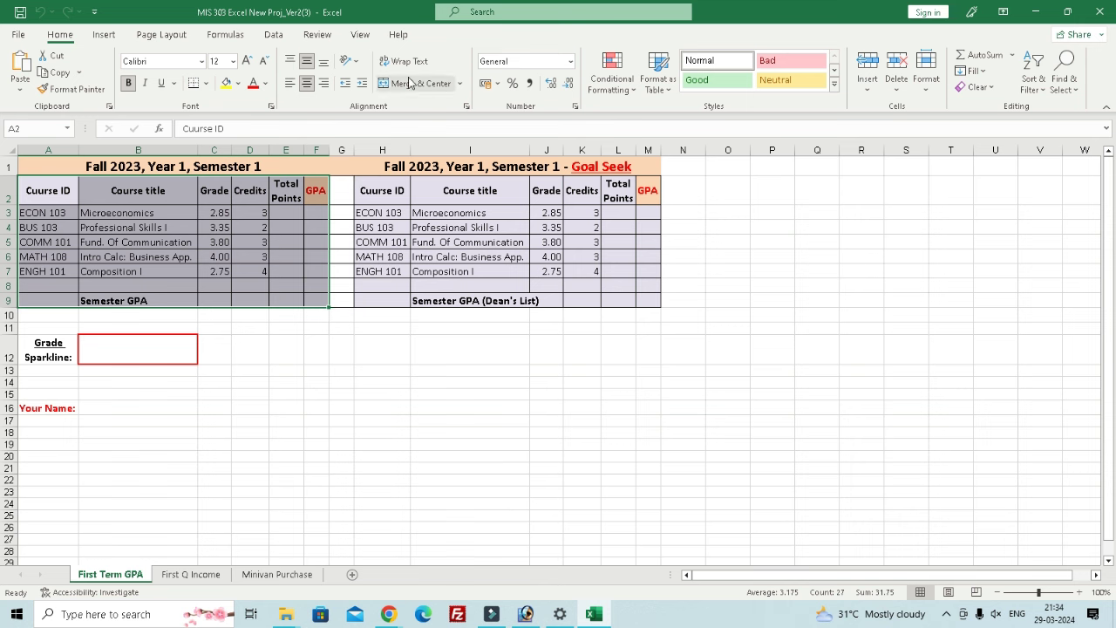
left_click(271, 36)
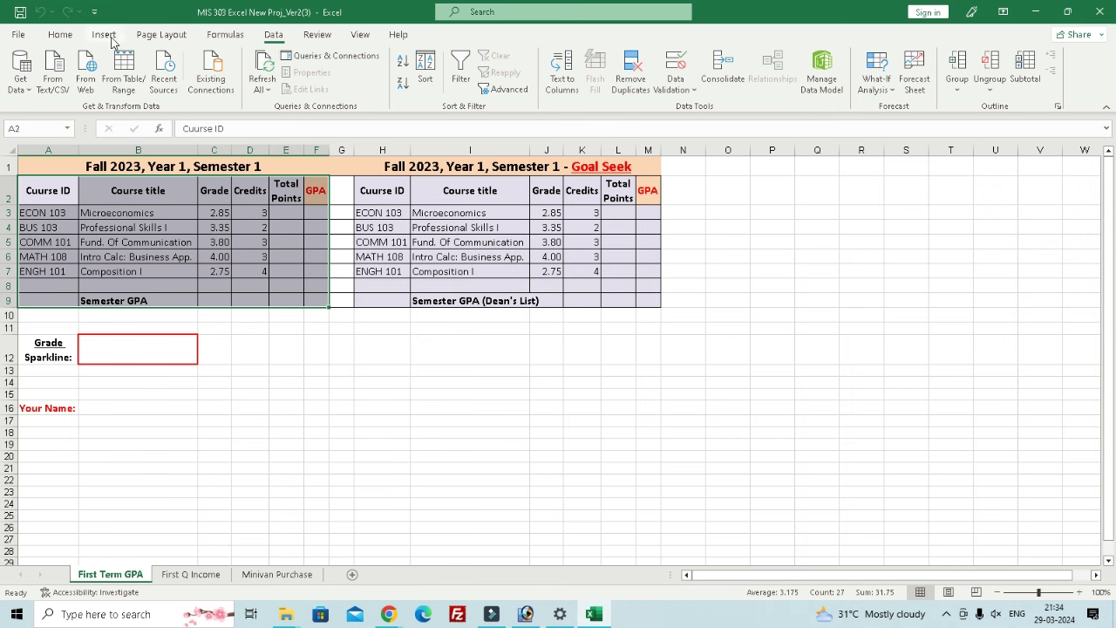
left_click(59, 35)
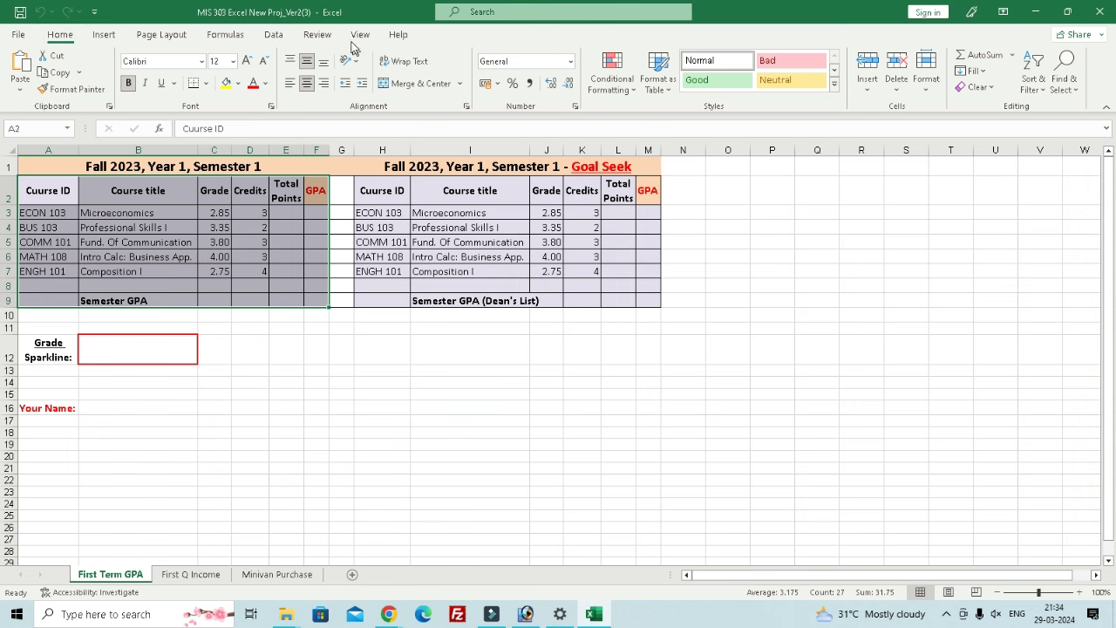
left_click(111, 40)
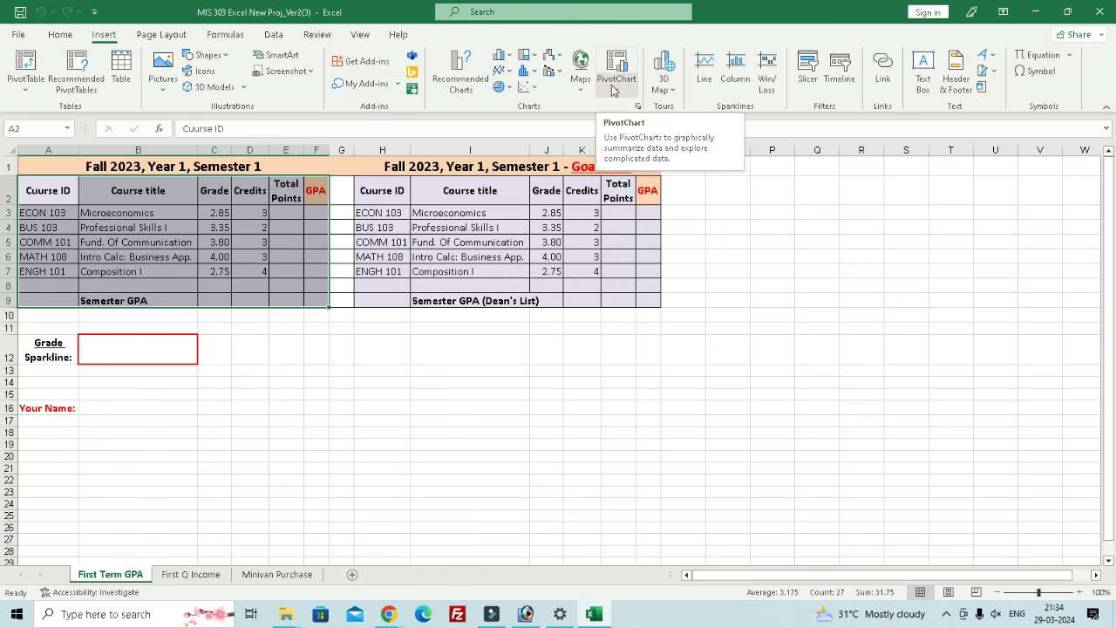
left_click(528, 71)
left_click(536, 124)
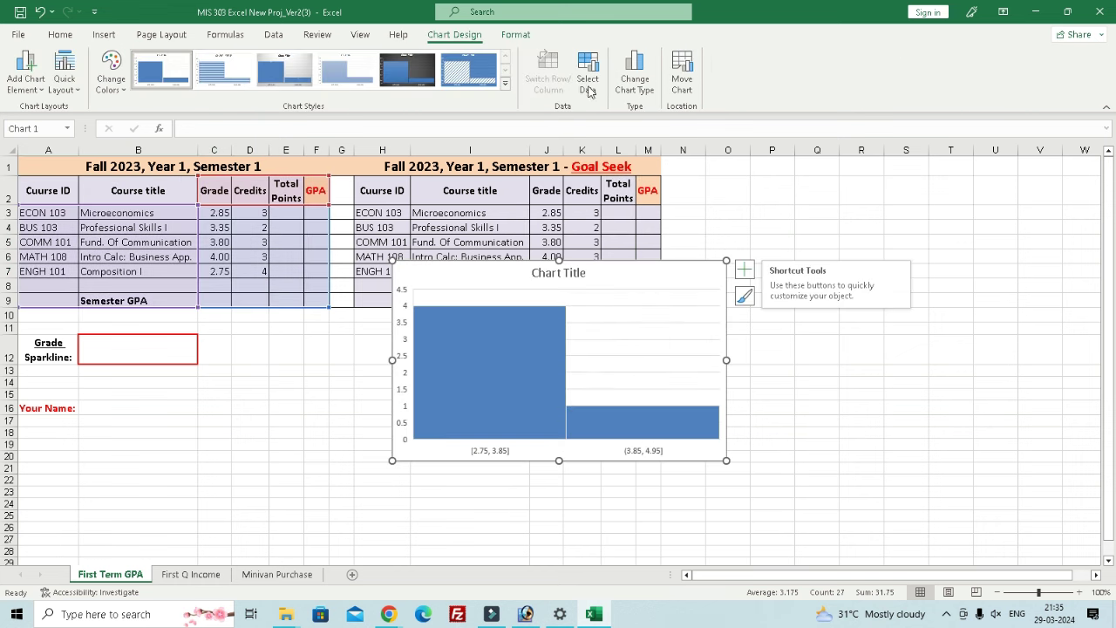
Apply the second chart style with striped bars to the histogram and remove its Grade series
left_click(210, 73)
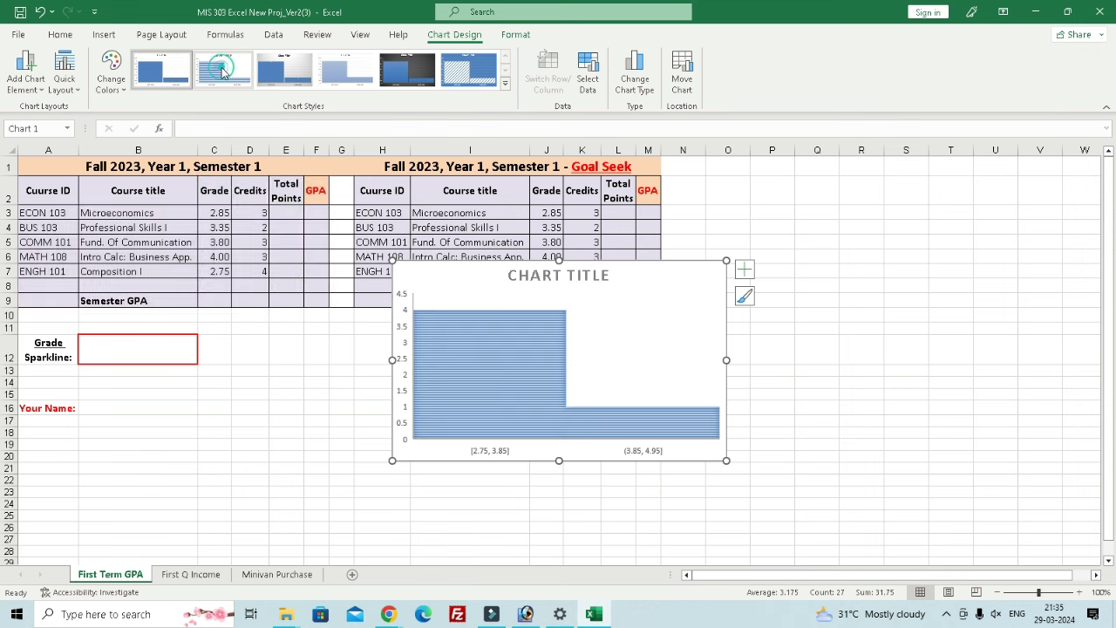
left_click(295, 355)
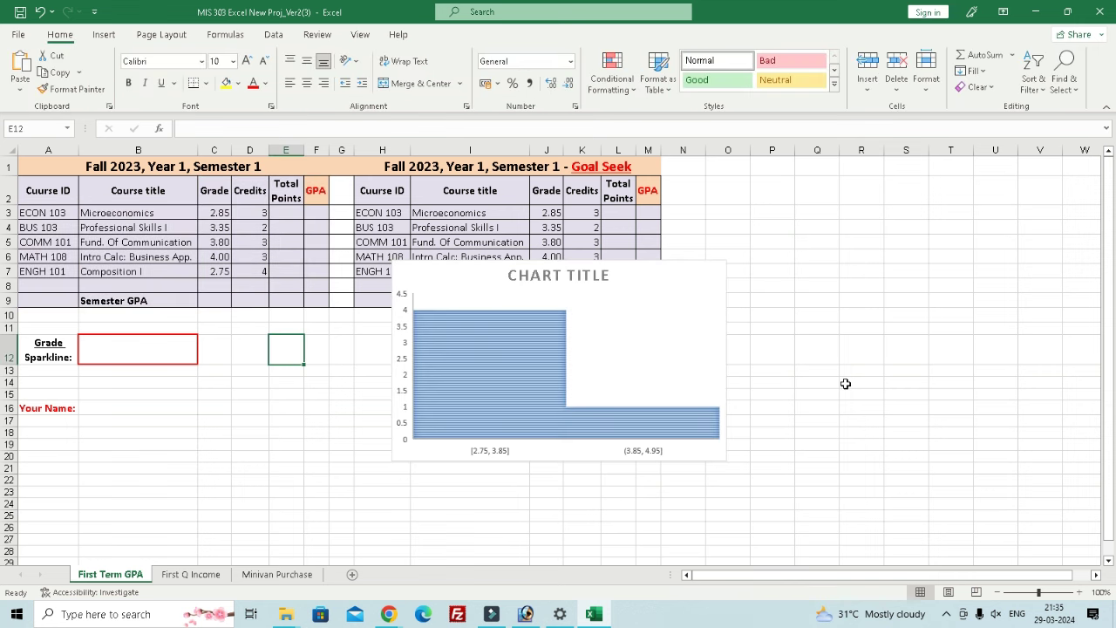
left_click(570, 416)
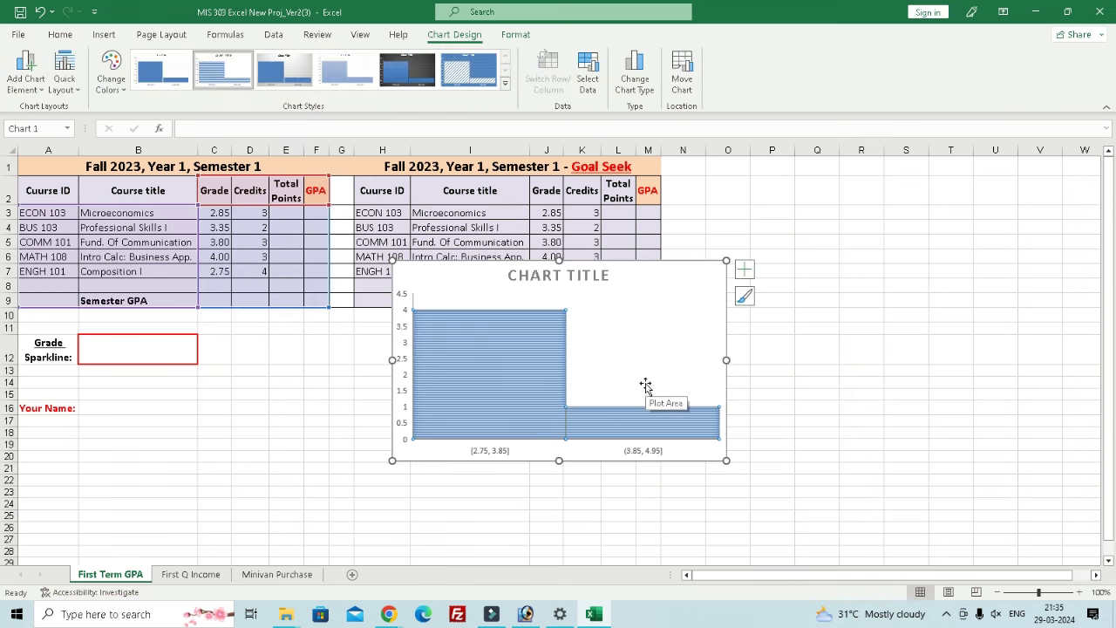
left_click(215, 242)
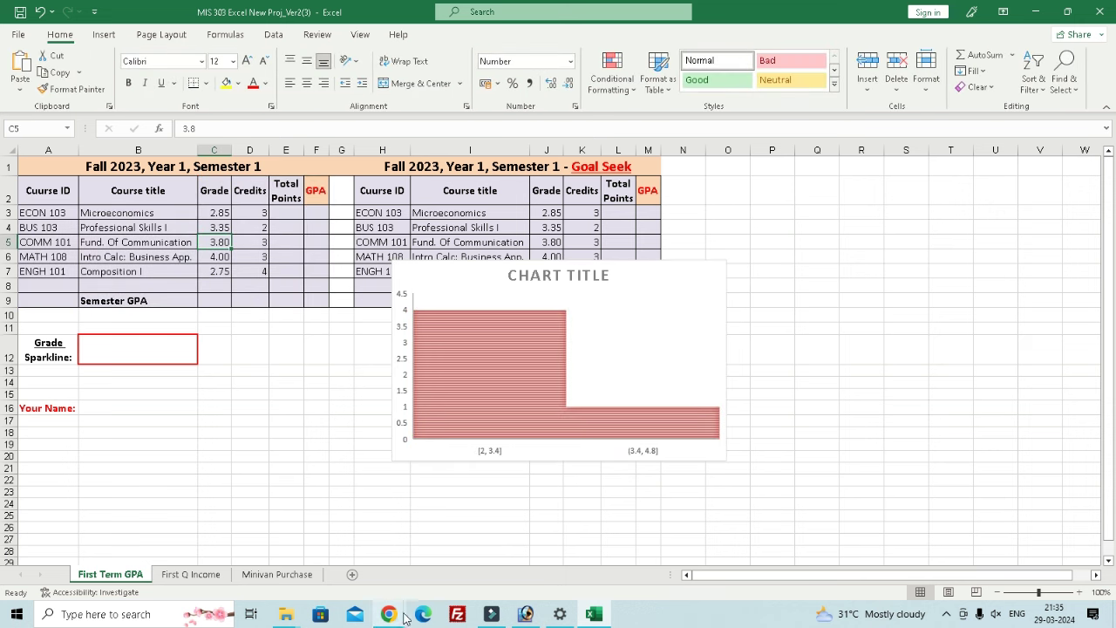
Switch to Chrome and highlight the budget range on the MIS Excel project page
mouse_move(389, 614)
left_click(486, 575)
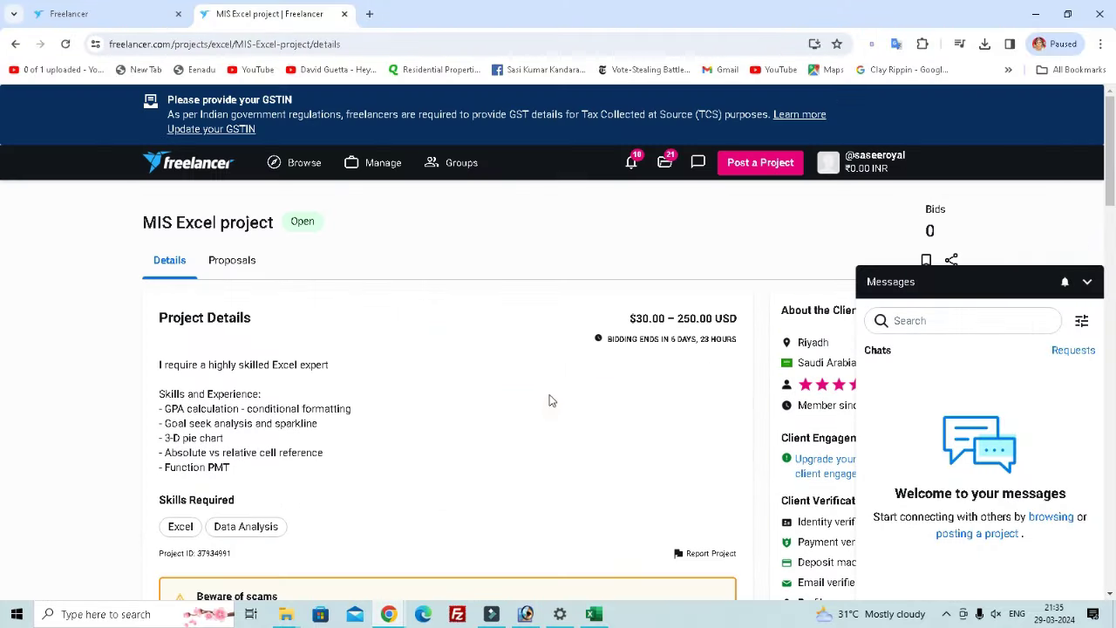
left_click_drag(635, 318, 698, 319)
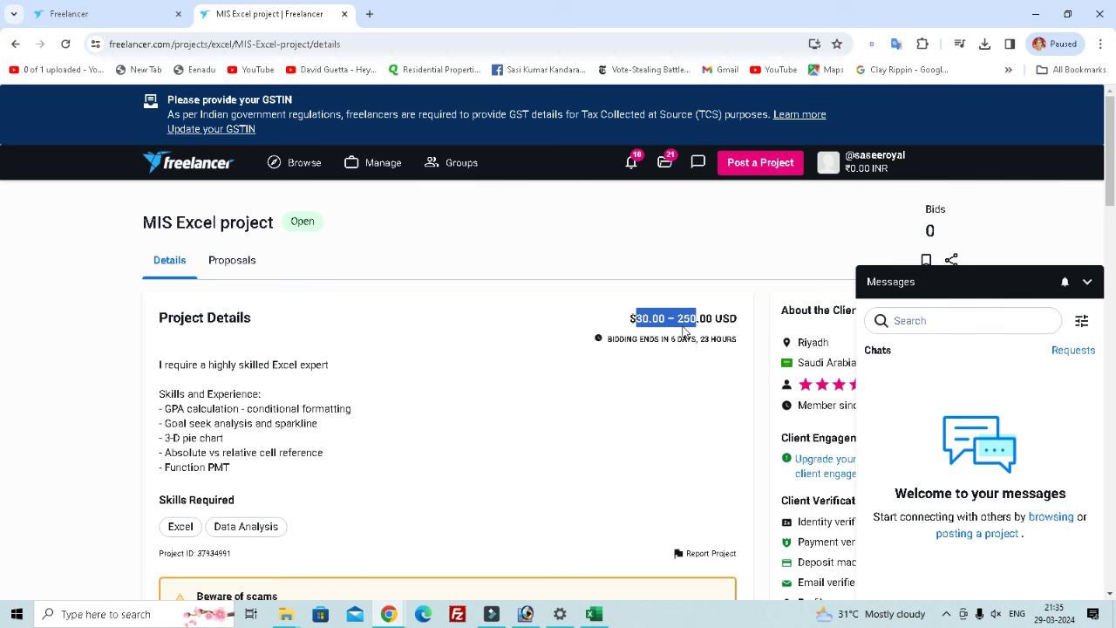
Convert the budget limits in Excel by entering =30*83 in cell E19 and =250*83 in cell E20
left_click(591, 617)
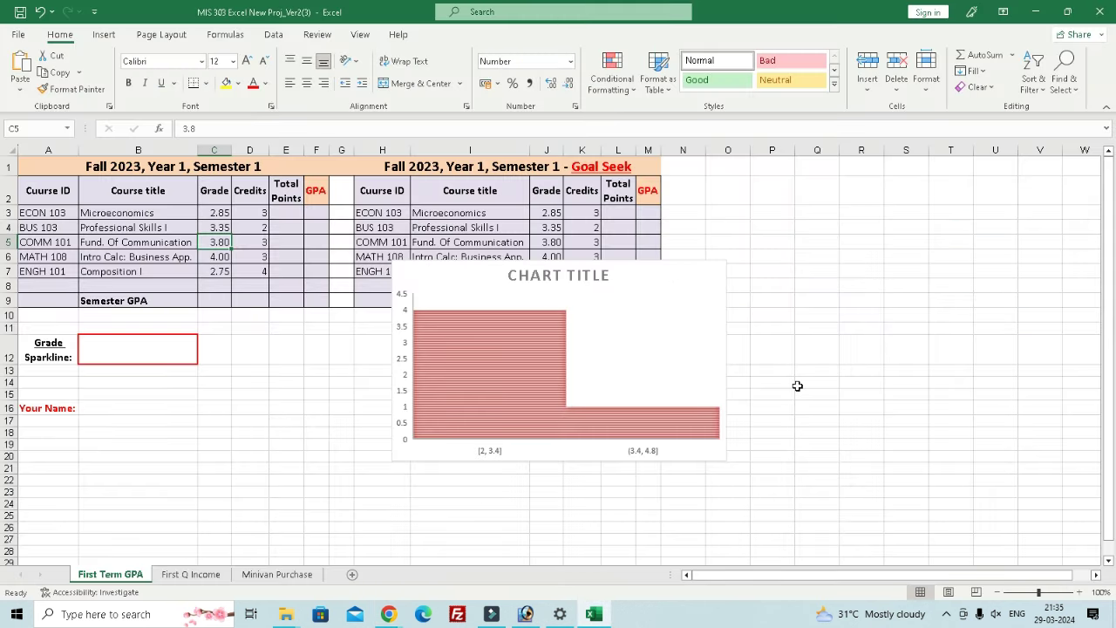
left_click(281, 443)
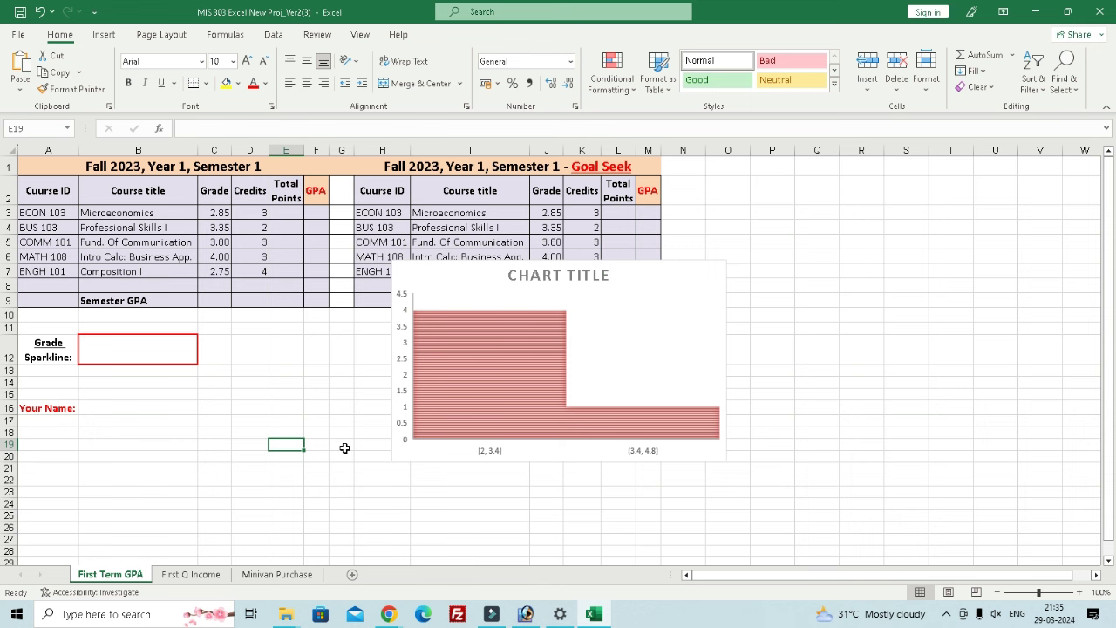
type("=")
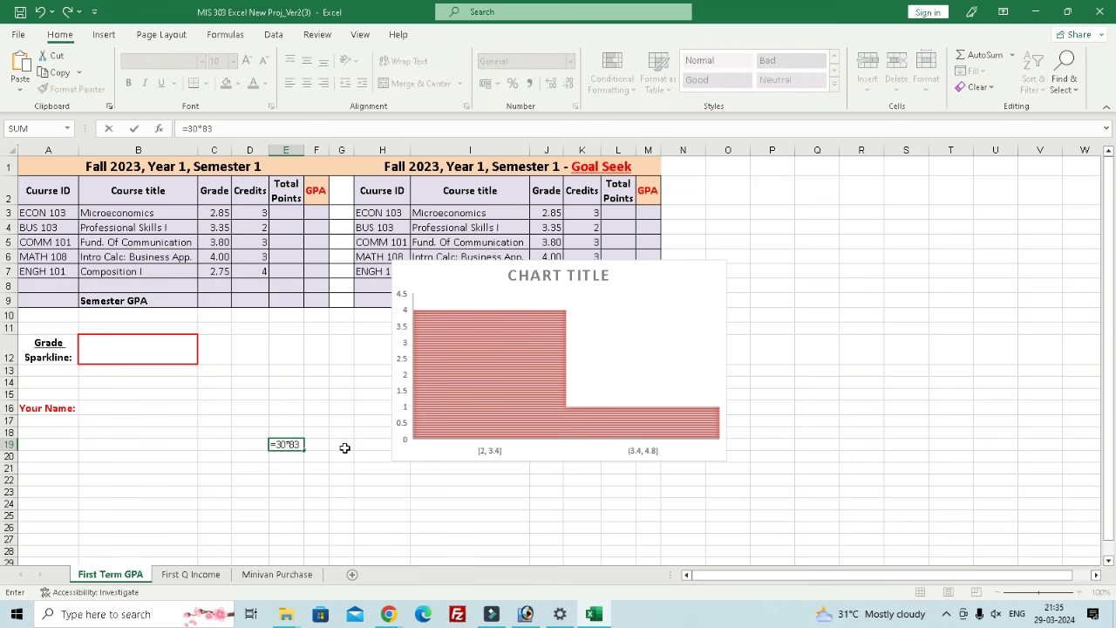
type("30*83")
key("Return")
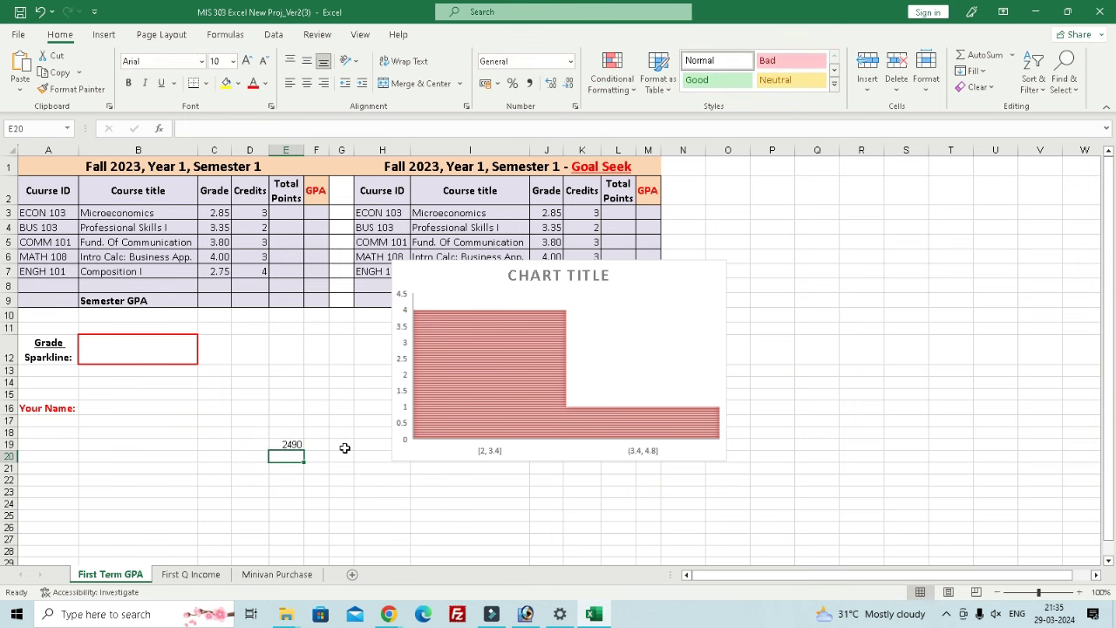
type("=250*8")
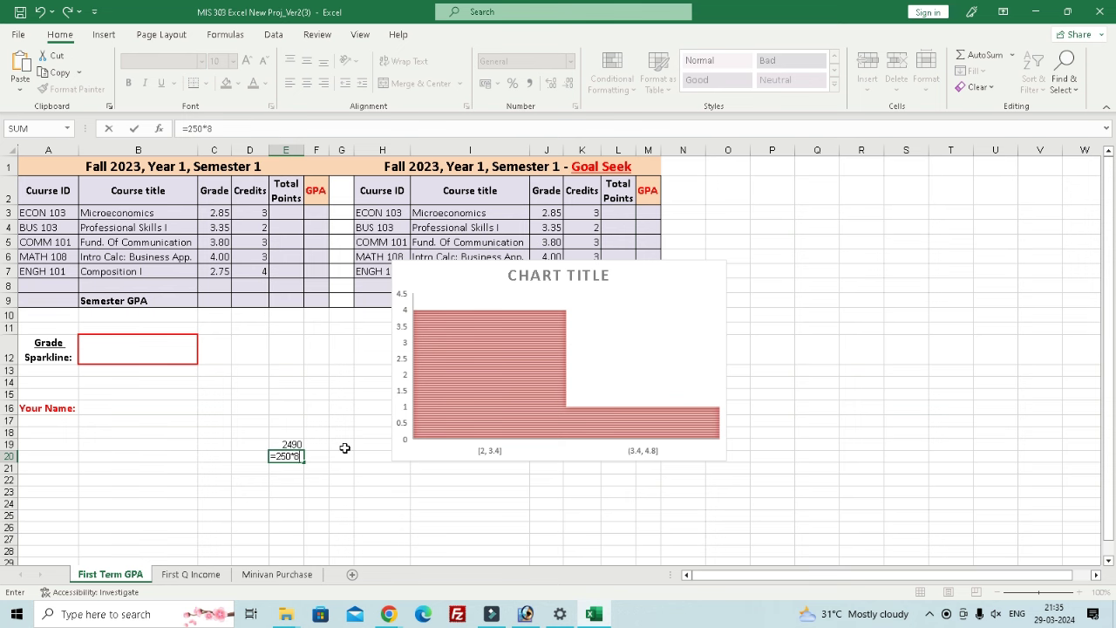
key("Return")
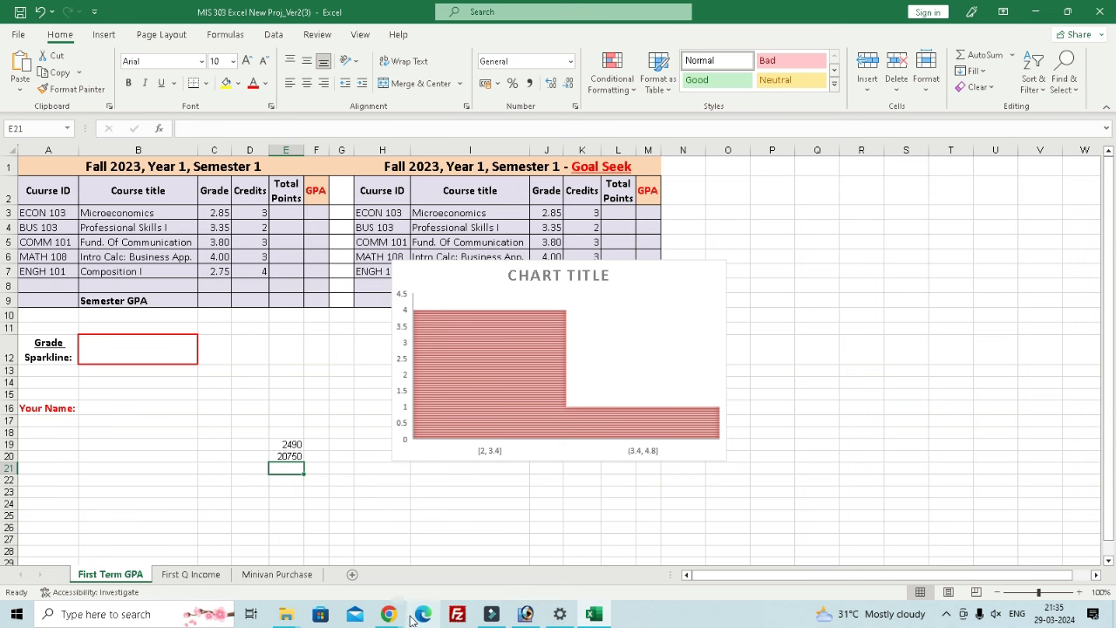
Return to Chrome and review the project's budget, client information, profile-completion form and Clarification Board
mouse_move(414, 617)
left_click(436, 565)
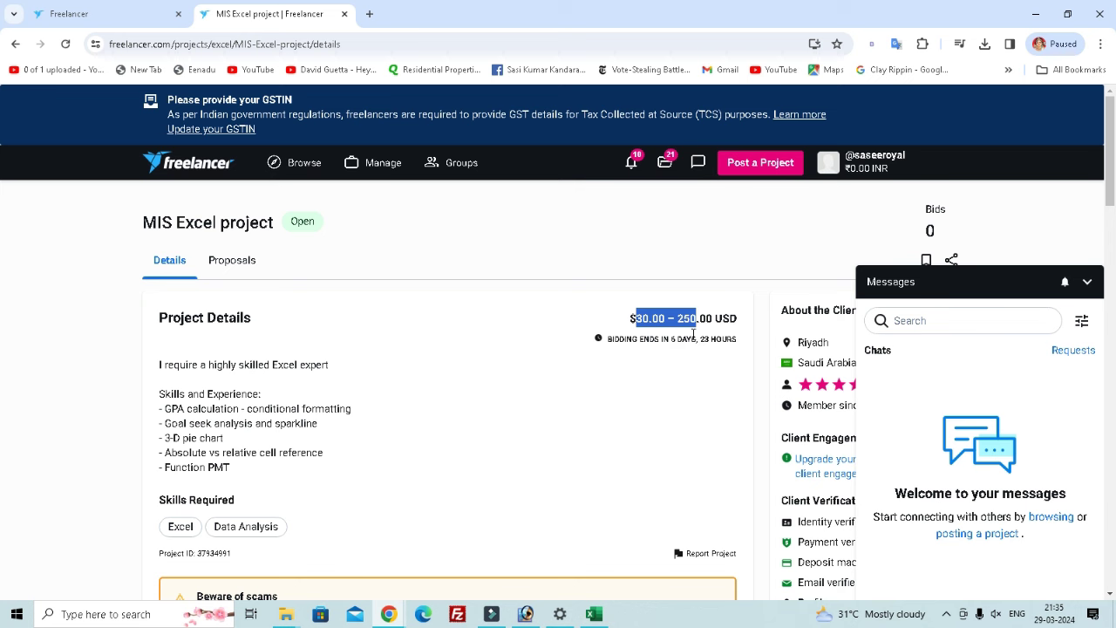
left_click(636, 320)
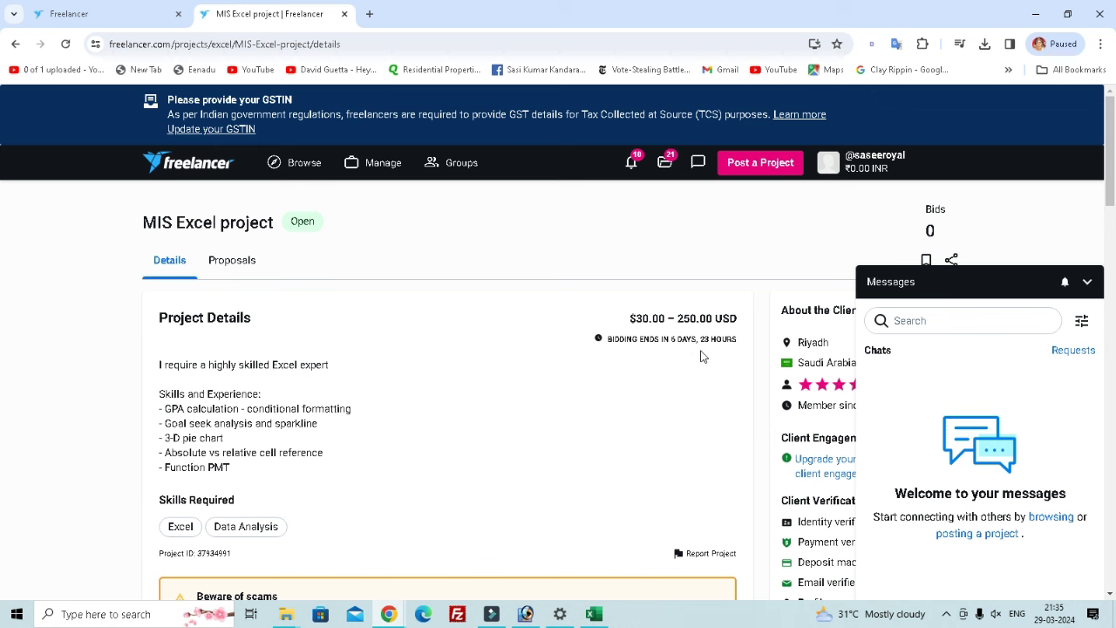
scroll(671, 356, "down", 2)
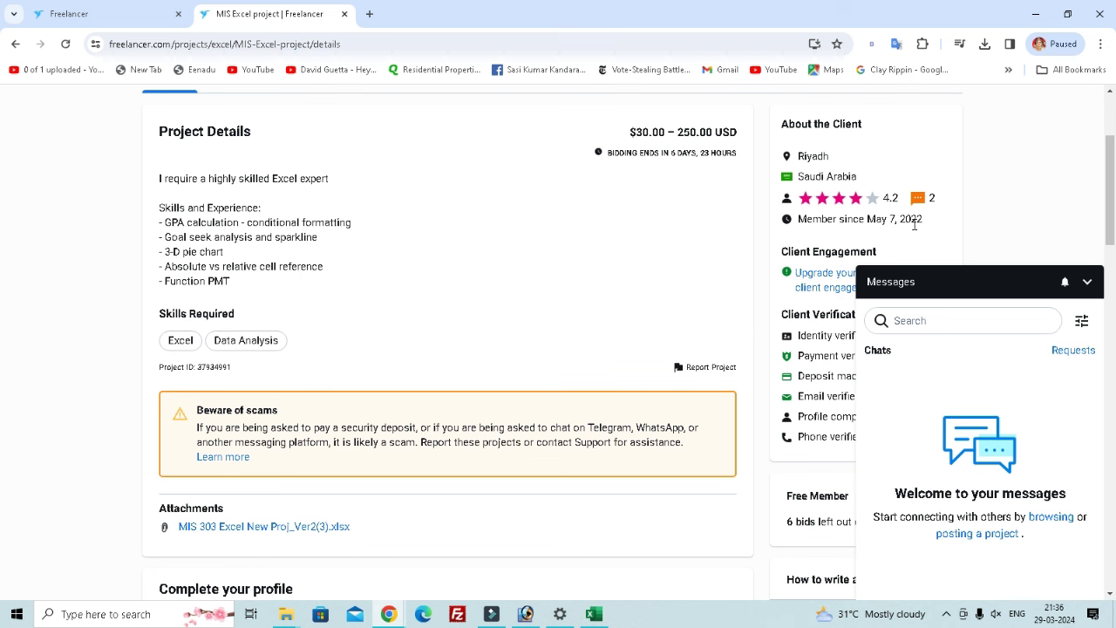
scroll(913, 225, "down", 2)
scroll(878, 225, "up", 2)
scroll(471, 284, "down", 2)
scroll(349, 354, "down", 2)
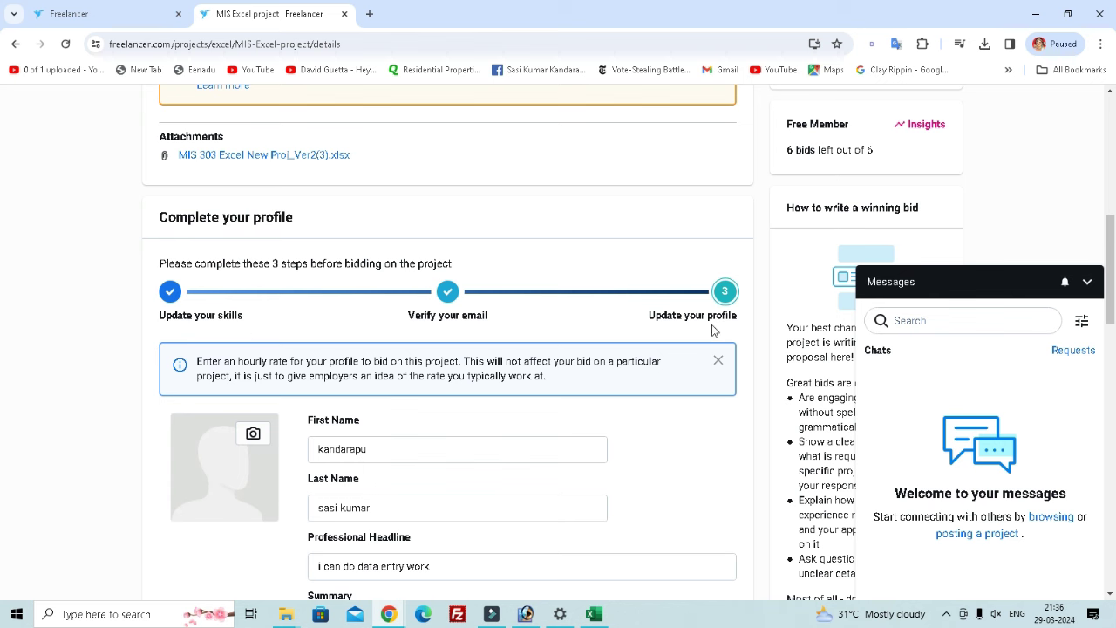
scroll(720, 321, "down", 8)
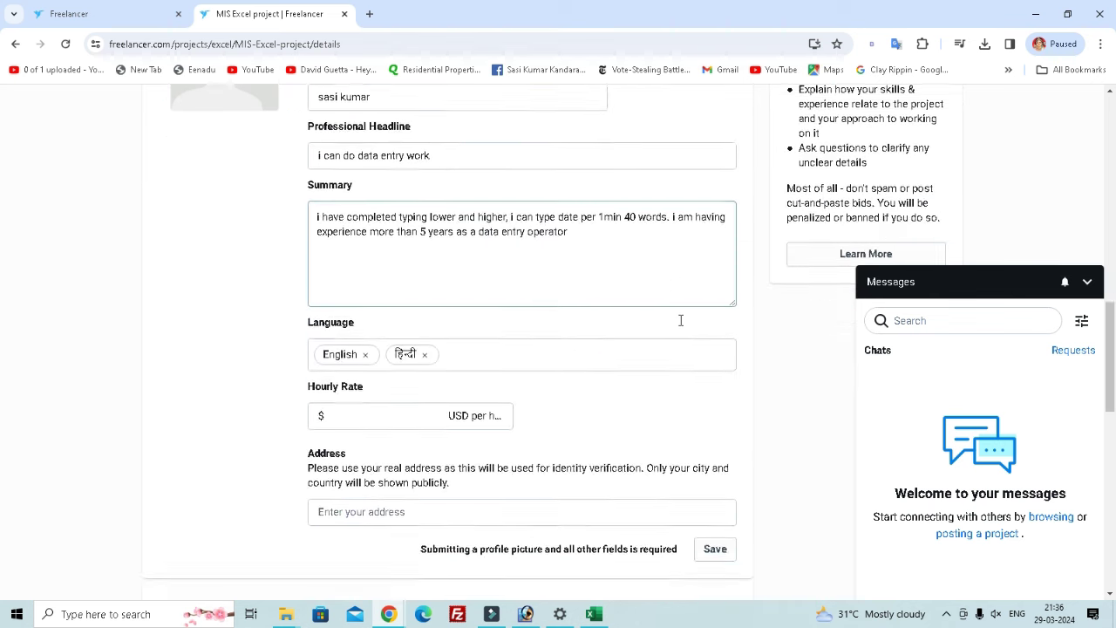
scroll(682, 325, "down", 2)
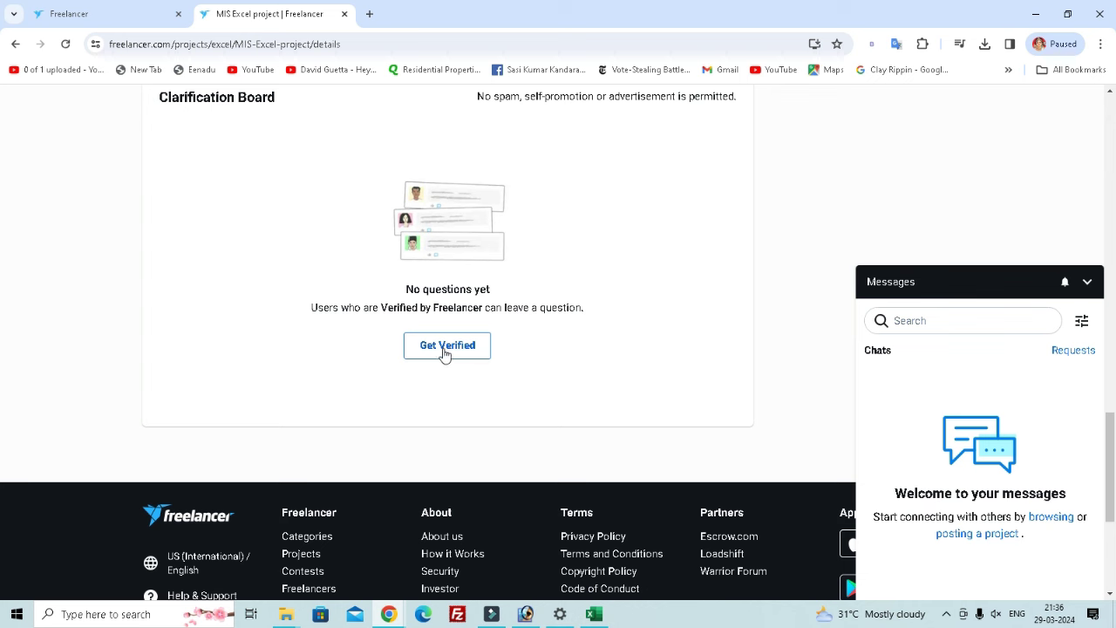
scroll(403, 374, "up", 2)
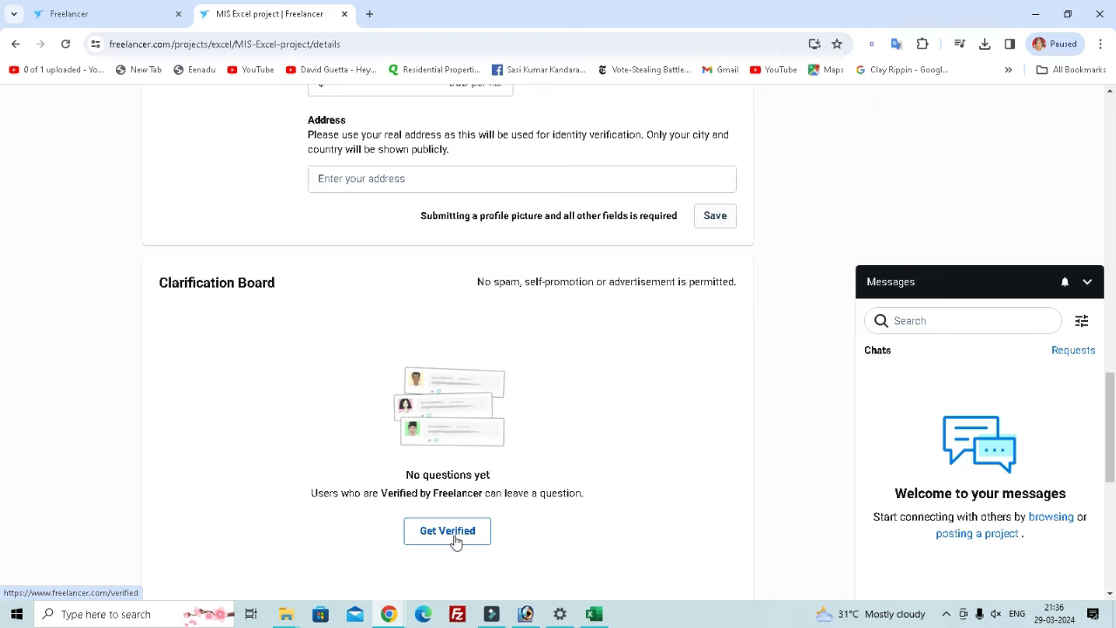
scroll(454, 541, "up", 10)
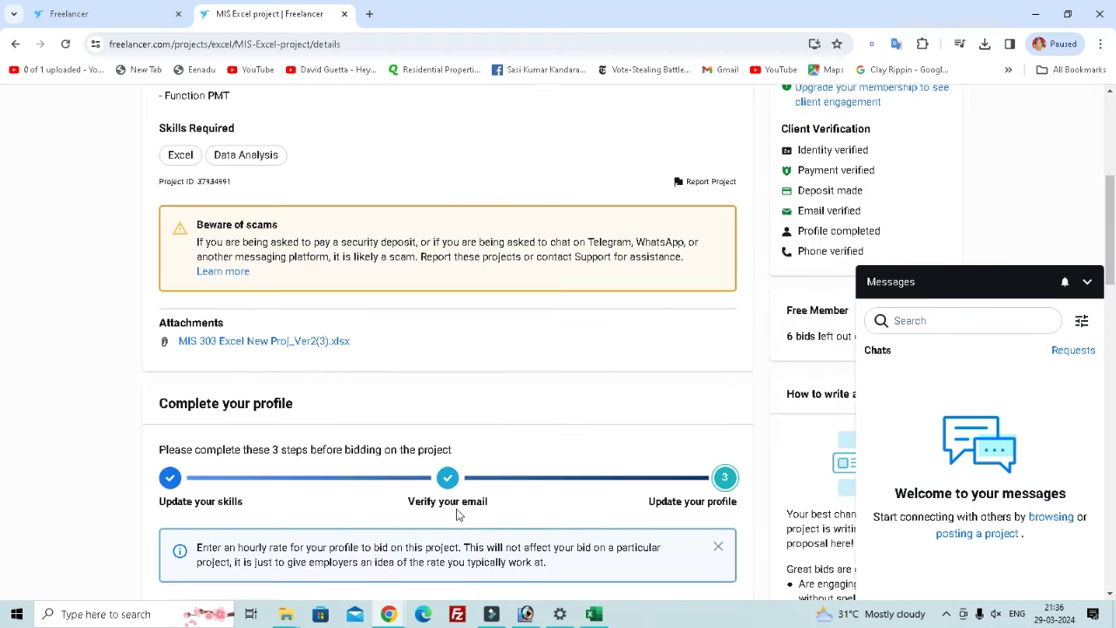
scroll(456, 515, "up", 4)
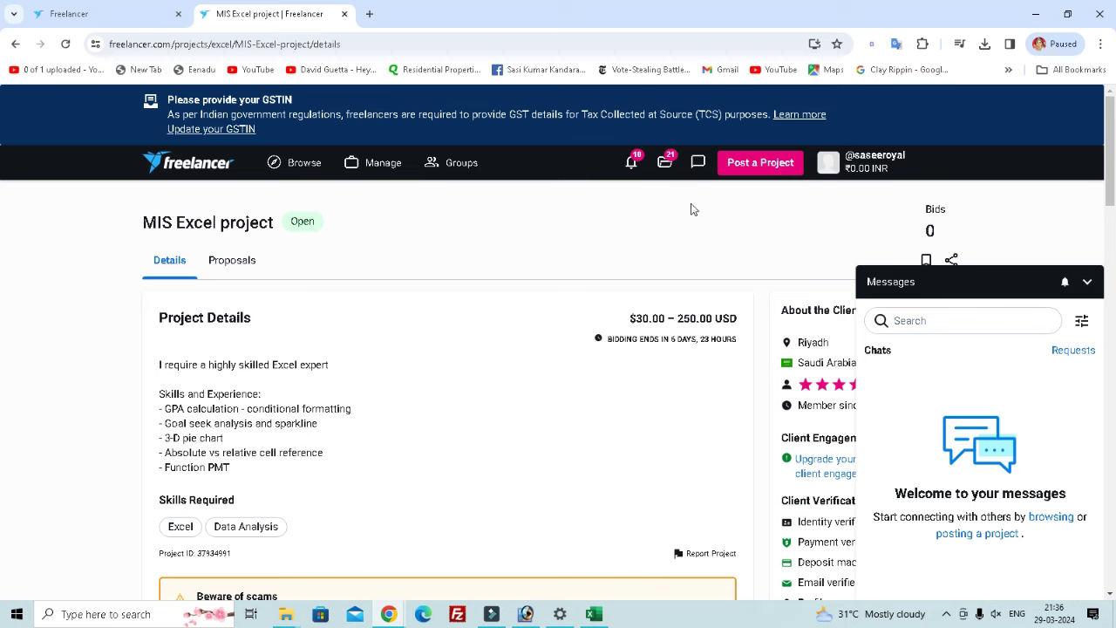
Check the Freelancer notifications and browse the Recent Projects list for data entry and Excel jobs
left_click(631, 164)
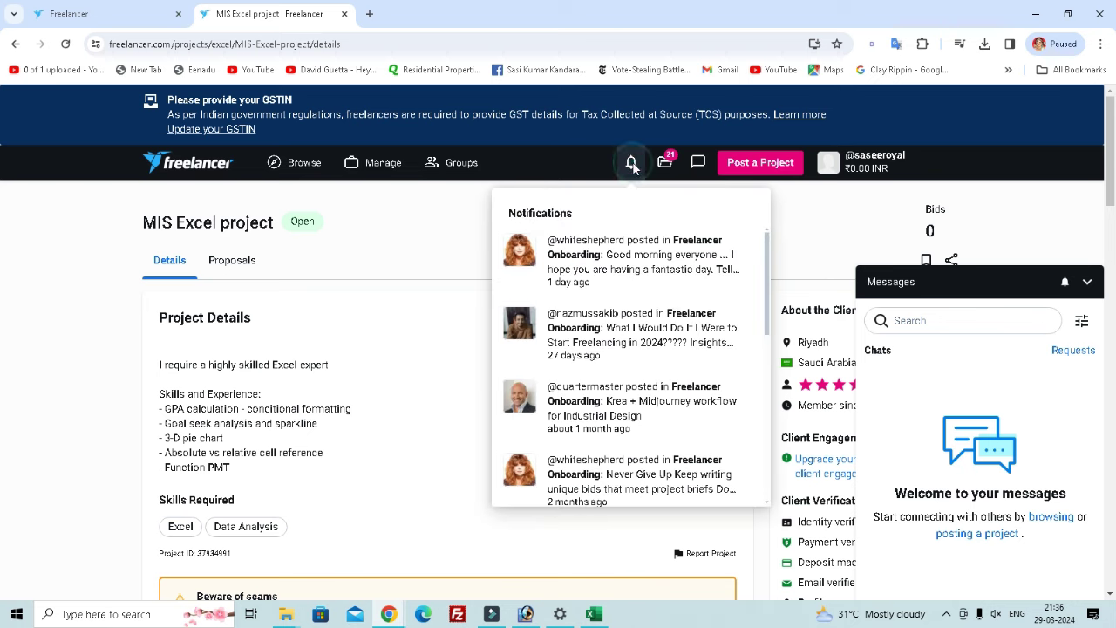
left_click(665, 164)
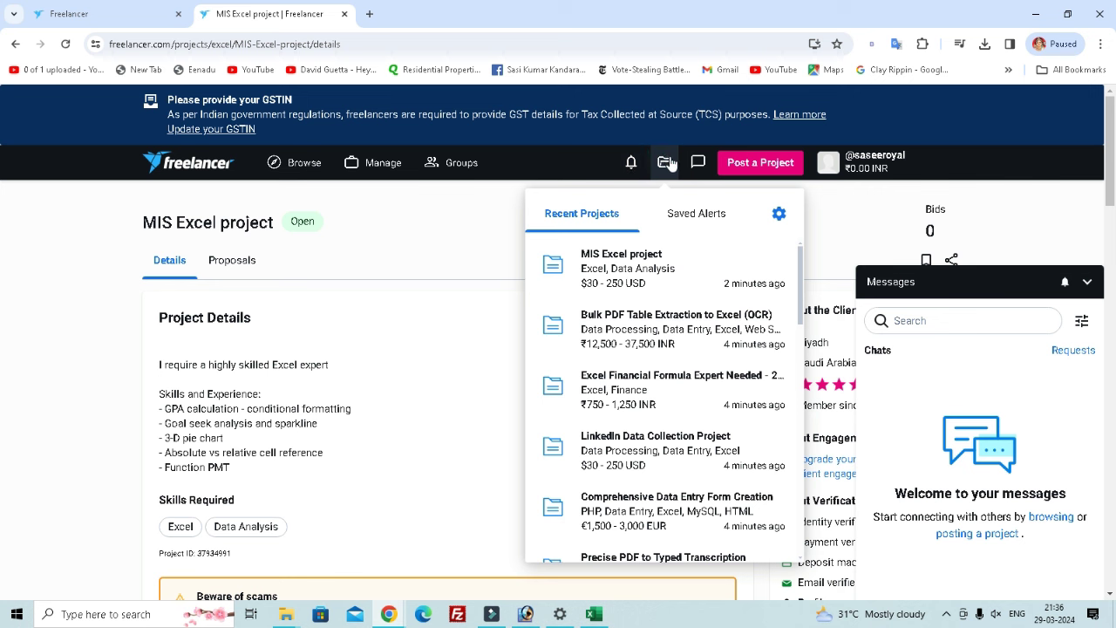
left_click(666, 163)
left_click(666, 163)
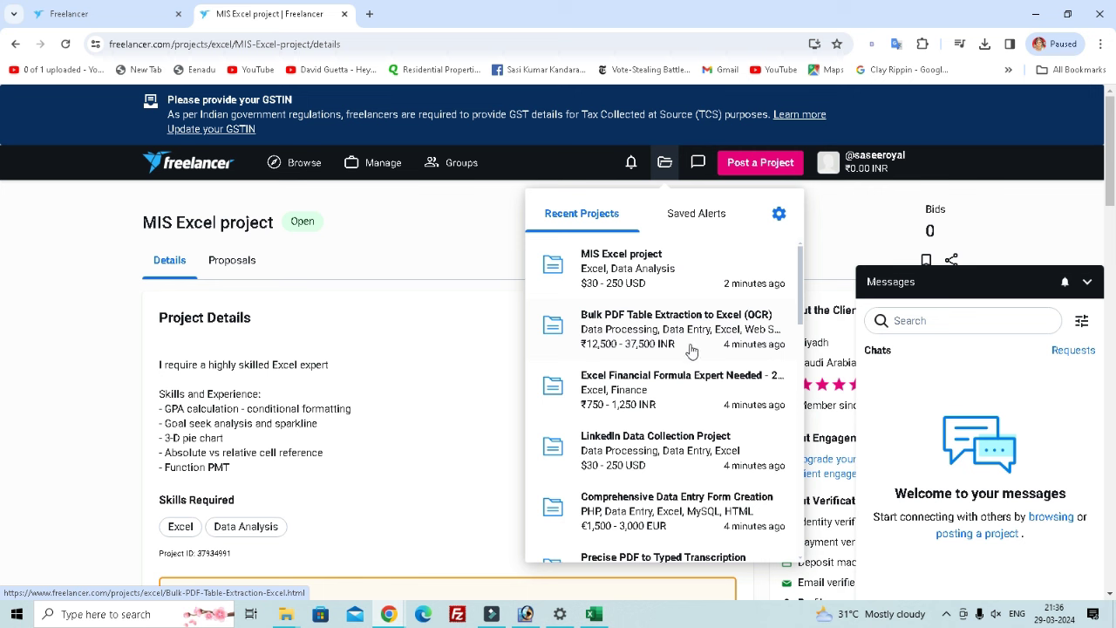
scroll(662, 375, "down", 2)
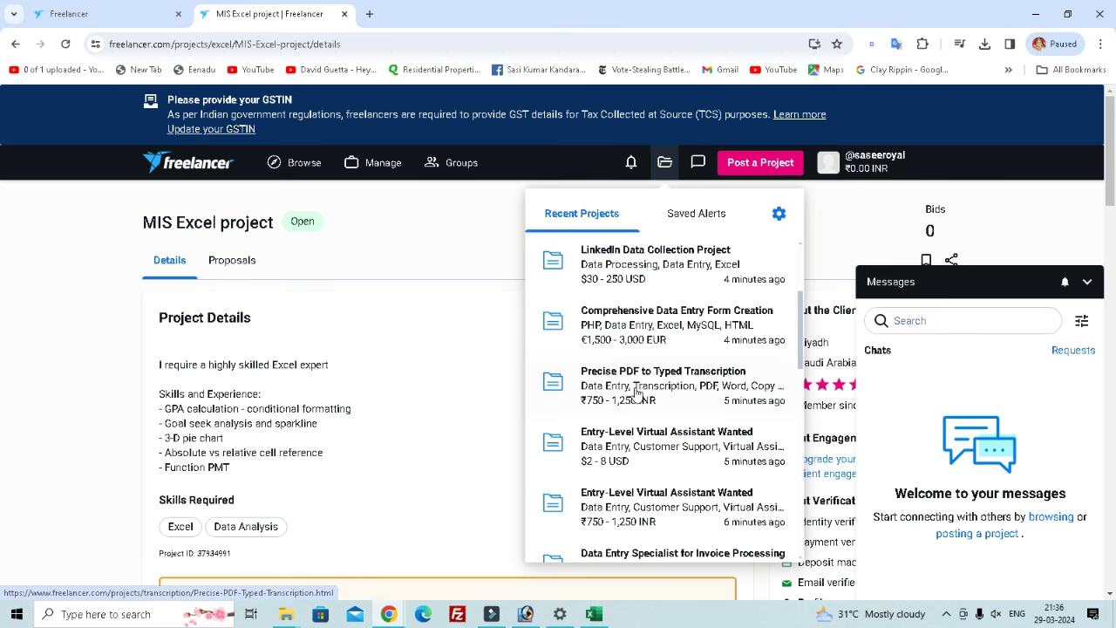
scroll(637, 393, "down", 2)
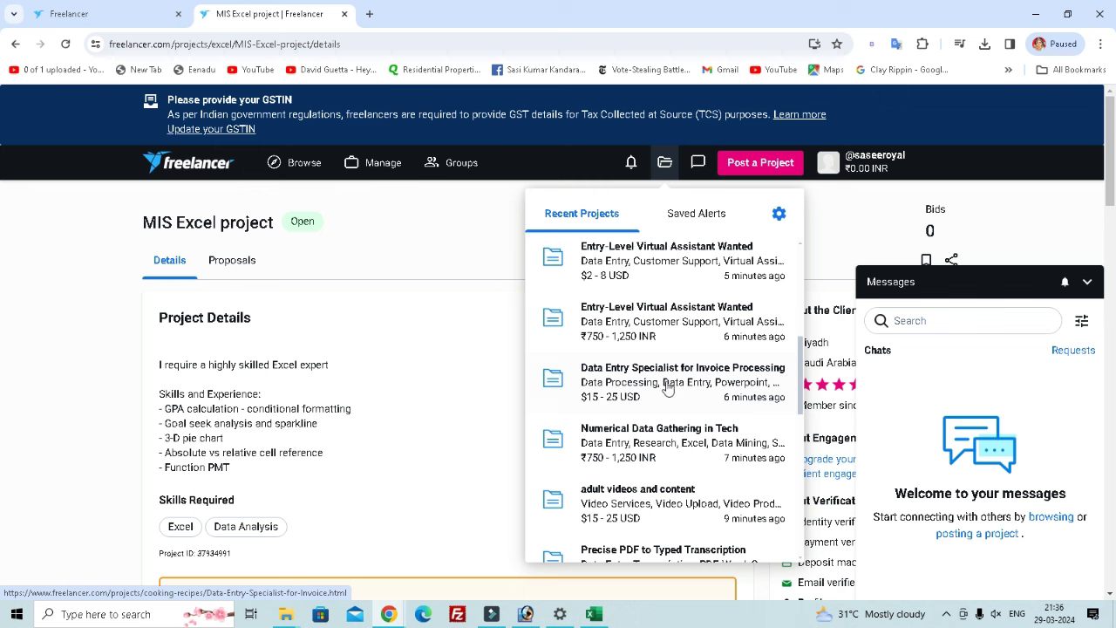
left_click(666, 164)
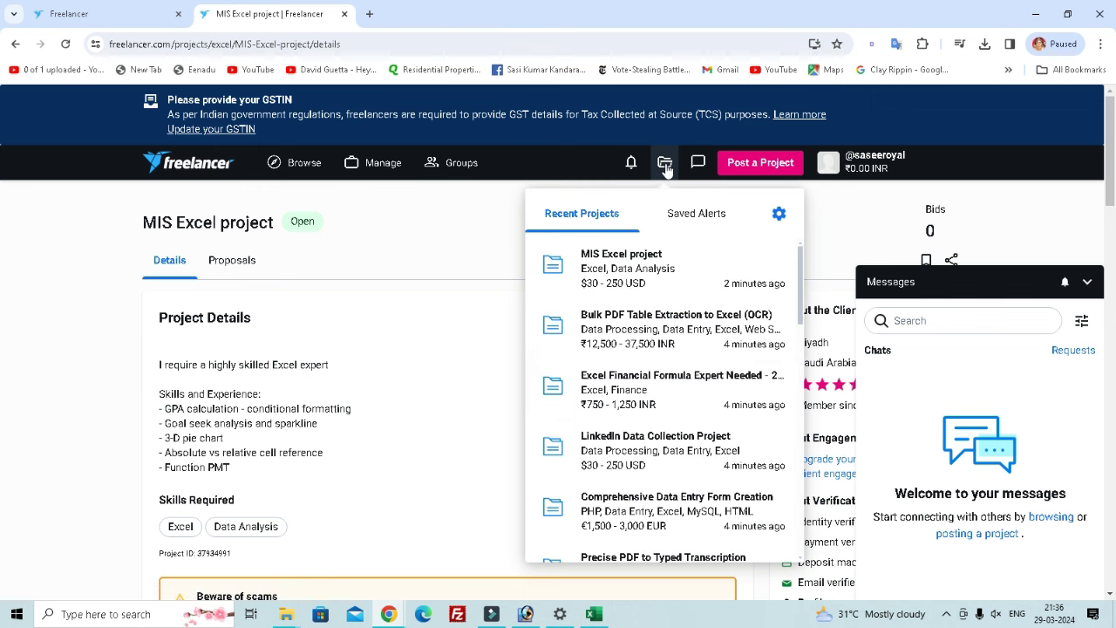
scroll(710, 405, "down", 2)
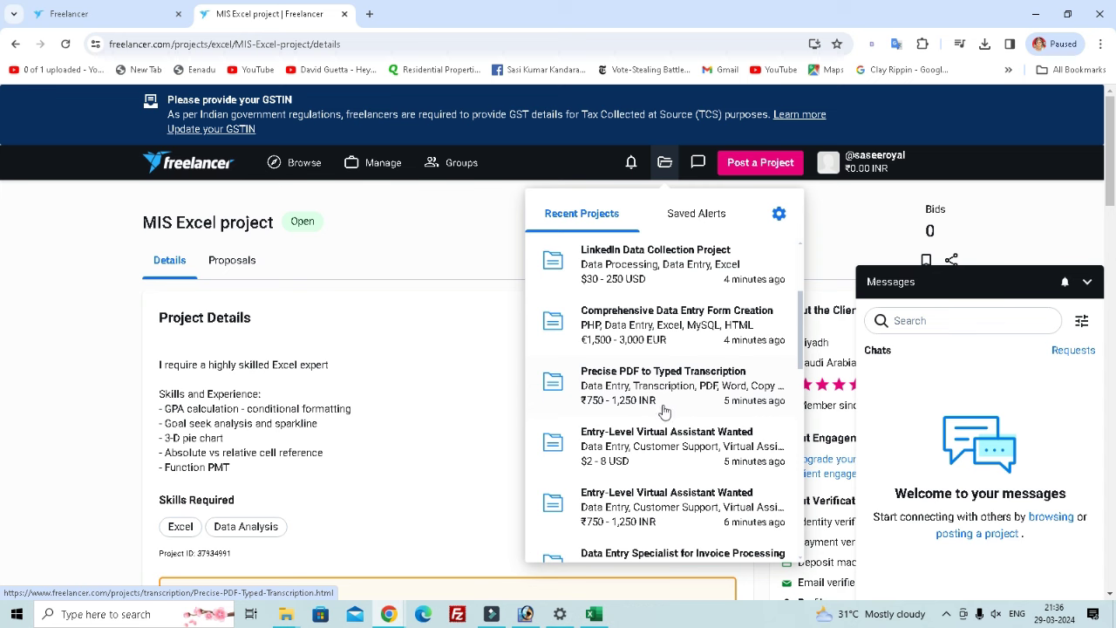
scroll(664, 411, "down", 2)
scroll(667, 436, "down", 2)
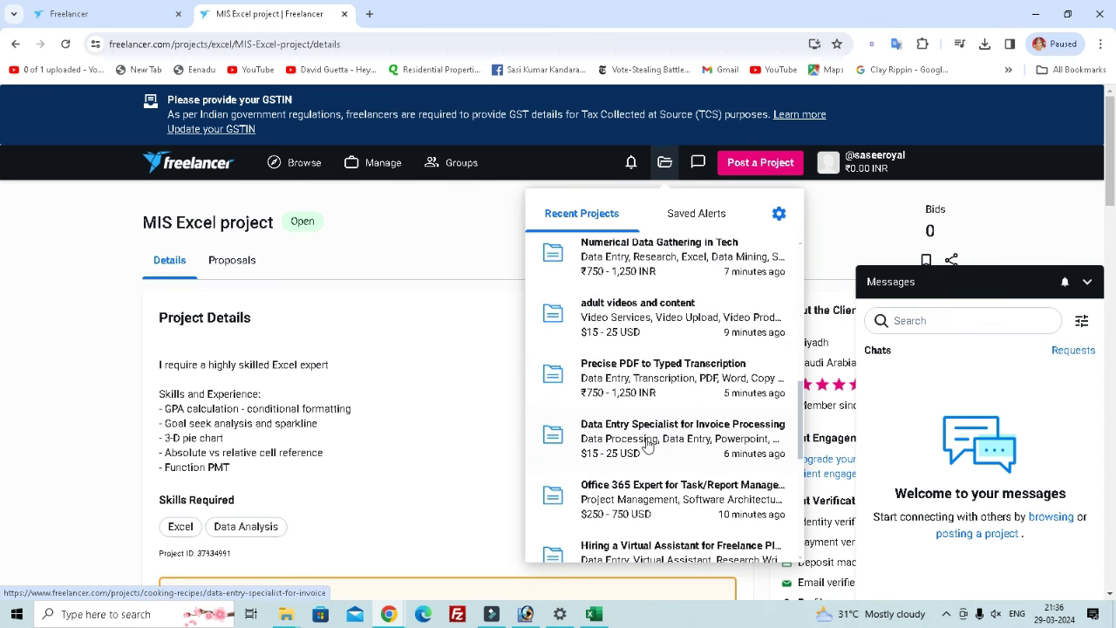
Open the Office 365 Expert for Task/Report Management project from Recent Projects and review its budget, requirements and required skills
scroll(684, 443, "down", 3)
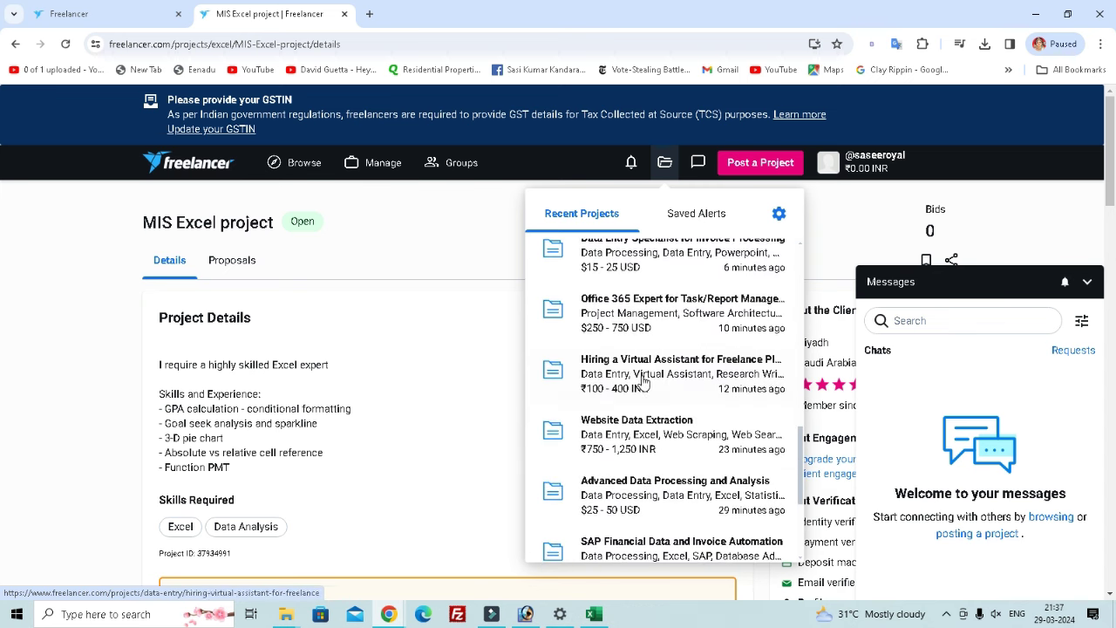
left_click(658, 321)
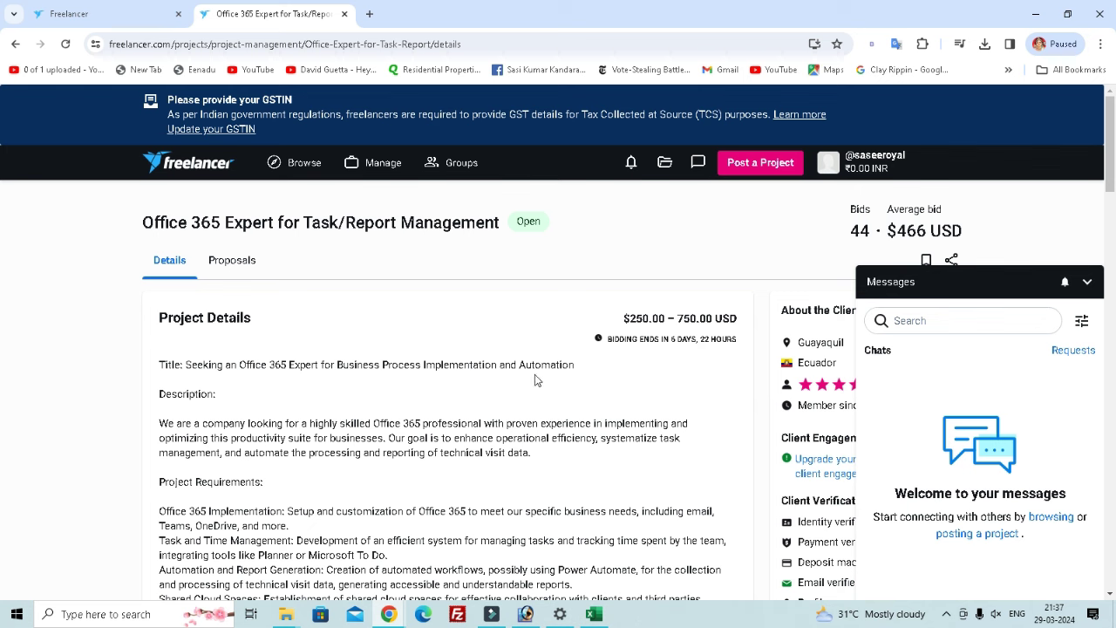
left_click_drag(622, 319, 715, 319)
left_click(480, 411)
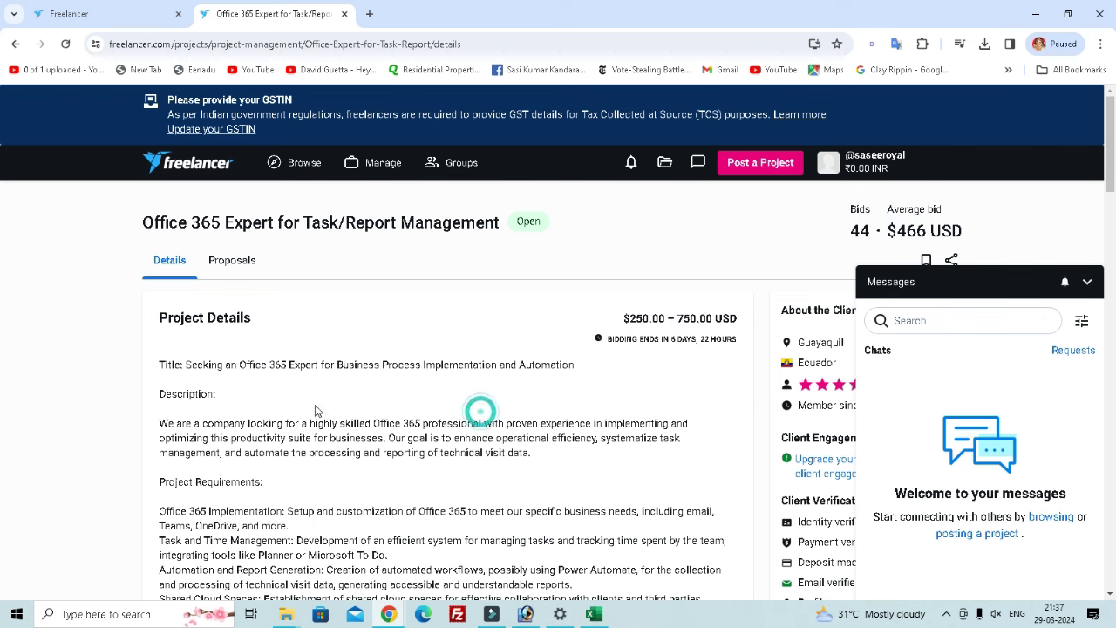
scroll(317, 411, "down", 2)
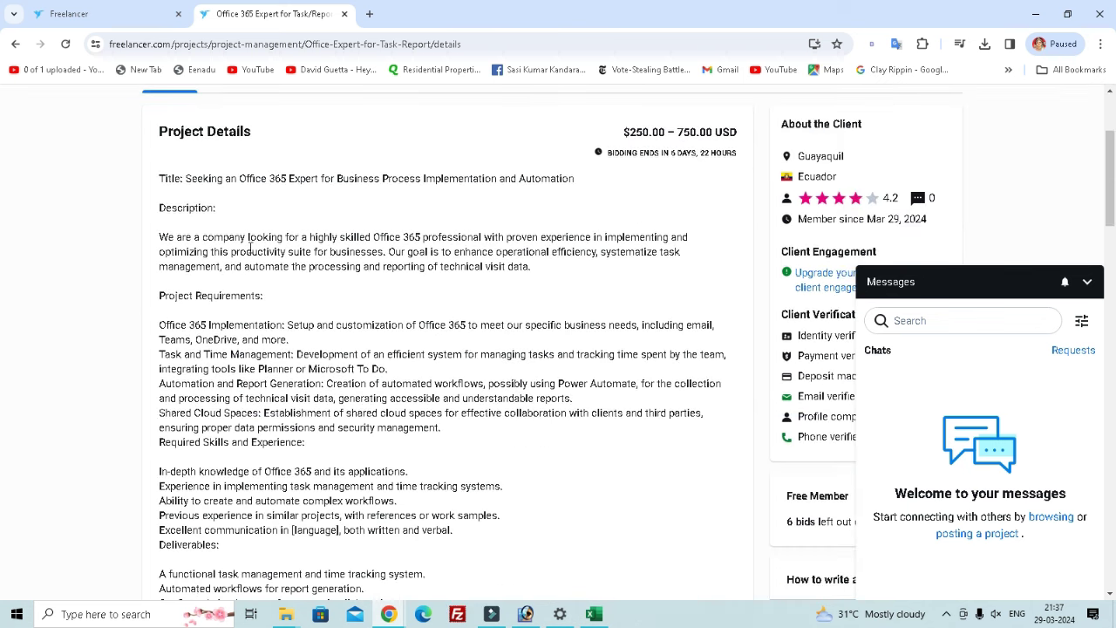
scroll(248, 342, "down", 4)
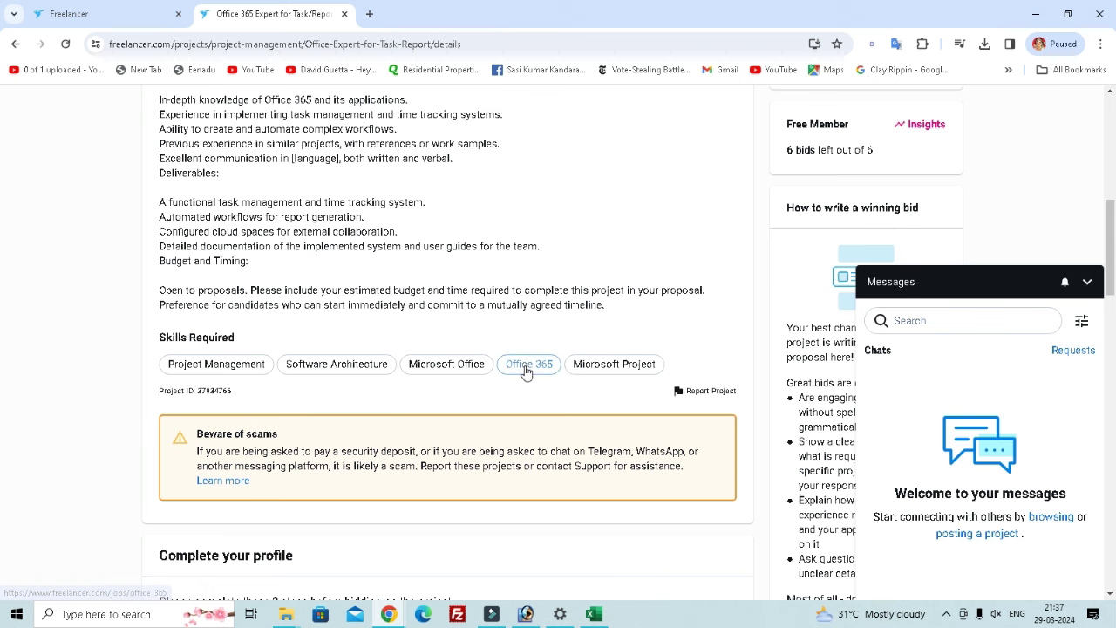
scroll(404, 377, "down", 2)
scroll(405, 377, "up", 10)
Open the Bulk PDF Table Extraction to Excel (OCR) project from Recent Projects and review its budget range and requirements
left_click(664, 164)
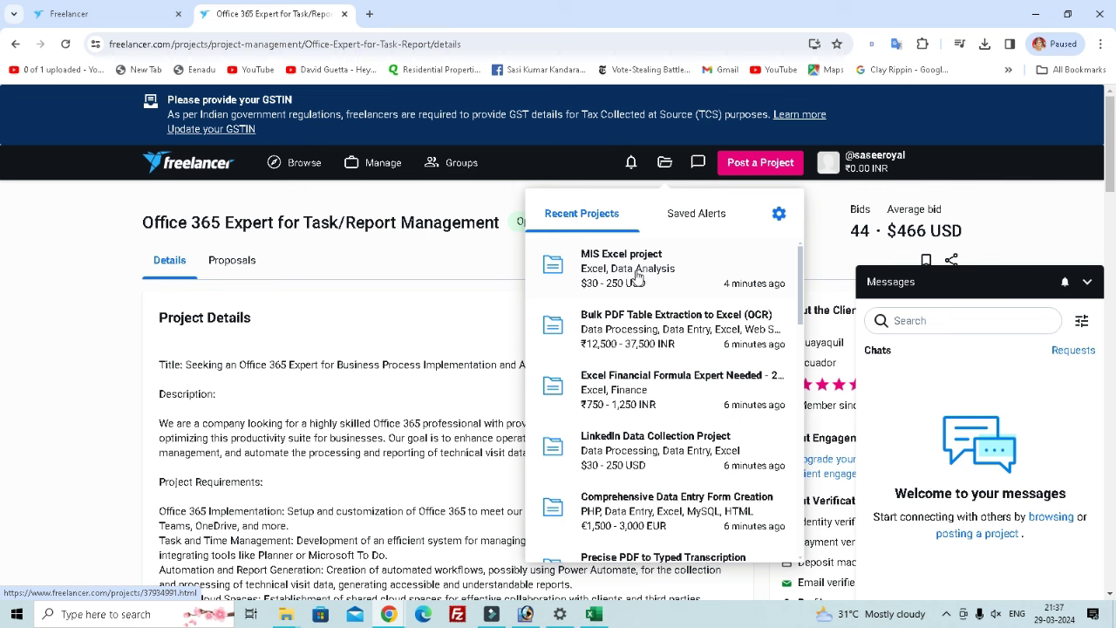
left_click(674, 328)
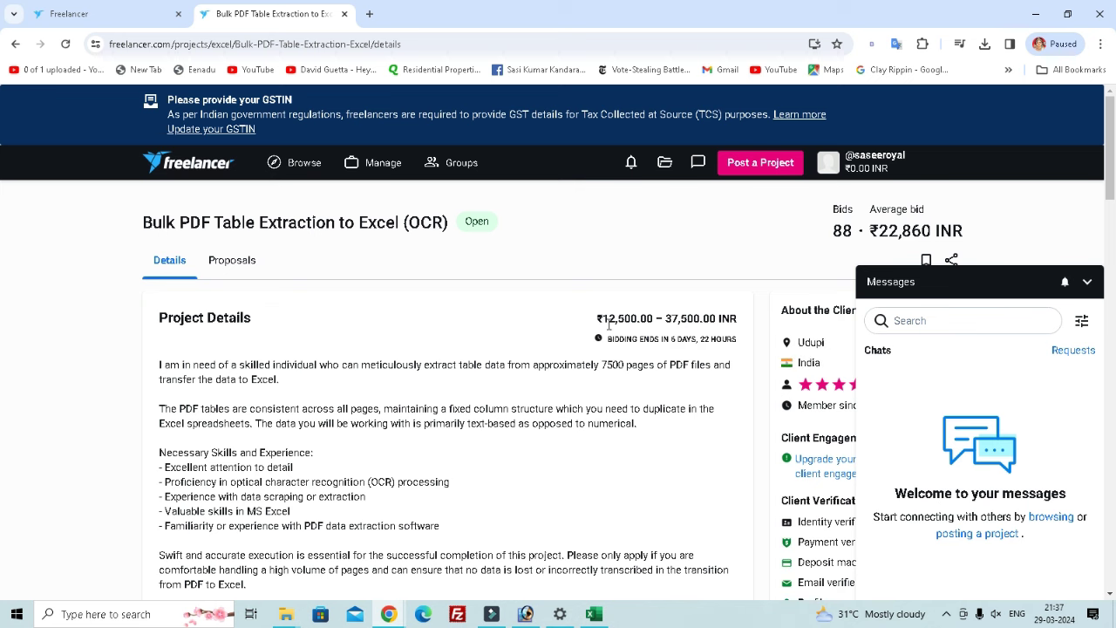
left_click_drag(602, 319, 695, 321)
scroll(524, 376, "down", 3)
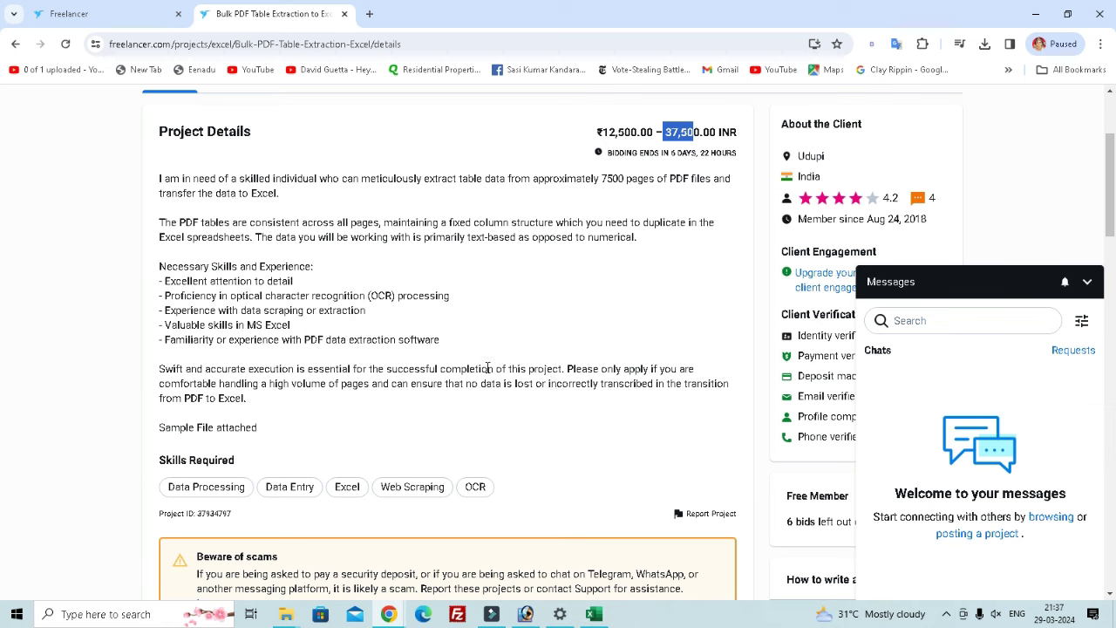
scroll(354, 351, "down", 4)
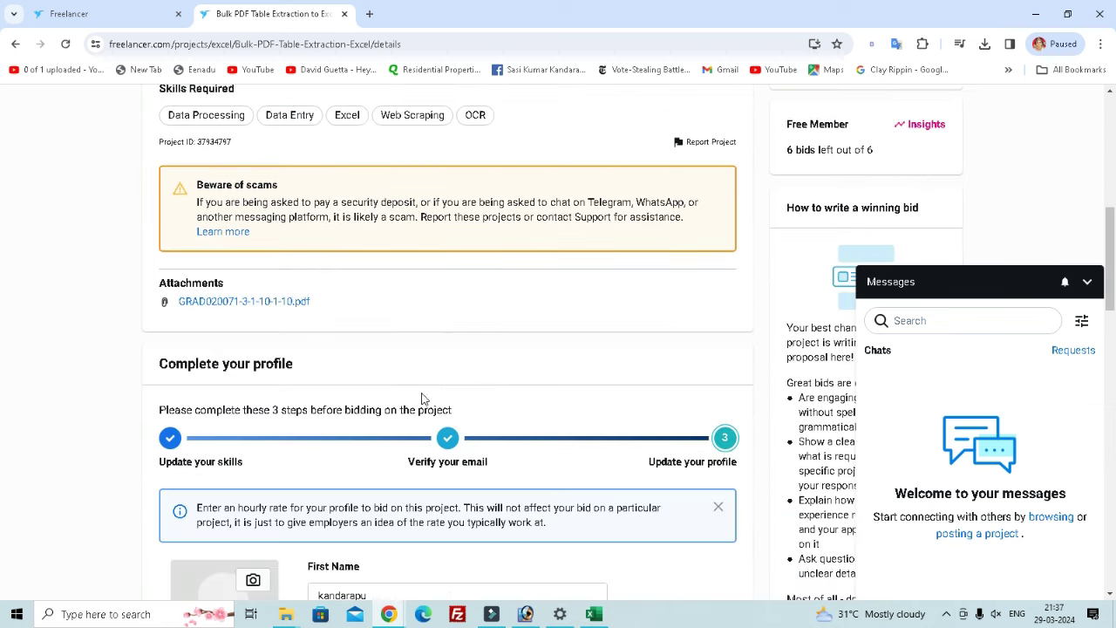
left_click(220, 301)
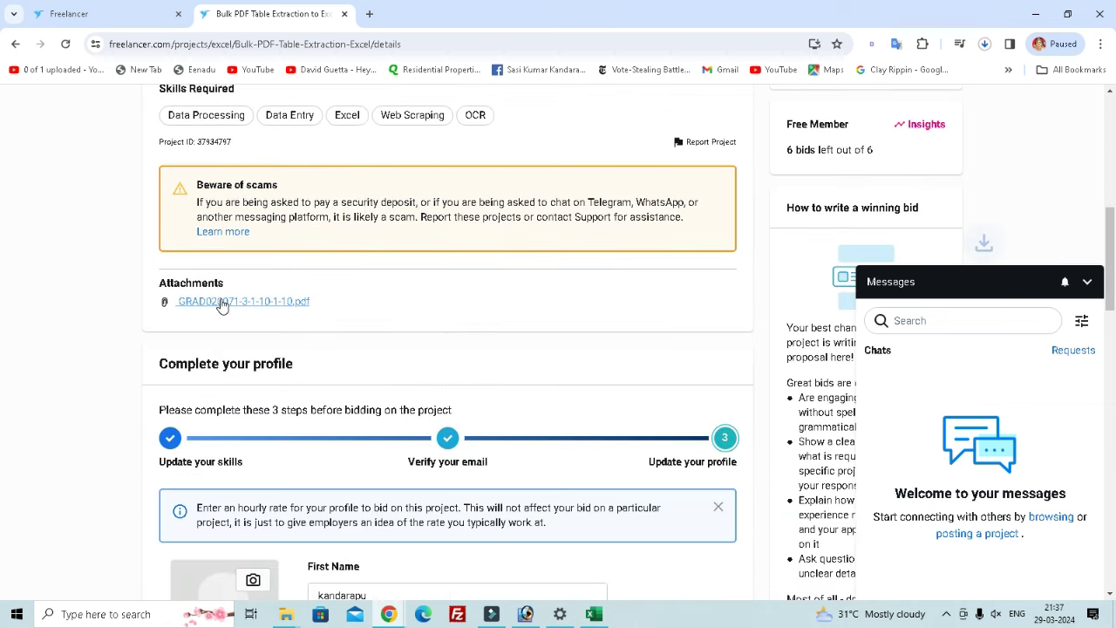
left_click(988, 46)
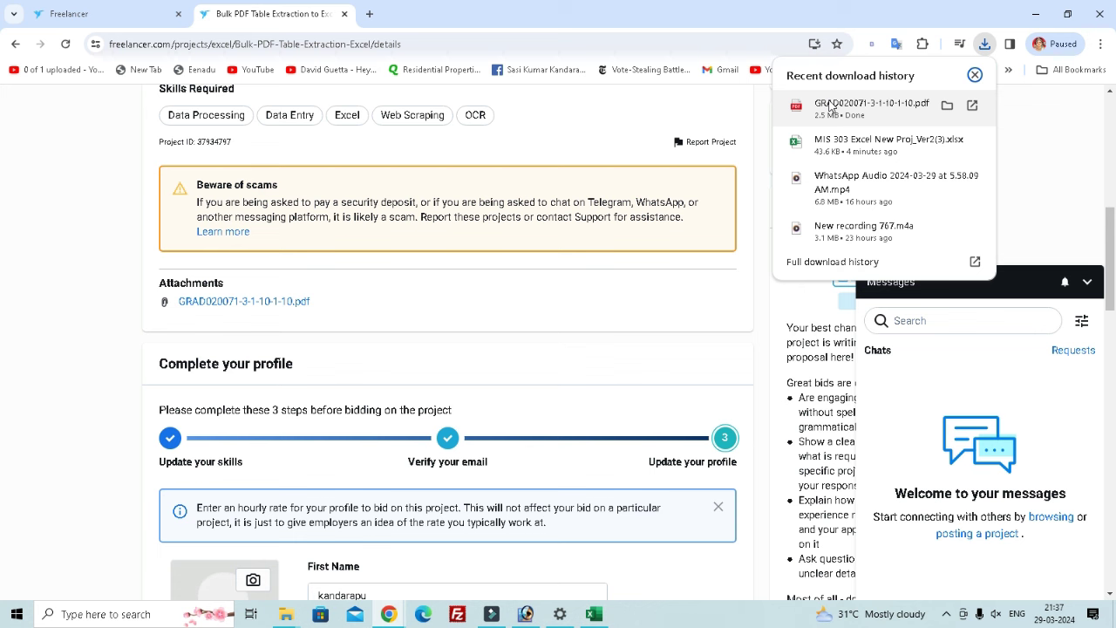
left_click(852, 110)
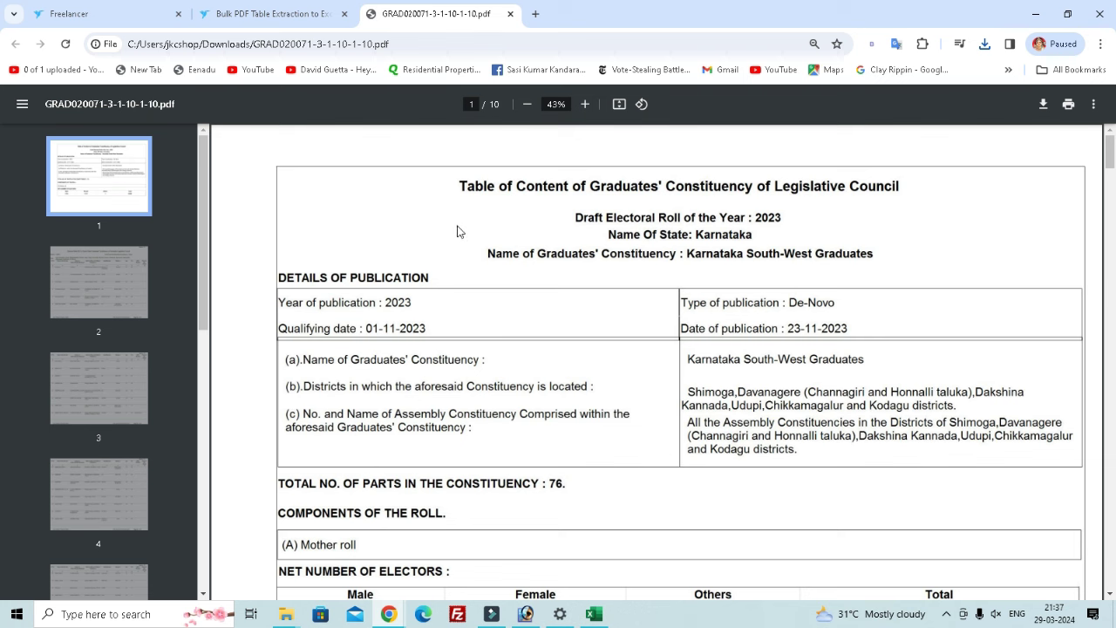
scroll(763, 257, "down", 5)
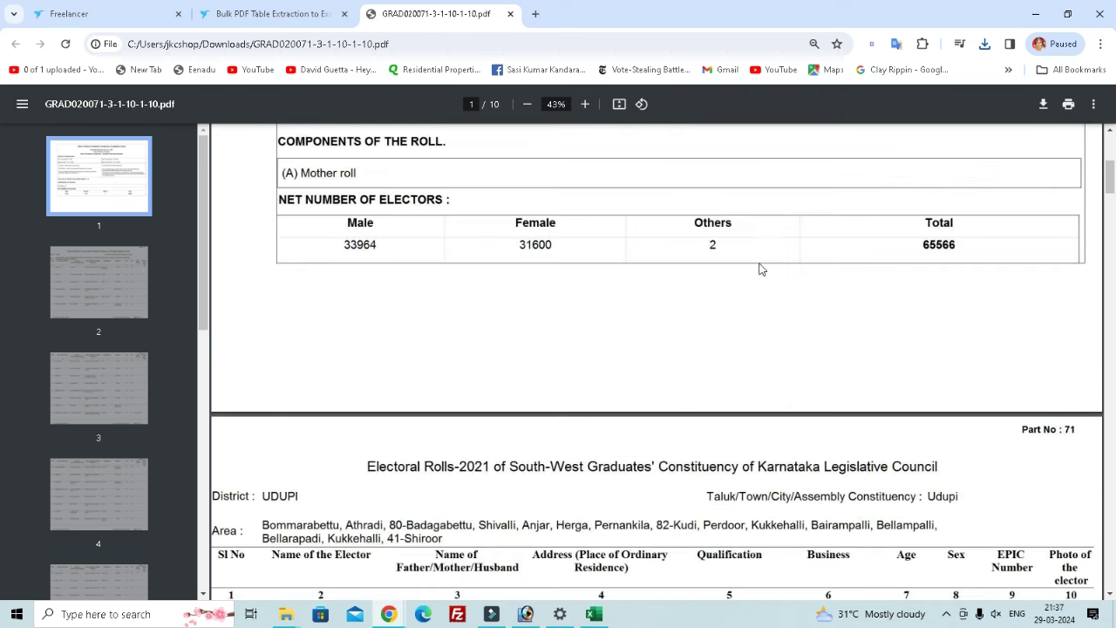
scroll(809, 270, "down", 5)
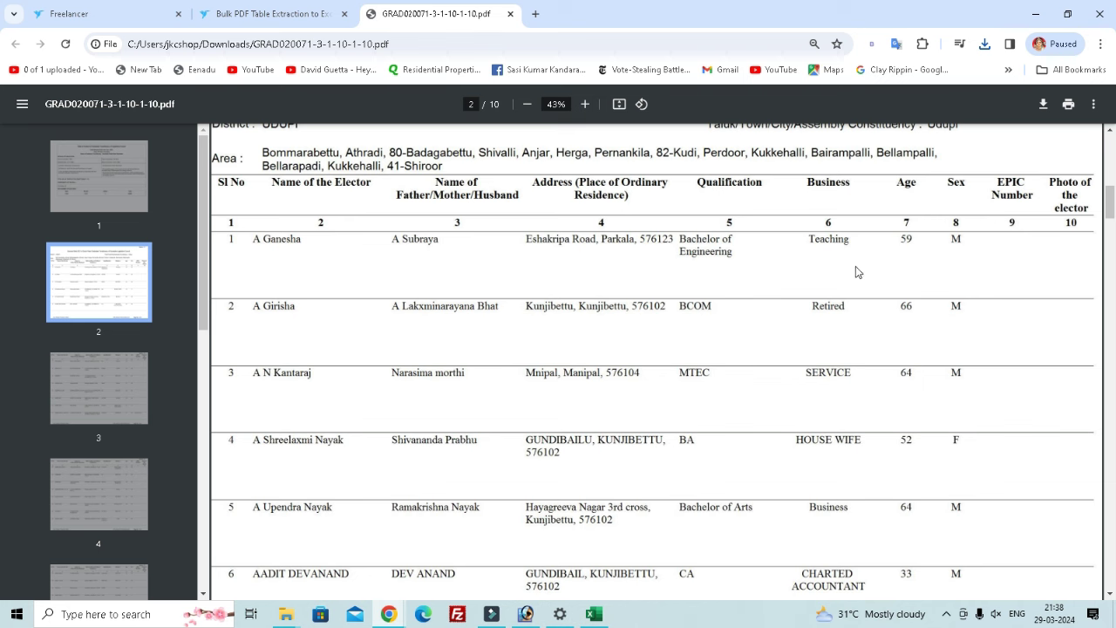
scroll(879, 282, "down", 17)
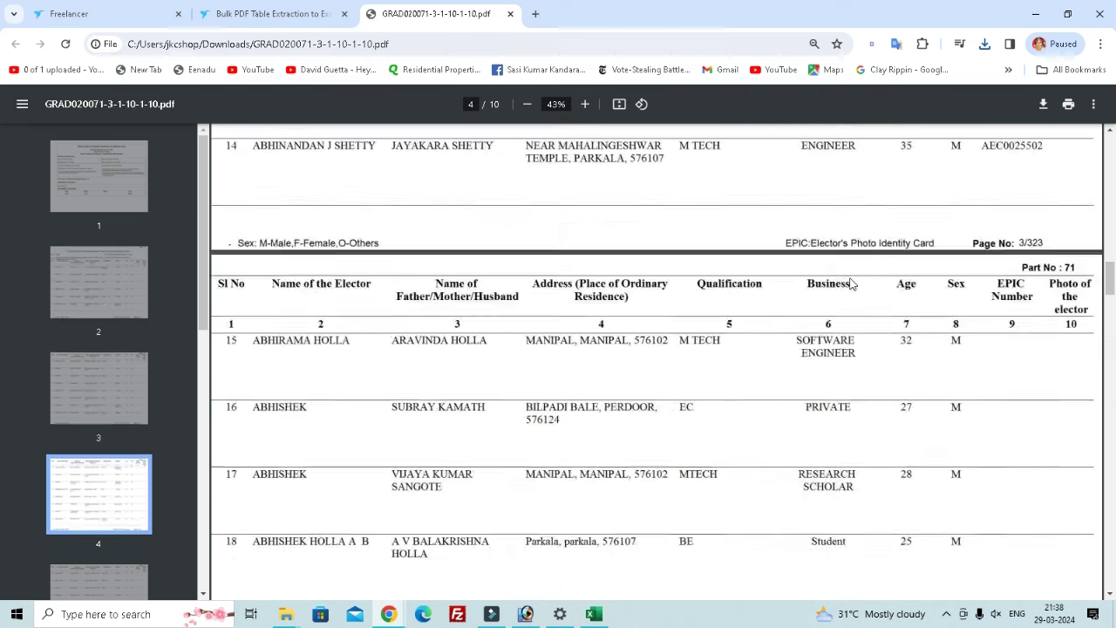
Return to the Bulk PDF Table Extraction project page and browse the Recent Projects list for other data entry and Excel jobs
left_click(222, 6)
scroll(292, 281, "up", 4)
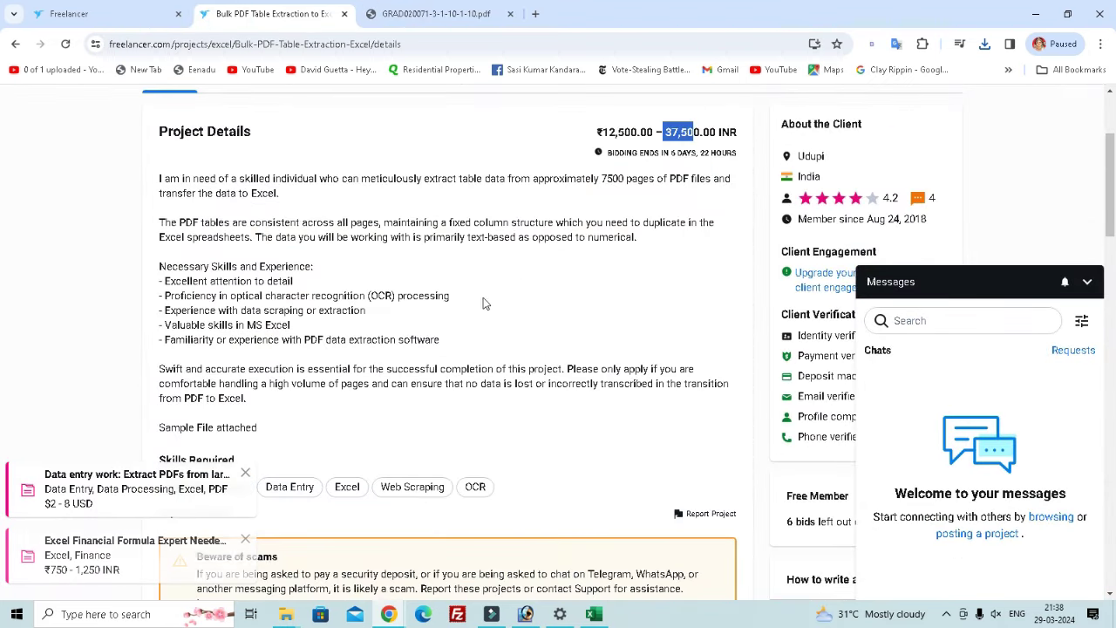
scroll(483, 302, "up", 2)
left_click(697, 163)
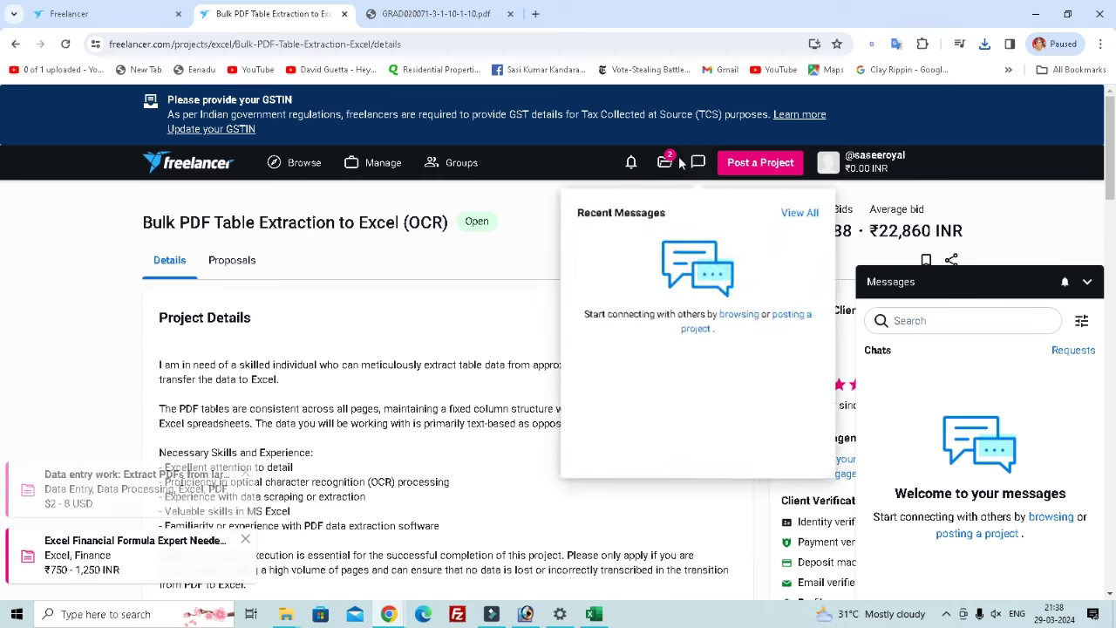
left_click(666, 163)
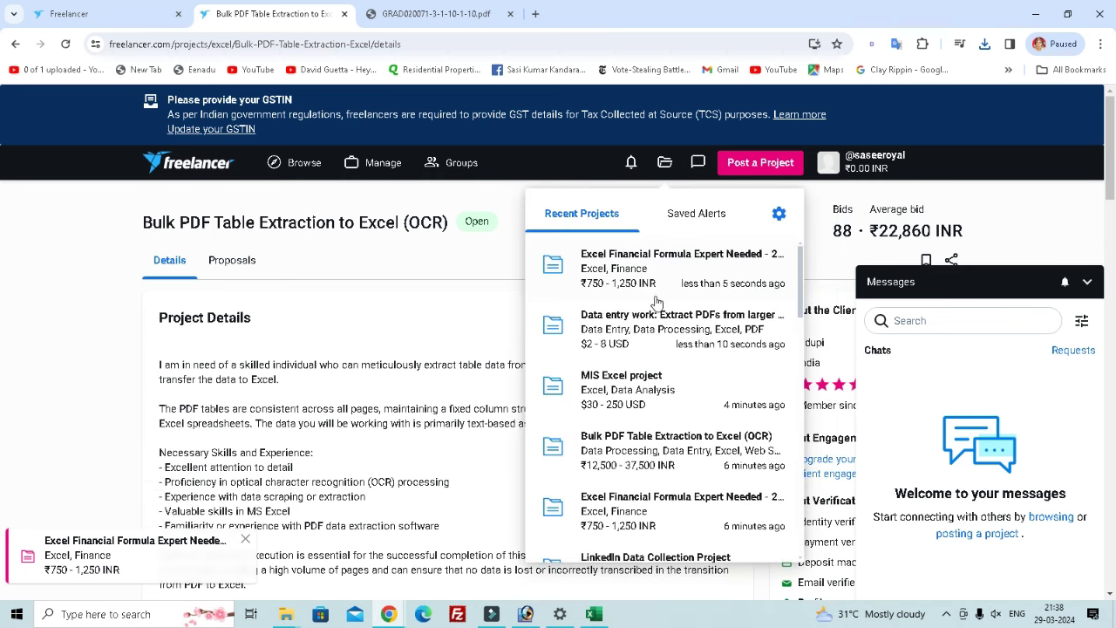
scroll(663, 451, "down", 2)
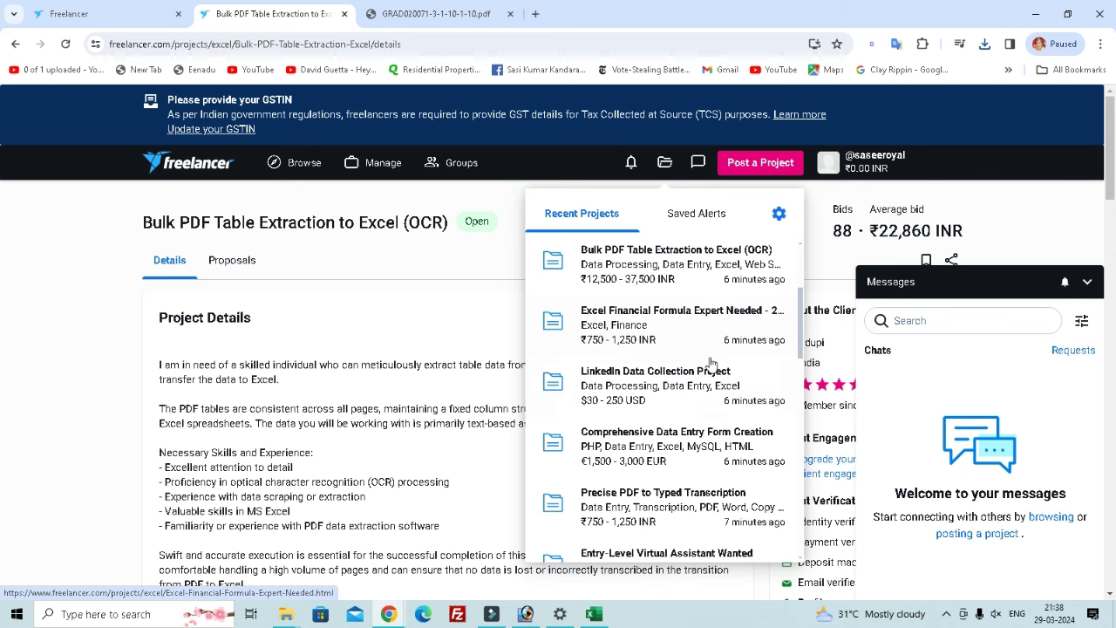
scroll(677, 401, "down", 2)
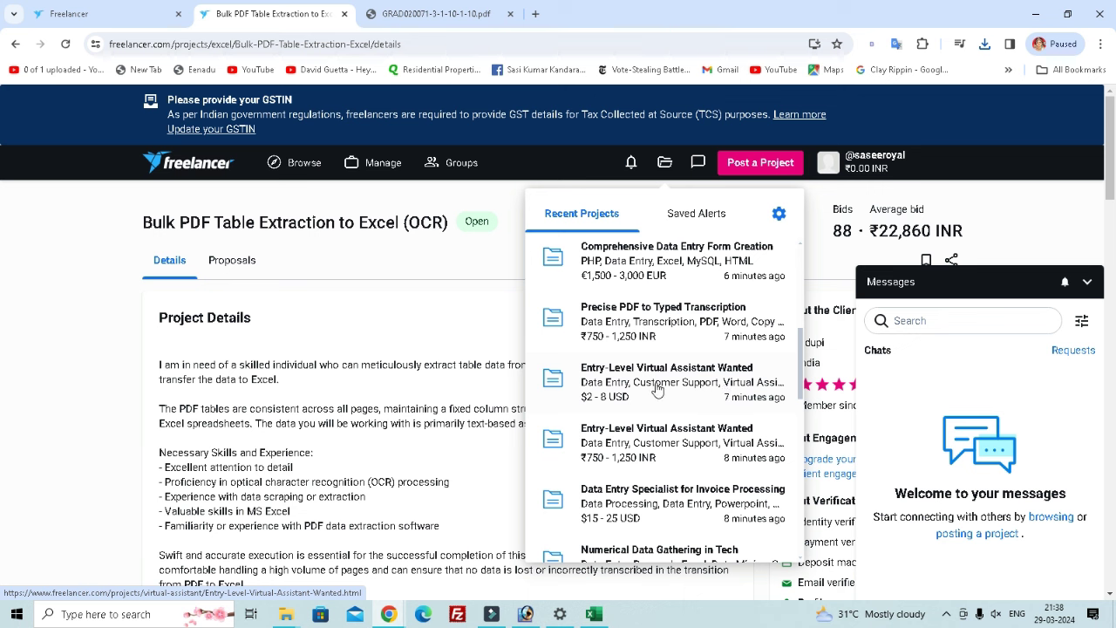
scroll(657, 392, "down", 2)
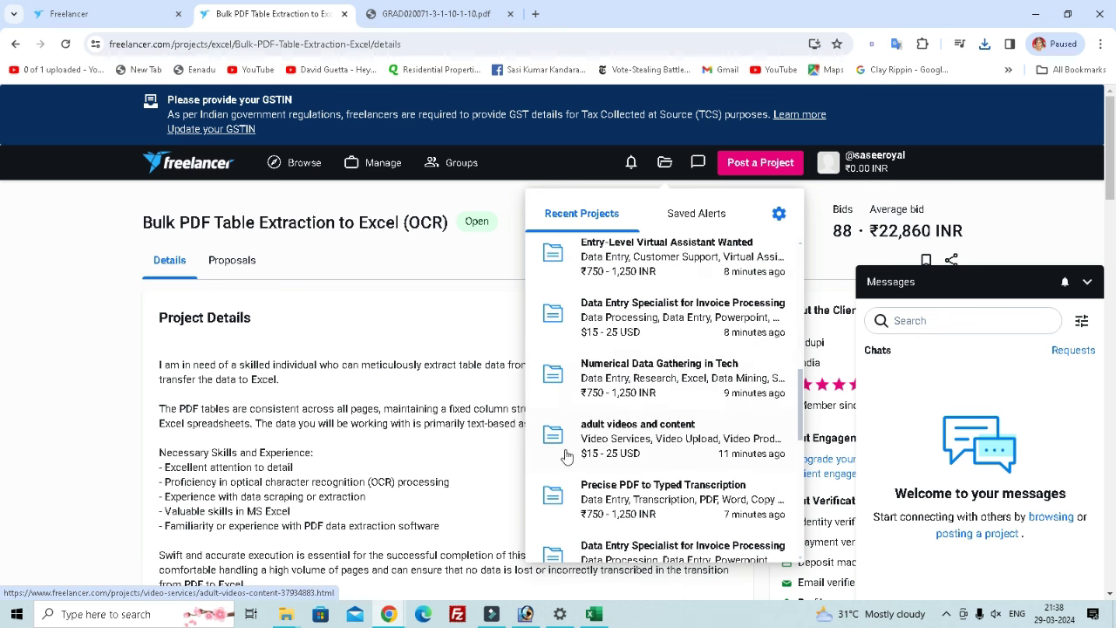
scroll(632, 445, "down", 2)
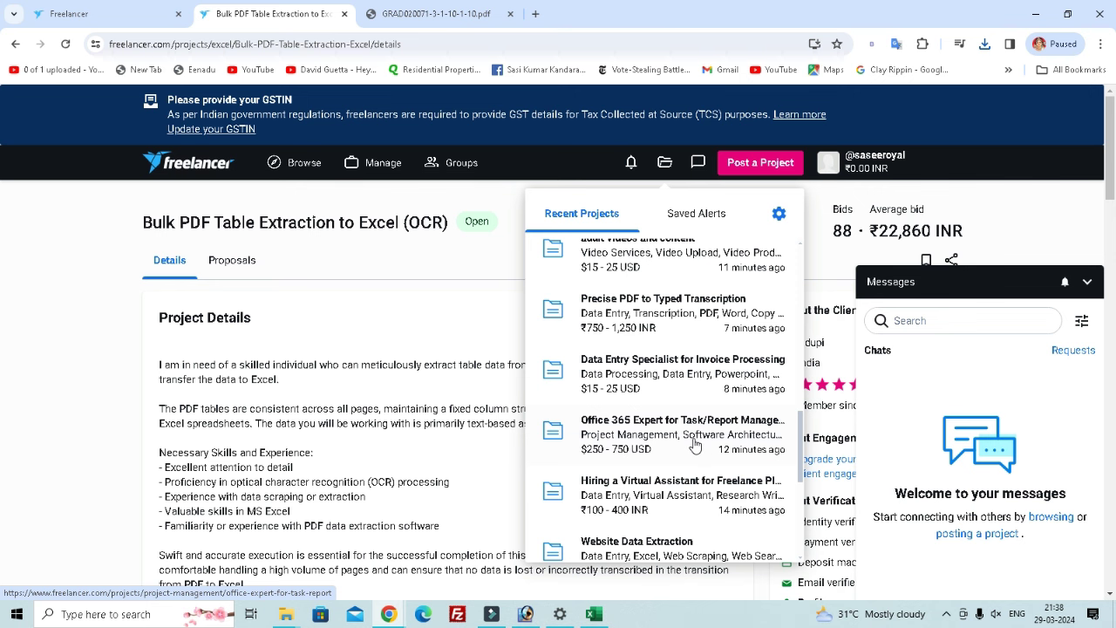
scroll(672, 438, "down", 4)
scroll(655, 438, "down", 1)
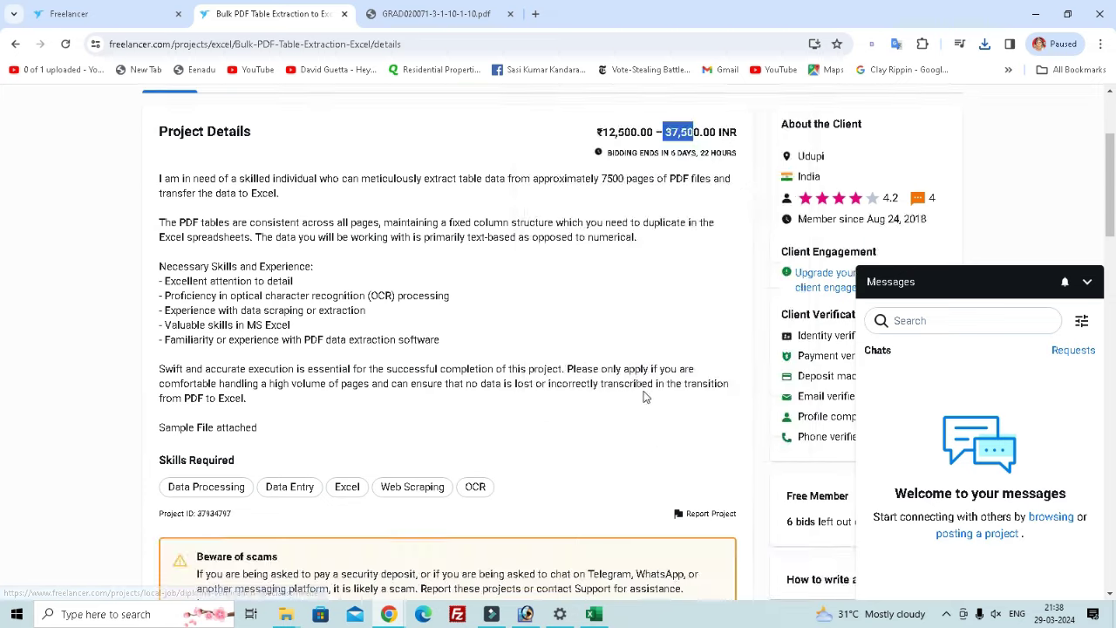
Review the Bulk PDF Table Extraction project's description, required skills, attachment and profile-completion steps
scroll(643, 394, "up", 1)
scroll(445, 365, "down", 4)
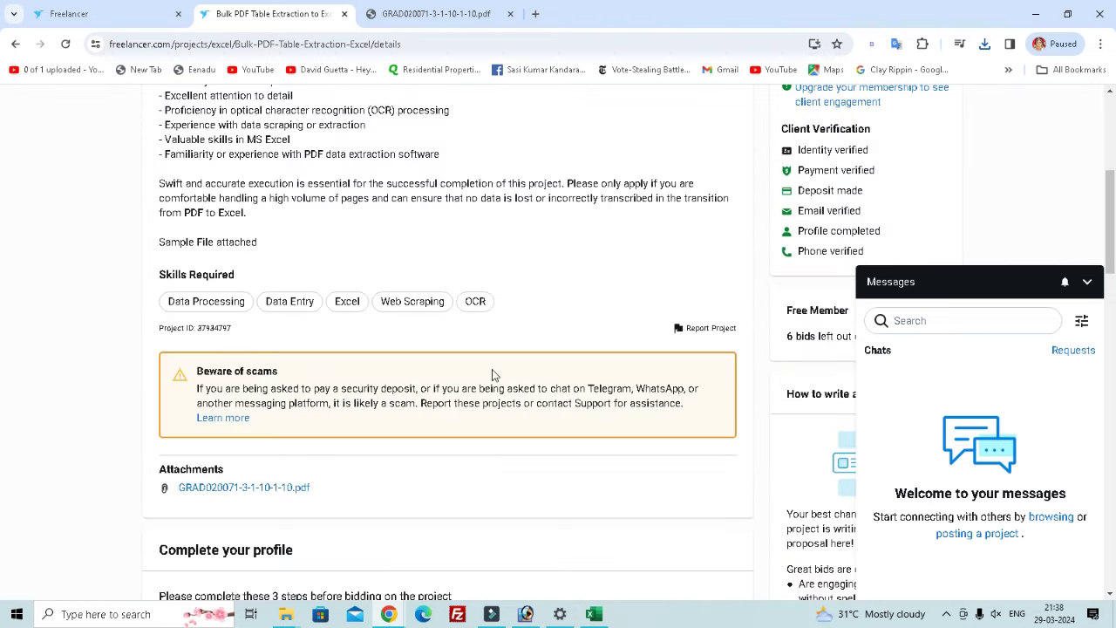
scroll(602, 366, "down", 2)
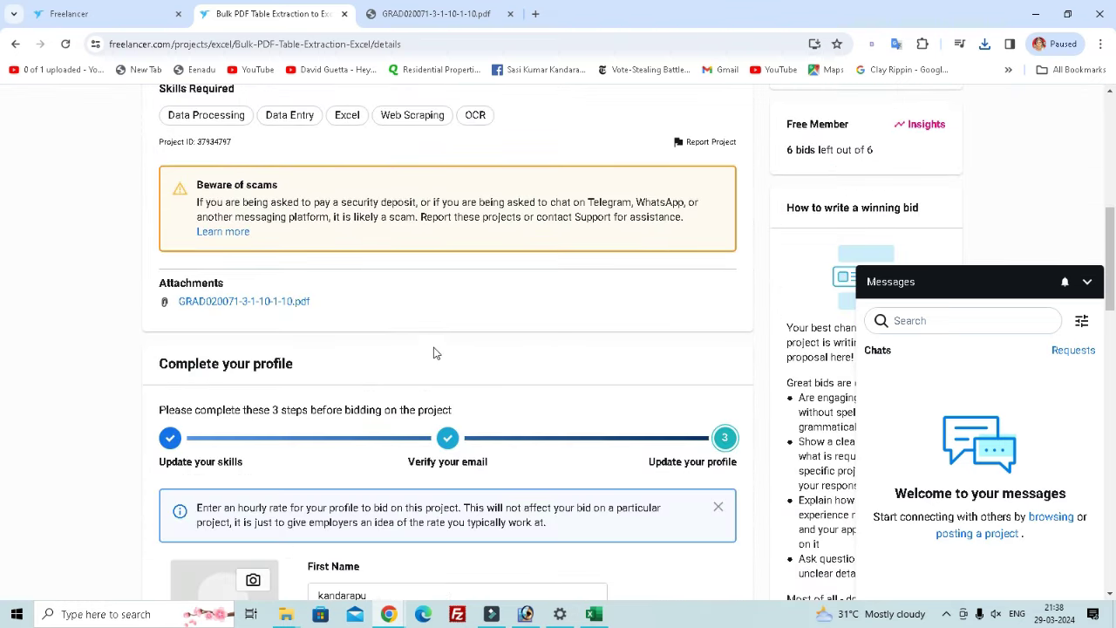
scroll(436, 352, "down", 2)
scroll(475, 353, "down", 2)
scroll(610, 348, "up", 8)
scroll(723, 332, "down", 4)
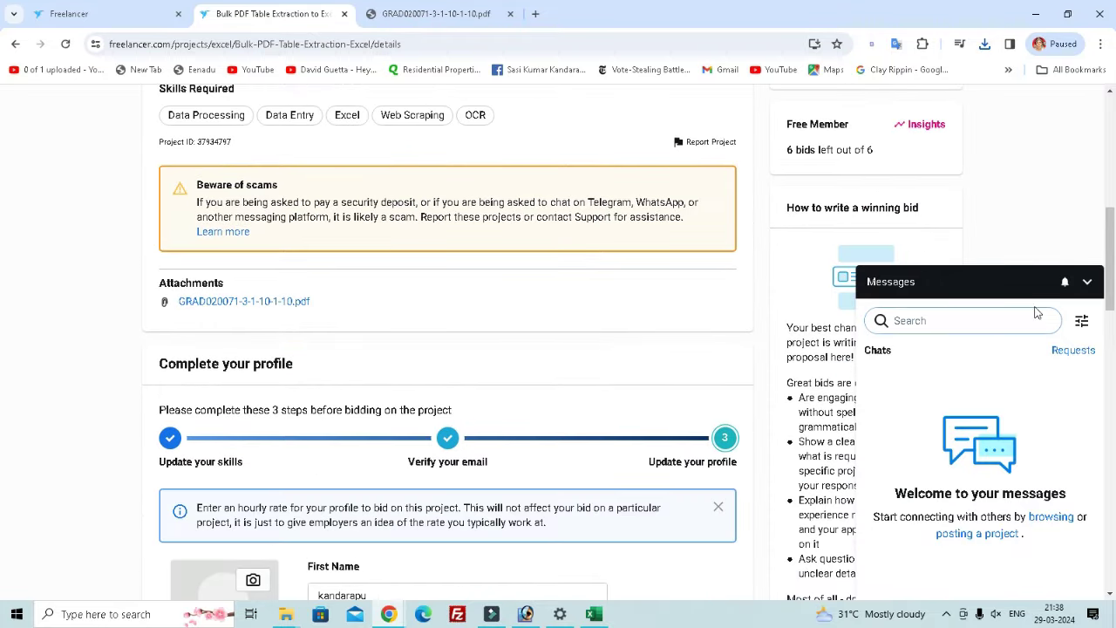
Collapse the Messages chat and check the profile-completion form and project details for what bidding requires
left_click(1087, 281)
scroll(940, 311, "down", 4)
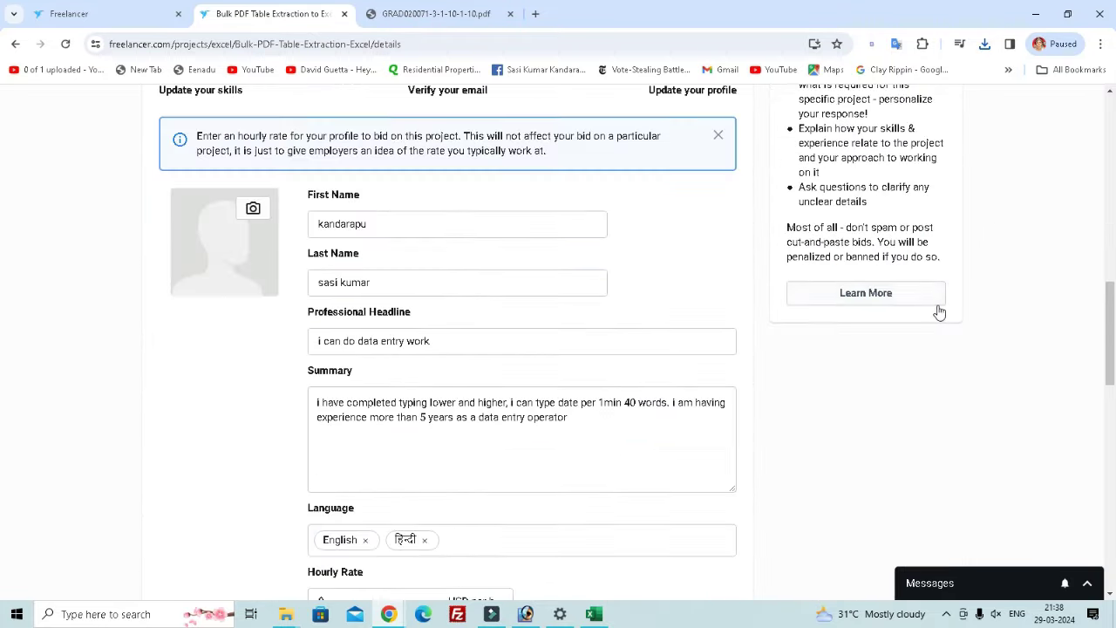
scroll(505, 326, "down", 2)
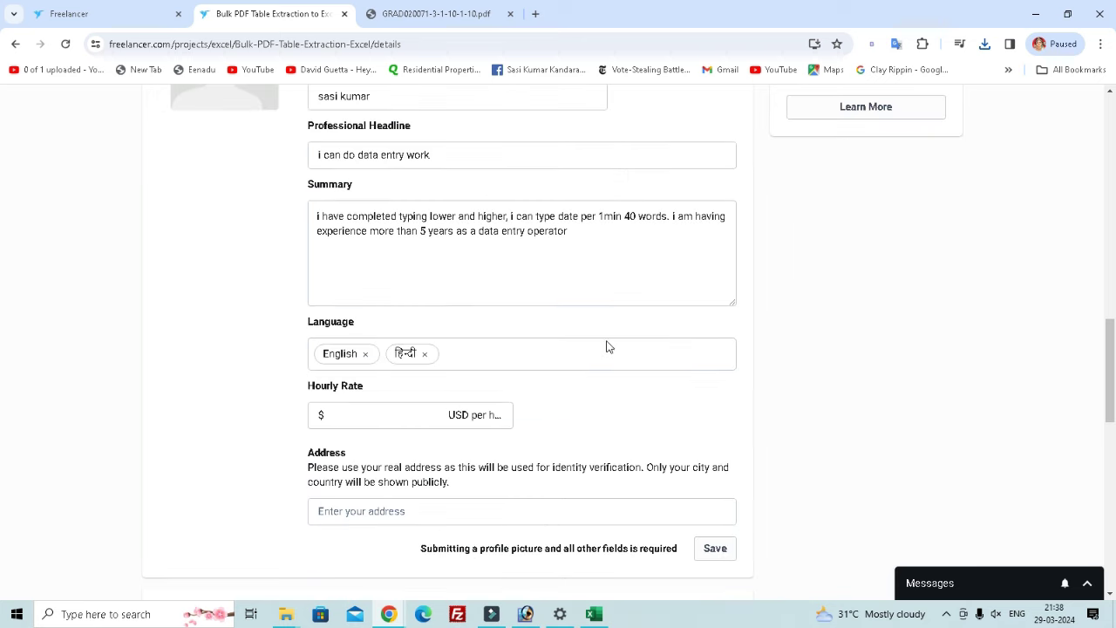
scroll(548, 463, "up", 6)
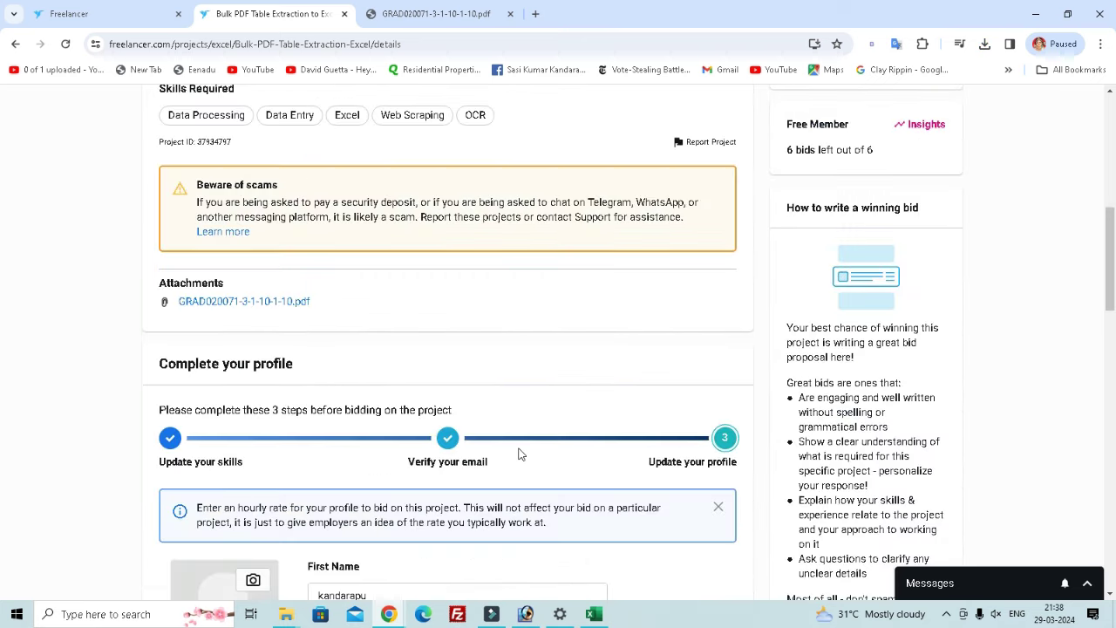
scroll(520, 455, "up", 3)
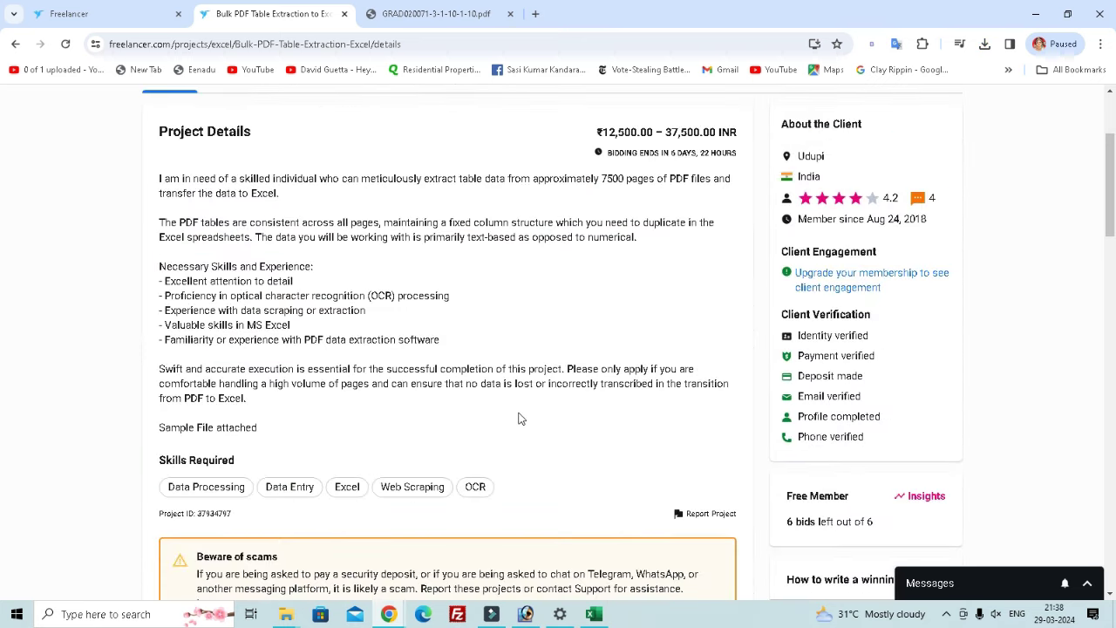
scroll(520, 419, "up", 2)
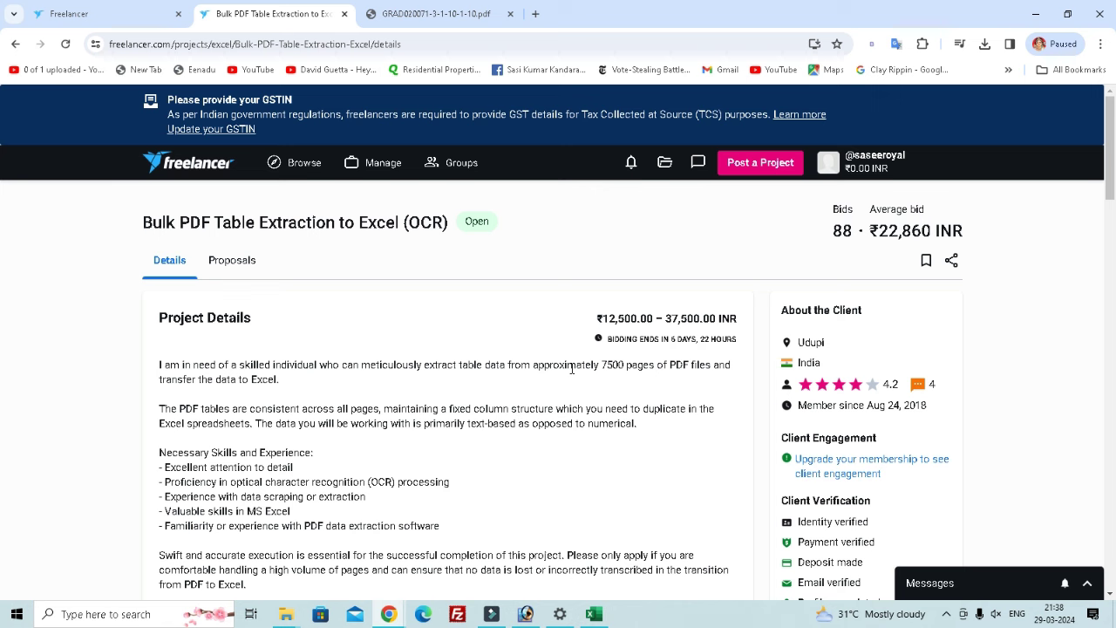
Open the proposals for the Bulk PDF Table Extraction project and compare the competing freelancers' bid amounts and delivery times
left_click(244, 269)
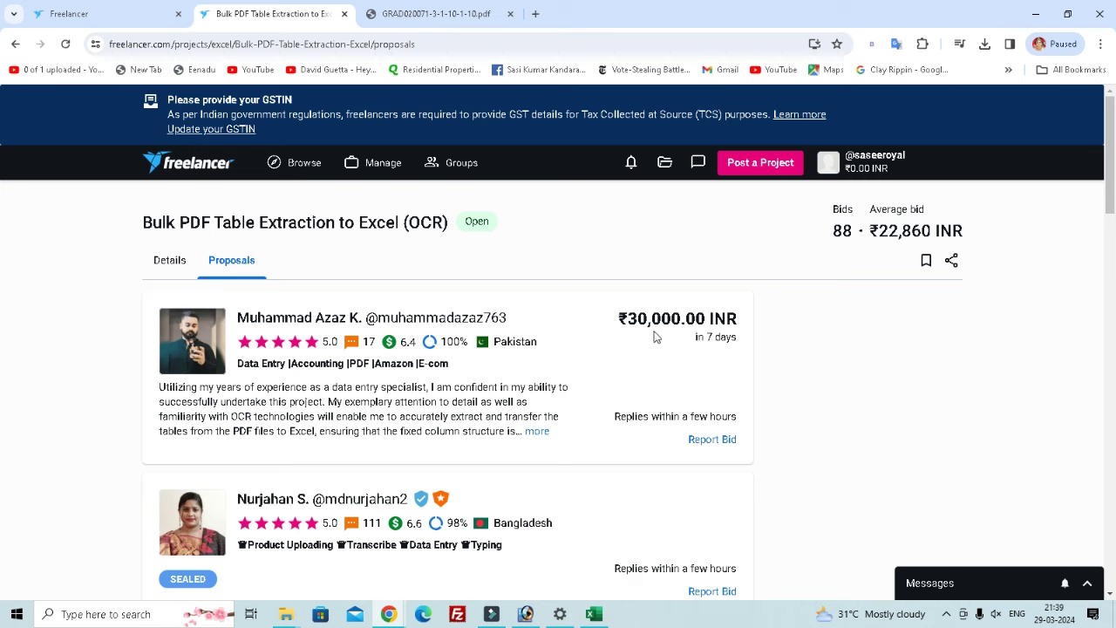
scroll(682, 322, "down", 2)
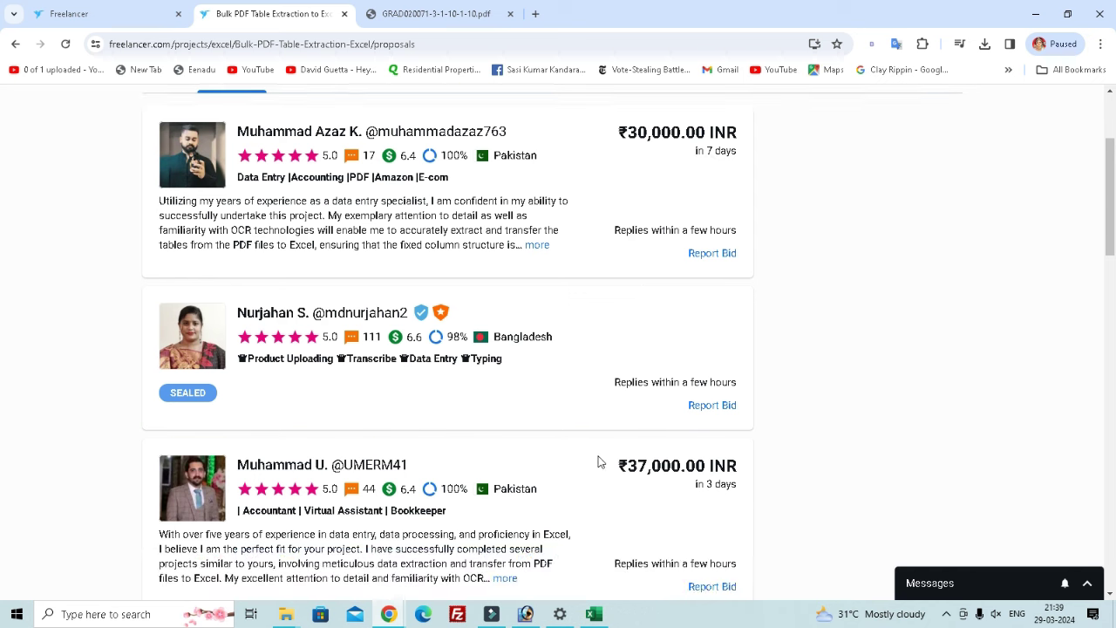
scroll(561, 412, "down", 2)
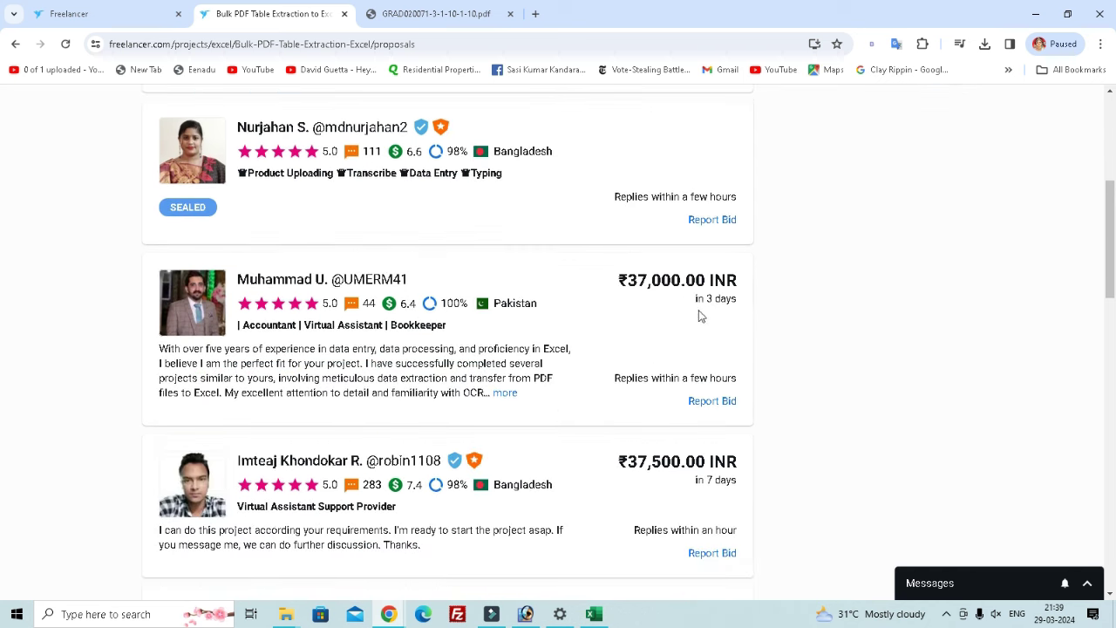
left_click_drag(628, 281, 681, 286)
scroll(684, 305, "down", 2)
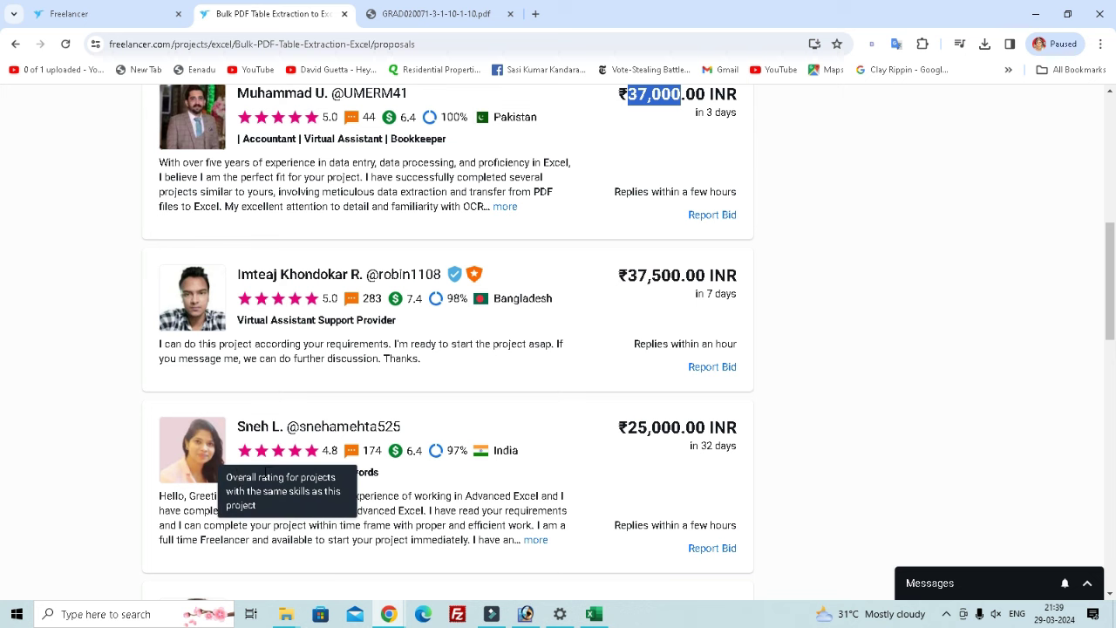
Compare further competing freelancers' ratings, bid amounts and delivery times among the Bulk PDF Table Extraction proposals
scroll(650, 450, "down", 2)
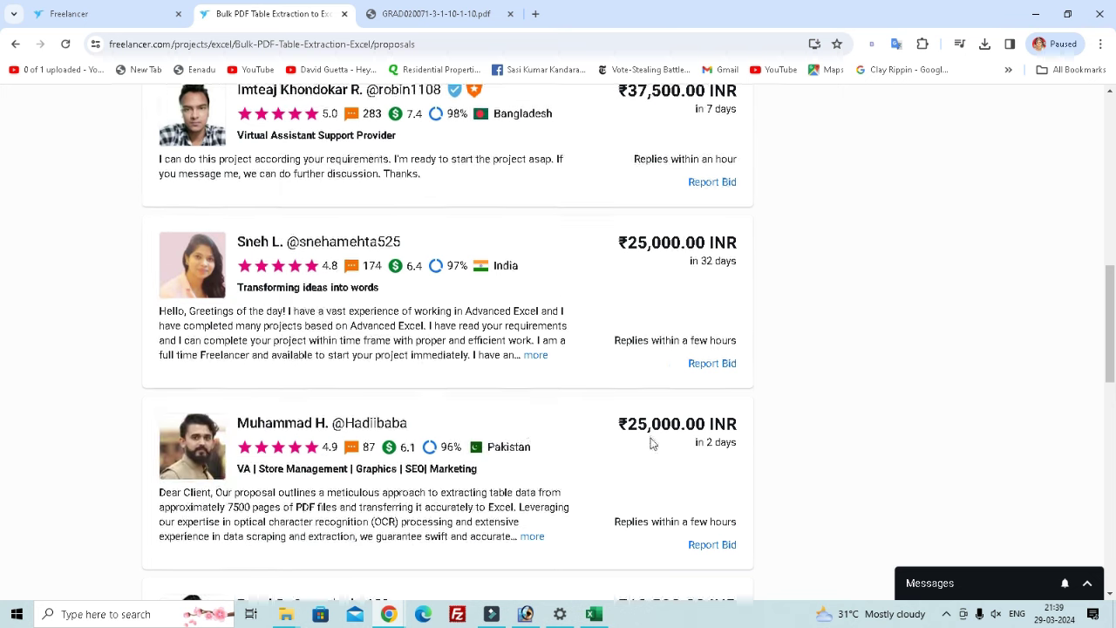
scroll(531, 444, "down", 4)
scroll(531, 448, "down", 2)
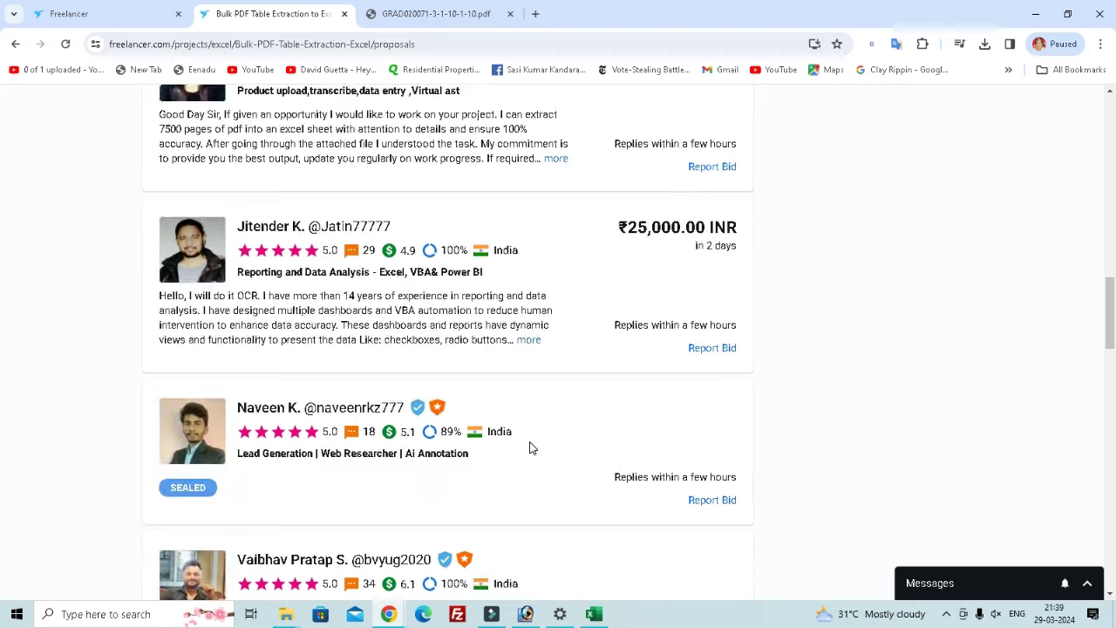
scroll(531, 447, "down", 10)
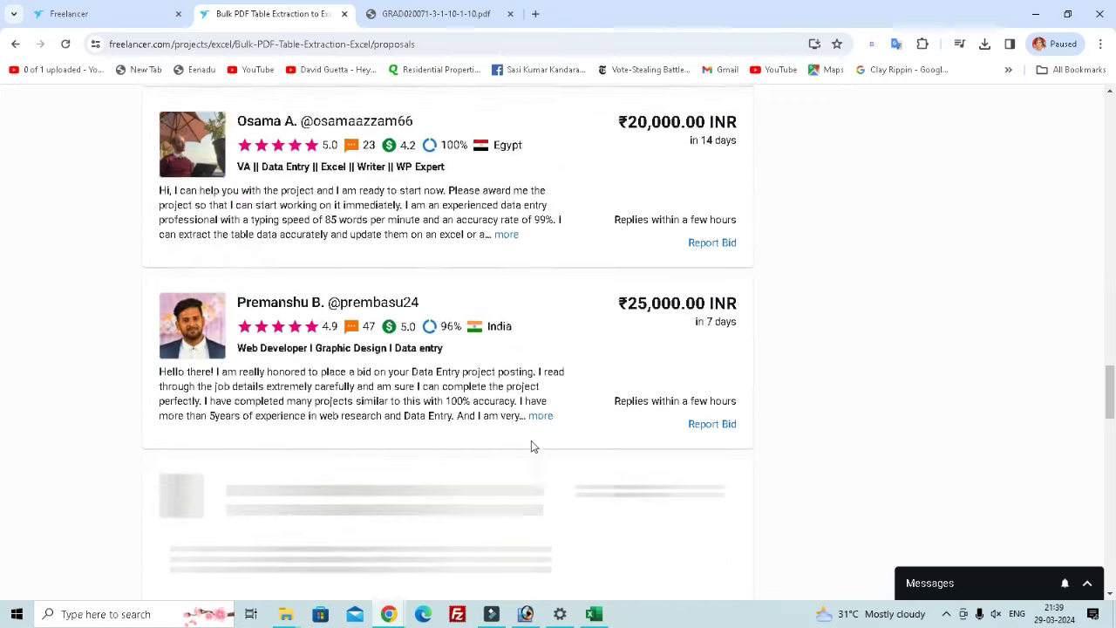
scroll(531, 446, "up", 15)
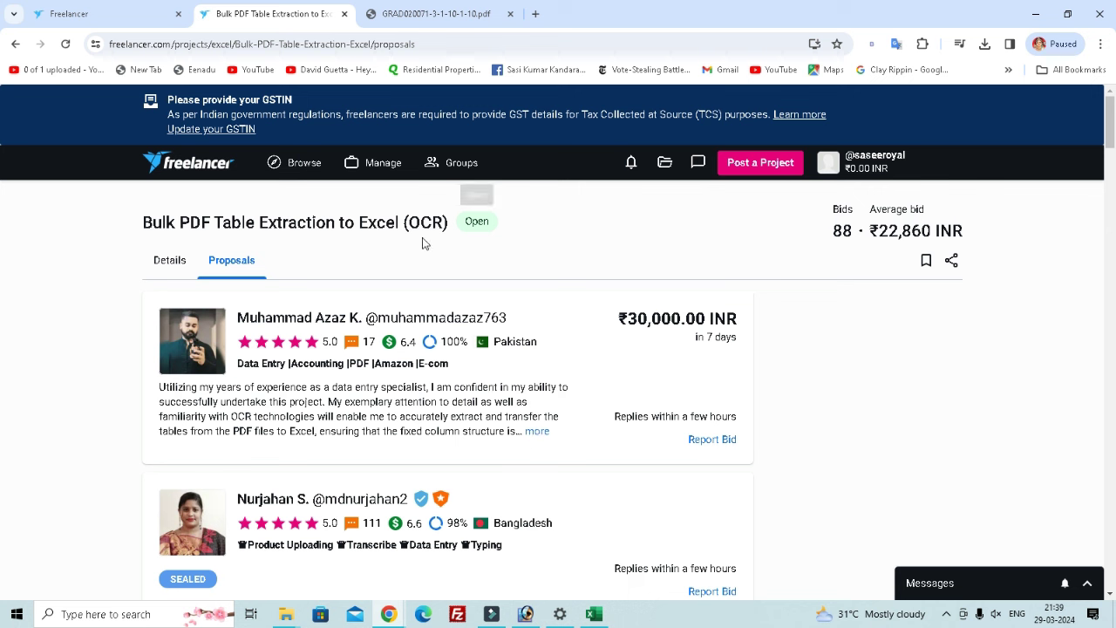
Open the LinkedIn Data Collection Project from the Recent Projects list
left_click(664, 162)
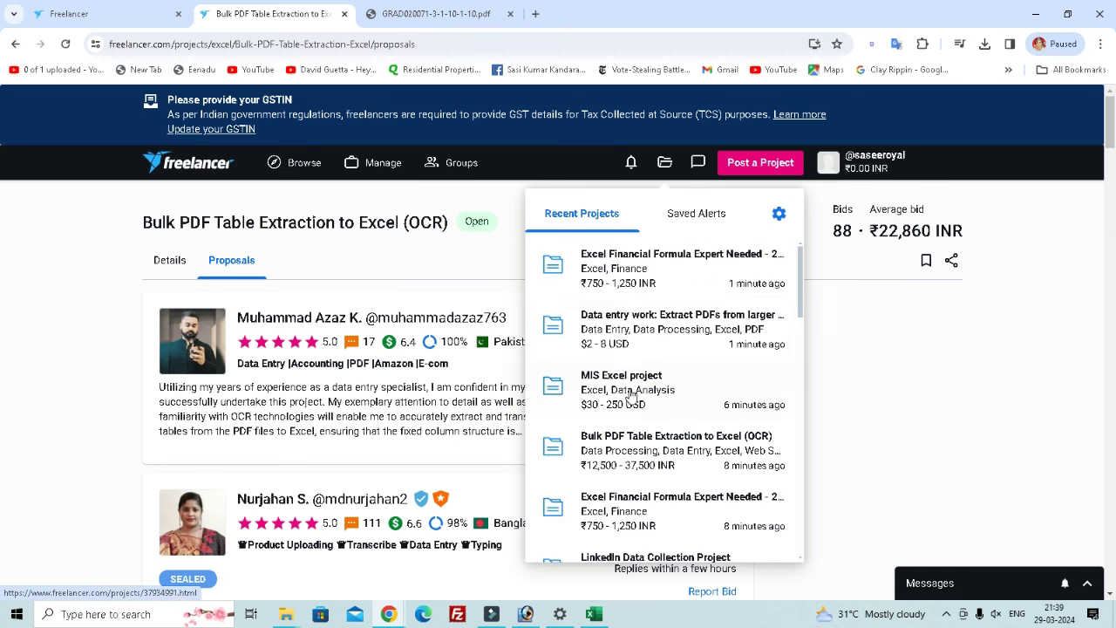
scroll(631, 394, "down", 2)
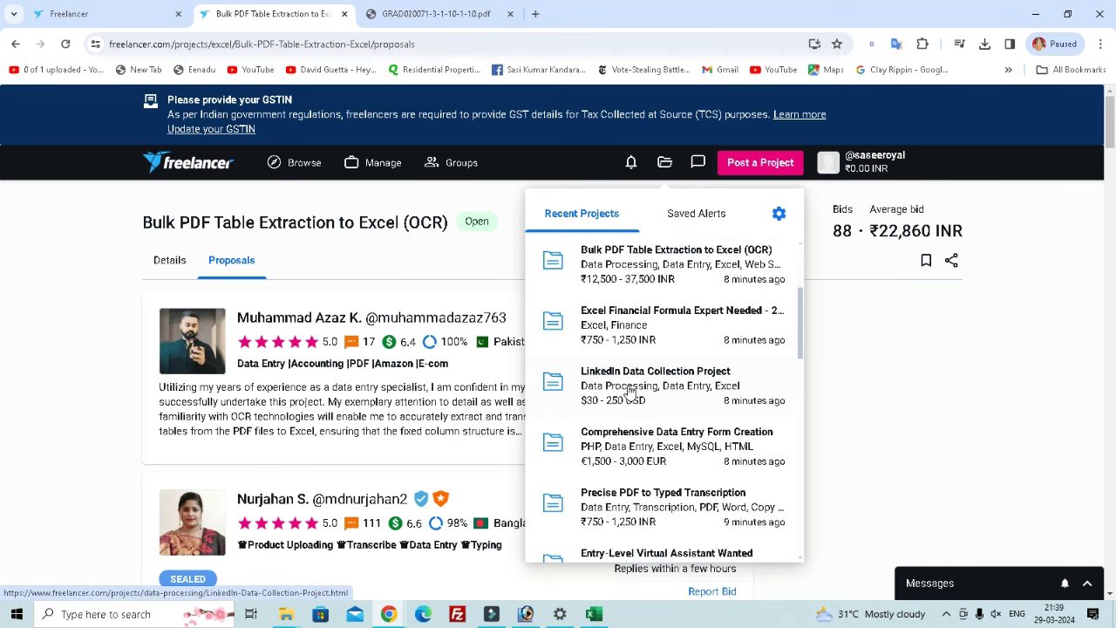
left_click(648, 397)
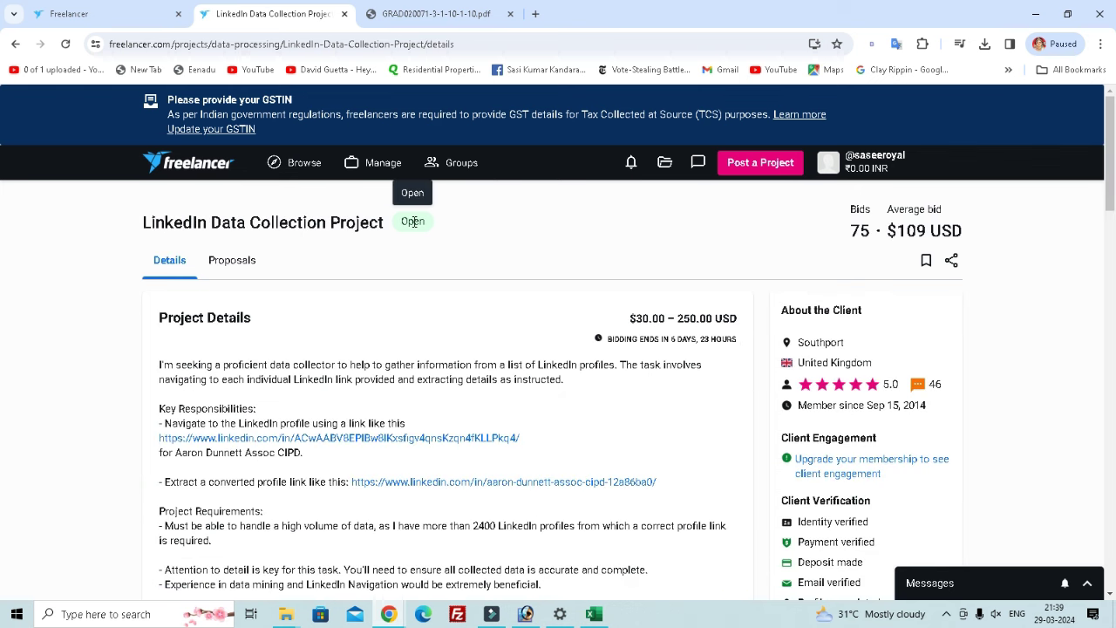
Review the LinkedIn Data Collection Project's description, requirements, required skills, scam advice and profile-completion form
scroll(573, 329, "down", 2)
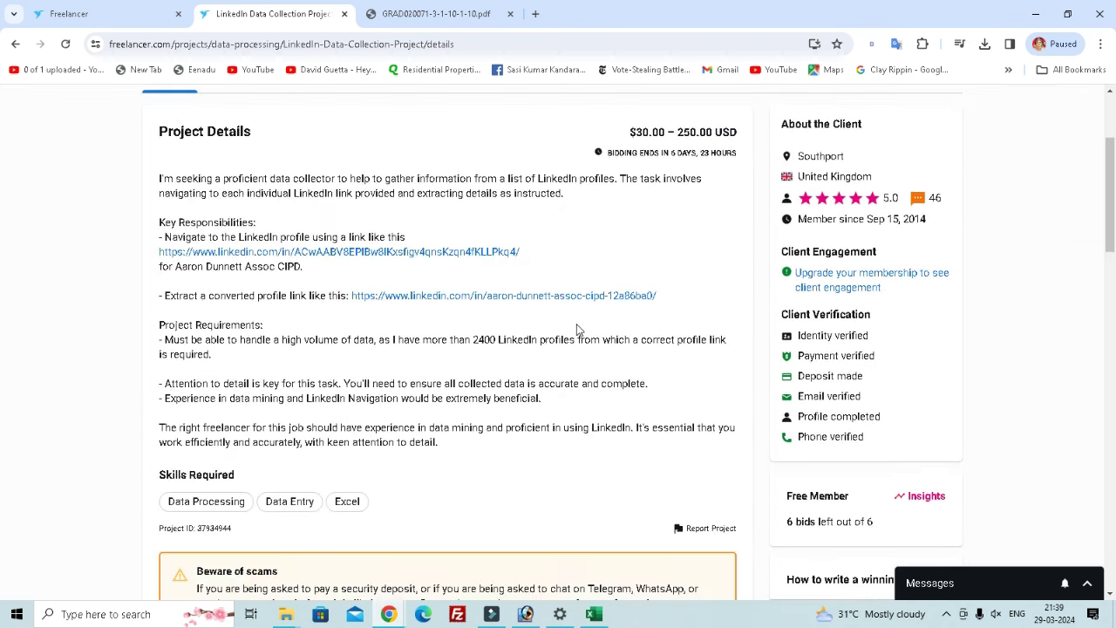
scroll(573, 329, "down", 2)
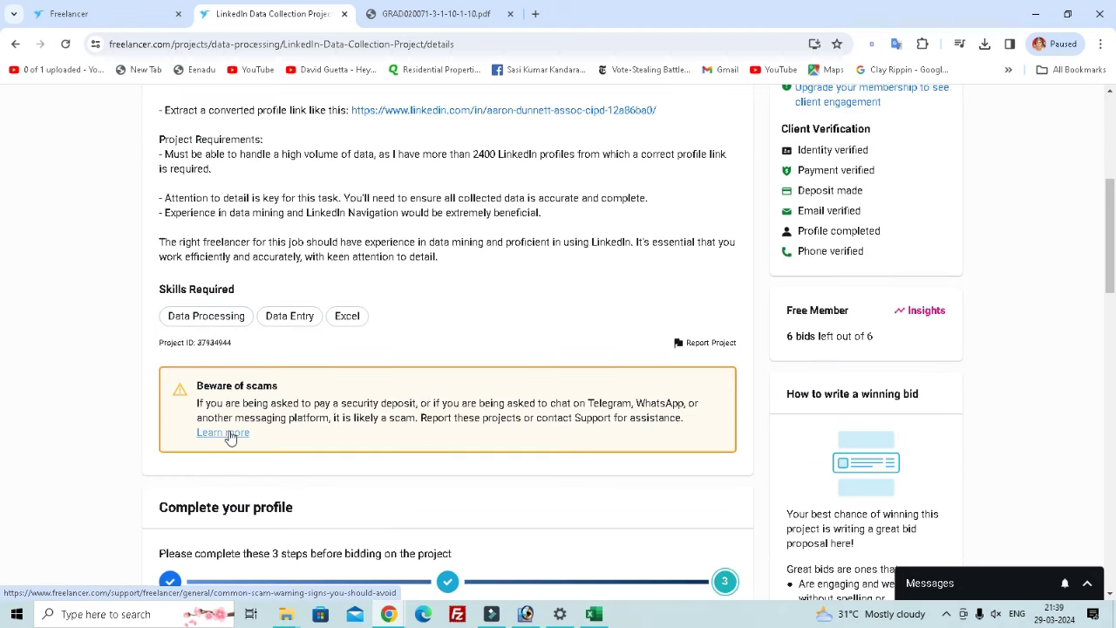
scroll(231, 392, "down", 2)
scroll(261, 335, "down", 2)
scroll(512, 357, "down", 6)
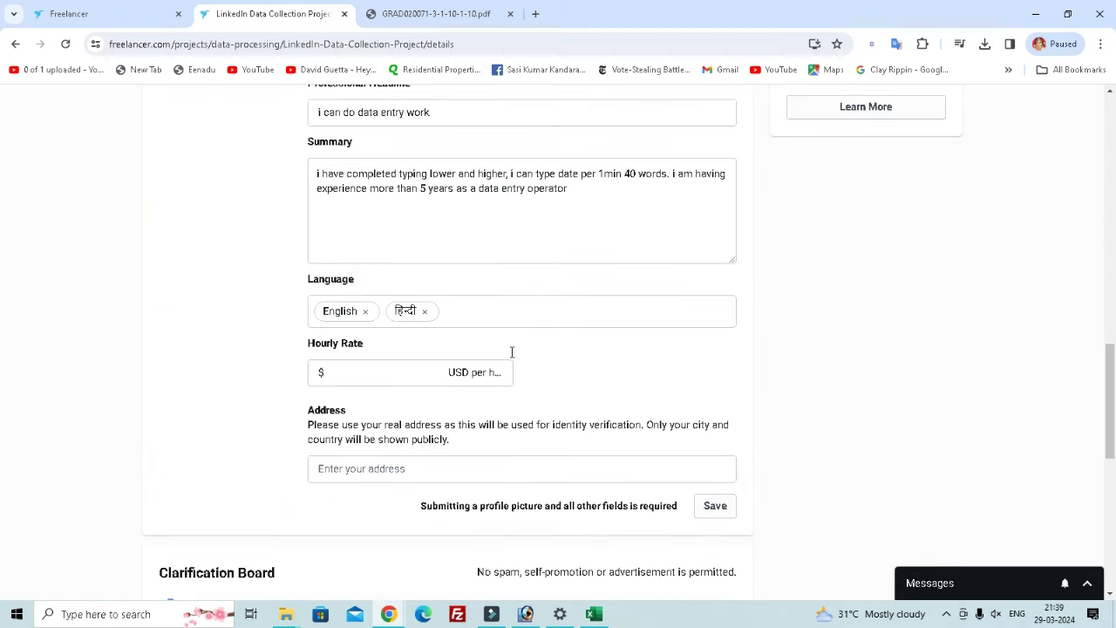
scroll(486, 353, "up", 2)
Set the hourly rate in the profile-completion form to 50 USD per hour
left_click(358, 373)
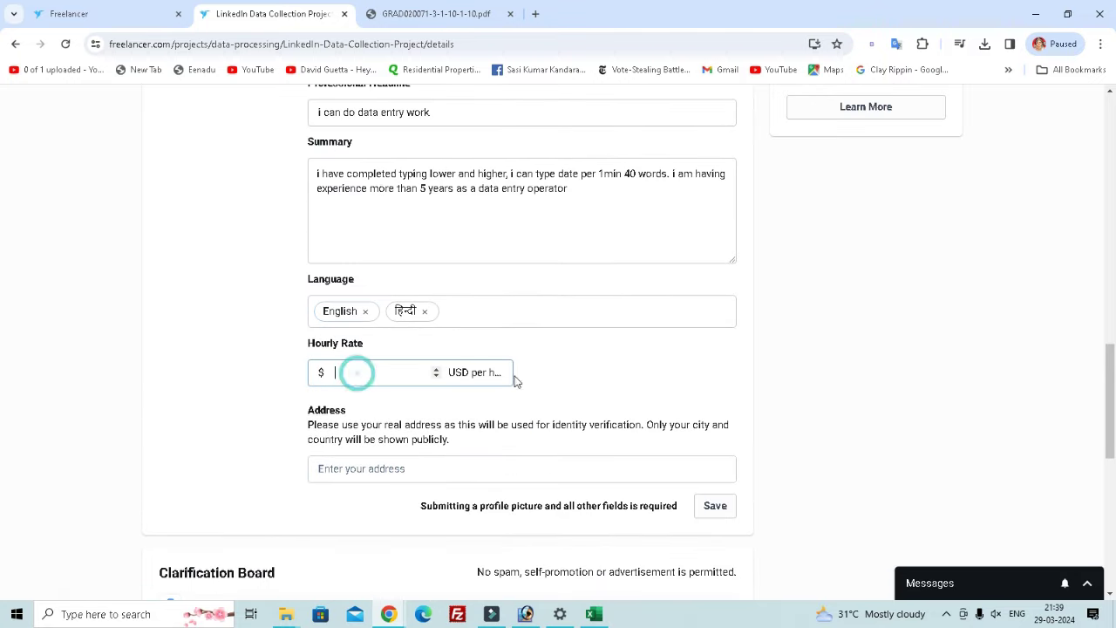
scroll(513, 379, "up", 2)
scroll(373, 325, "up", 2)
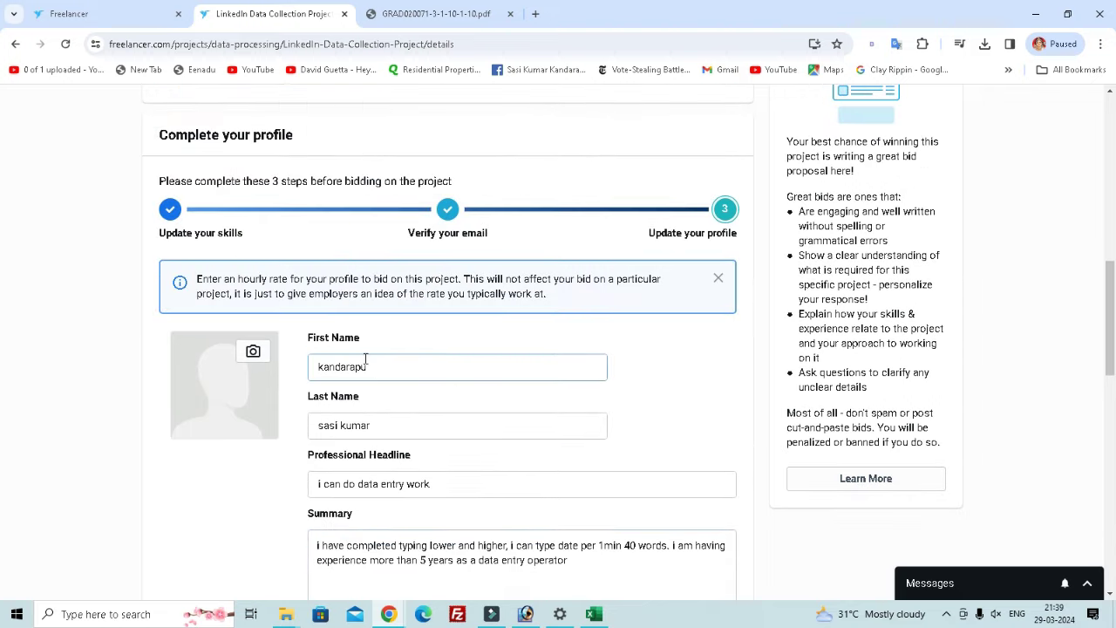
scroll(424, 491, "down", 2)
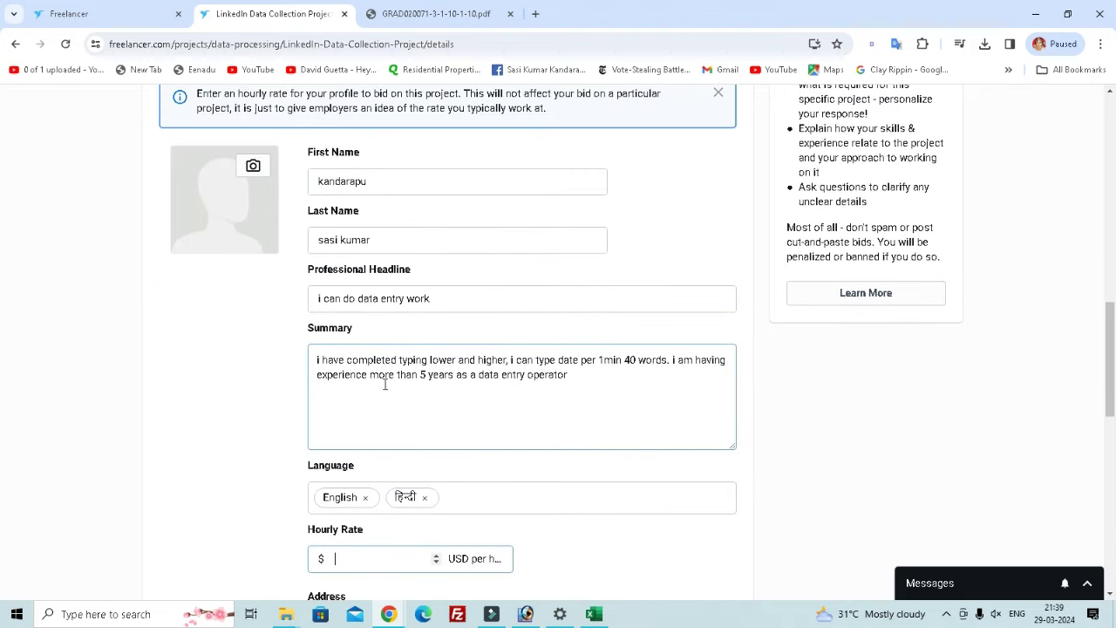
scroll(388, 386, "down", 2)
scroll(573, 371, "up", 10)
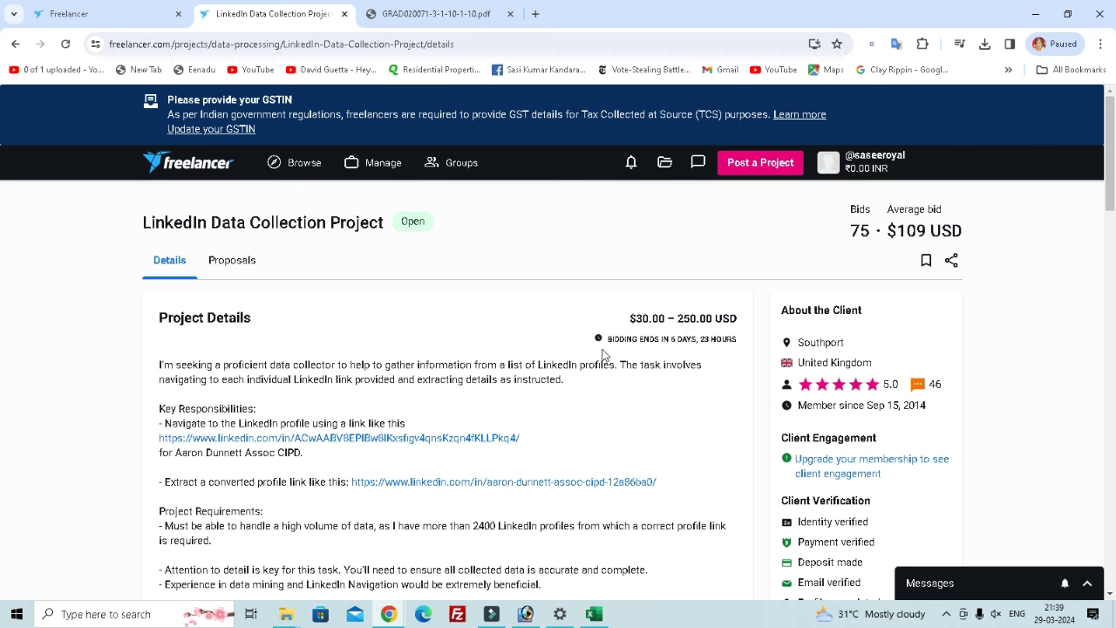
scroll(672, 349, "down", 10)
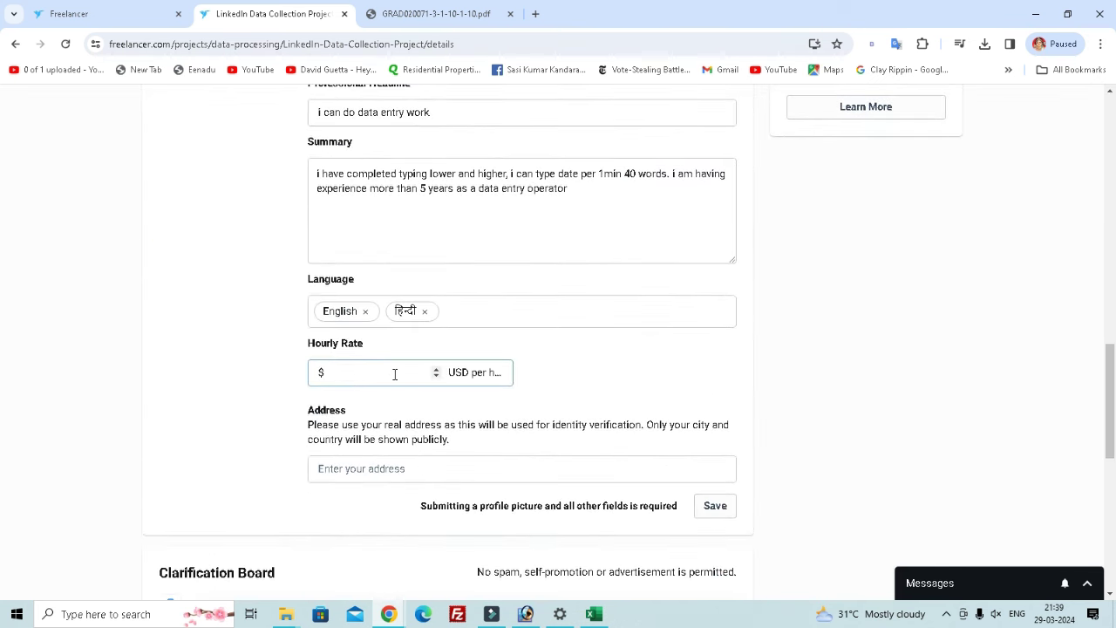
type("50")
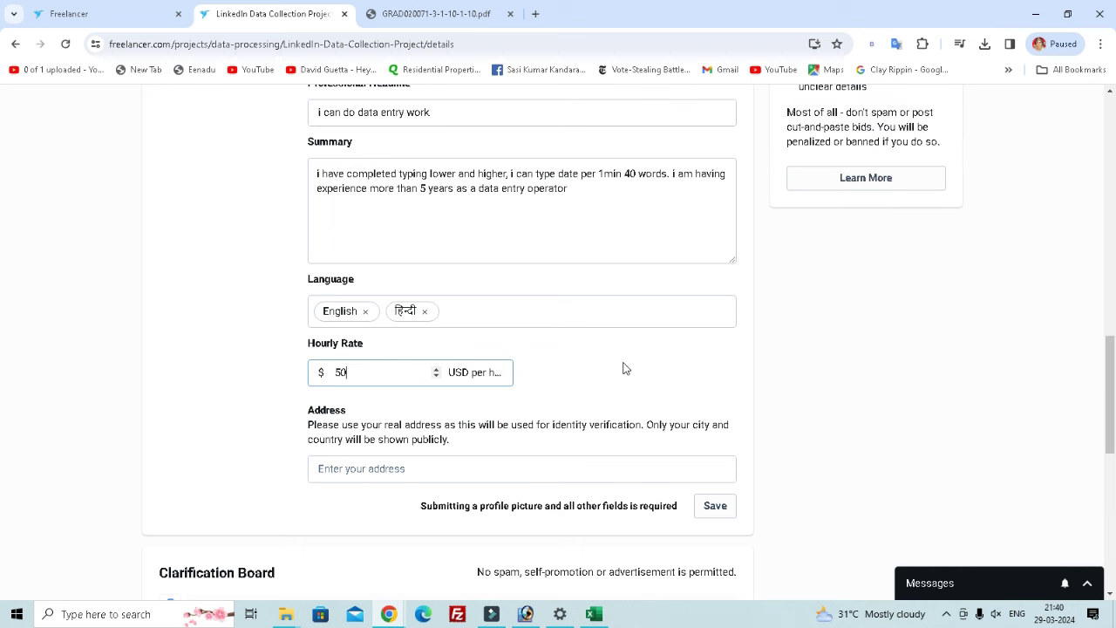
Fill in the profile's address by picking the home city from the suggested locations, and try to save the profile
scroll(388, 419, "down", 2)
left_click(406, 287)
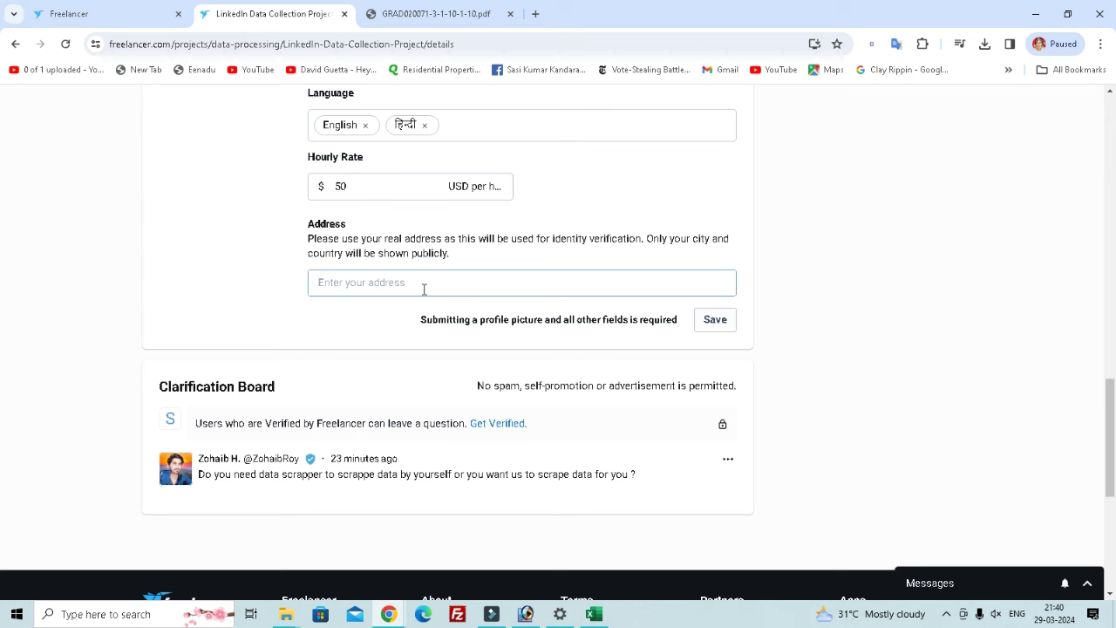
type("nea")
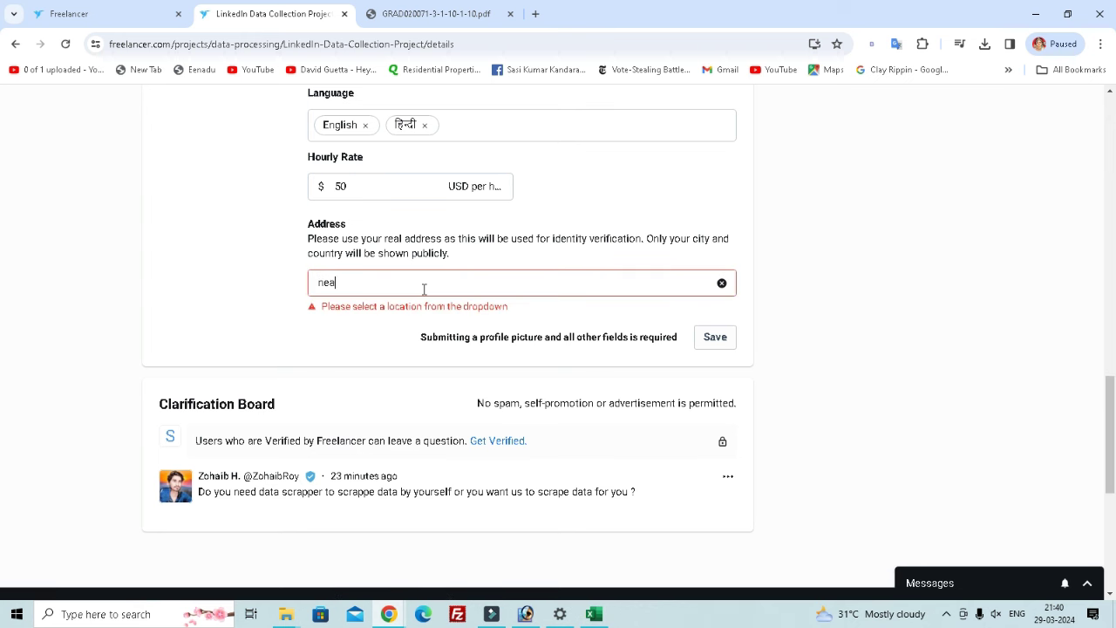
type("l")
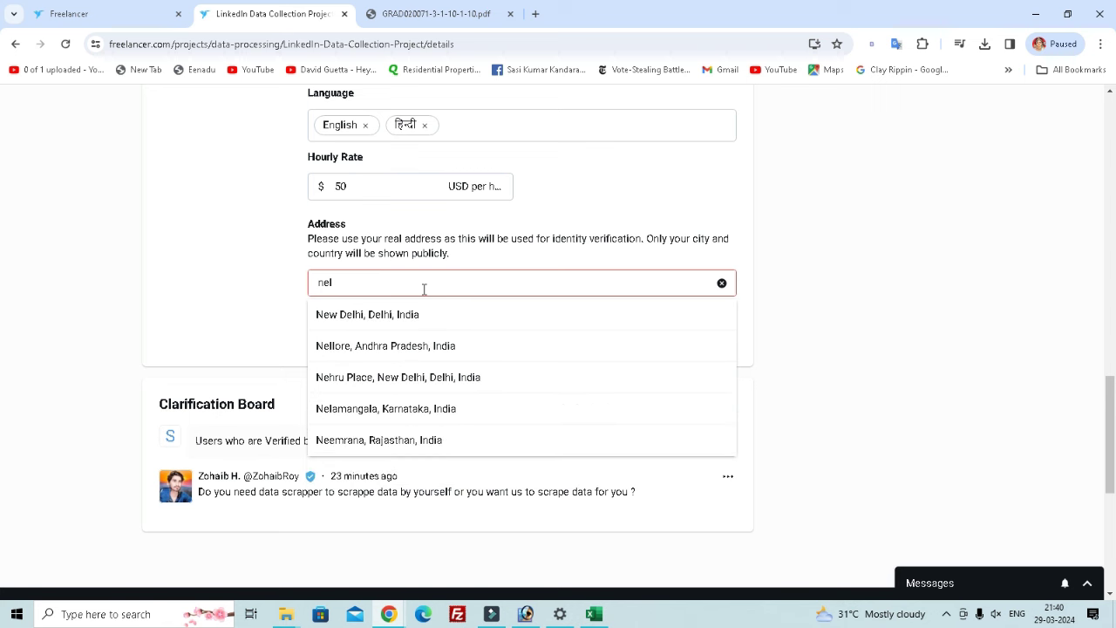
left_click(399, 314)
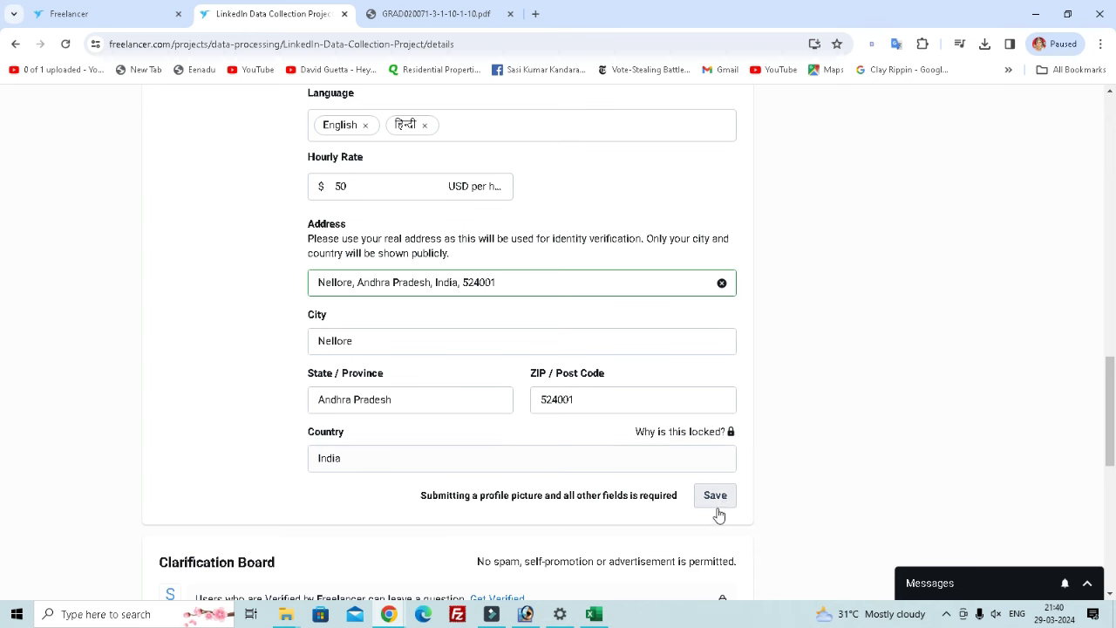
scroll(720, 501, "down", 2)
left_click(714, 311)
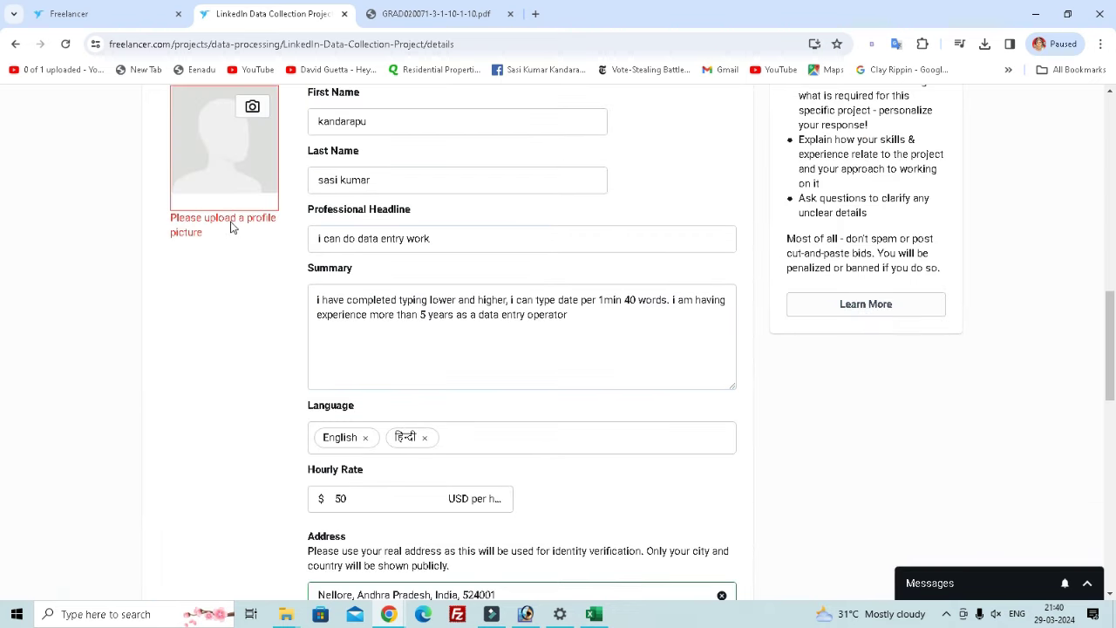
scroll(232, 187, "up", 2)
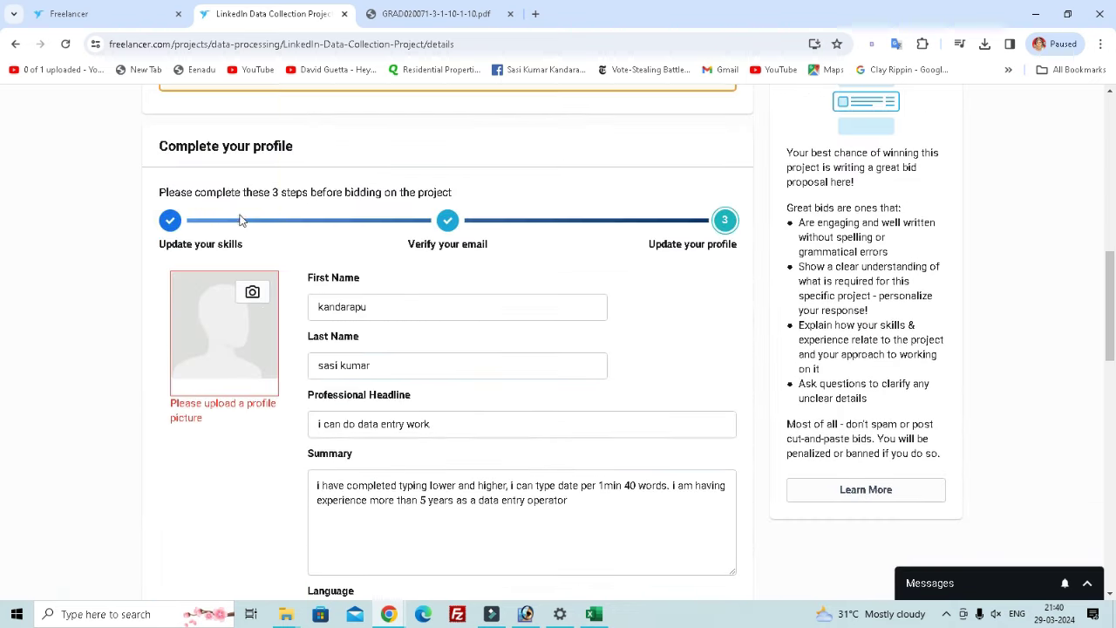
left_click(252, 293)
left_click(478, 316)
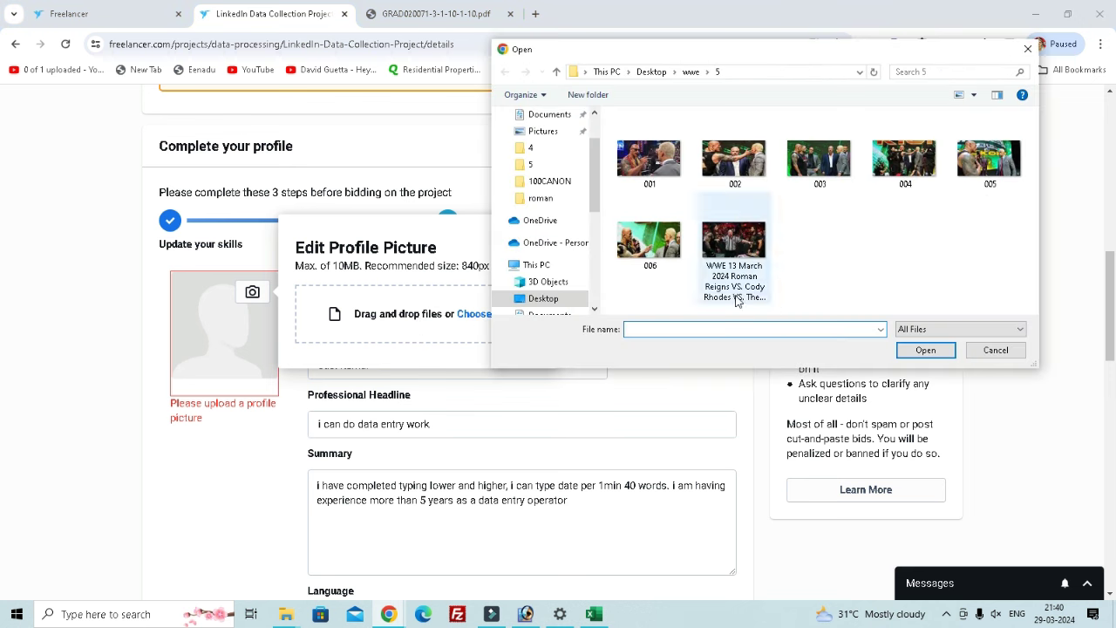
left_click(546, 298)
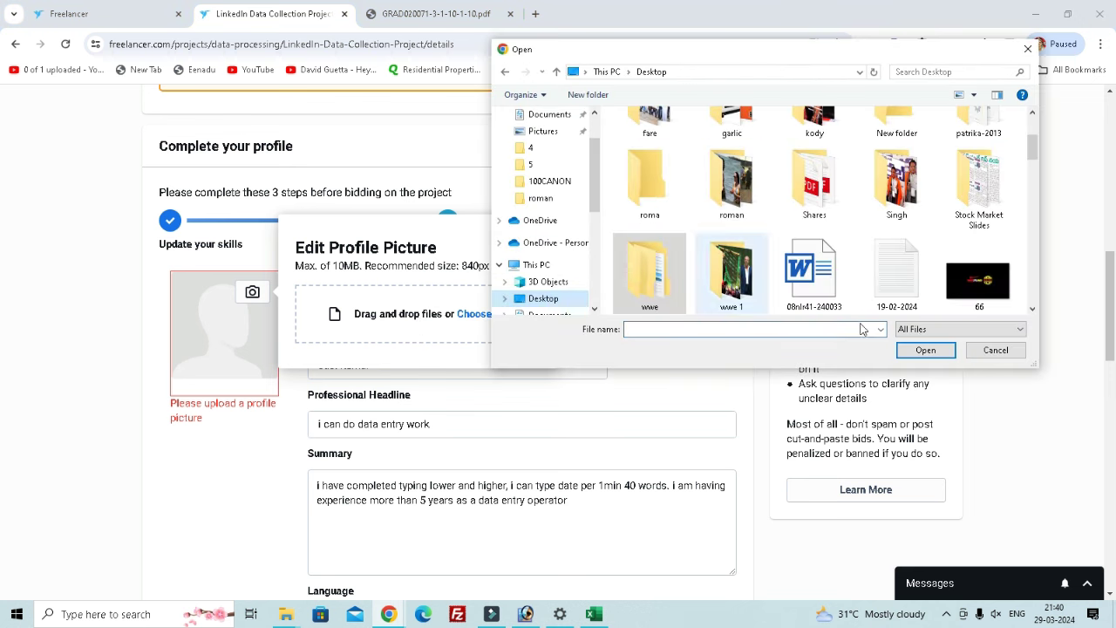
left_click(990, 350)
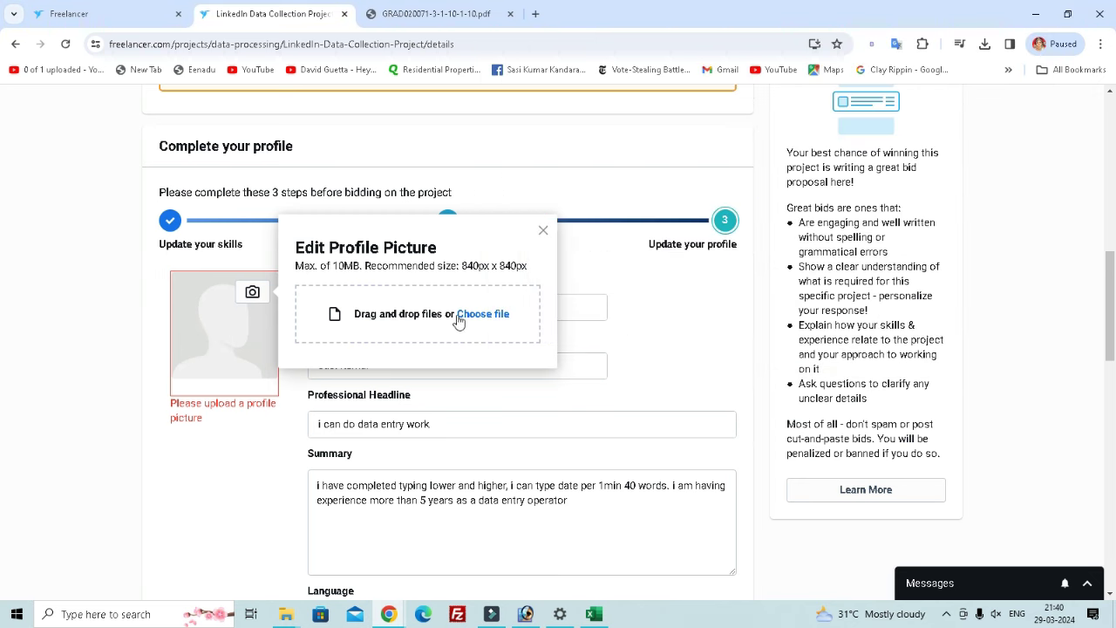
left_click_drag(463, 265, 495, 265)
left_click(553, 241)
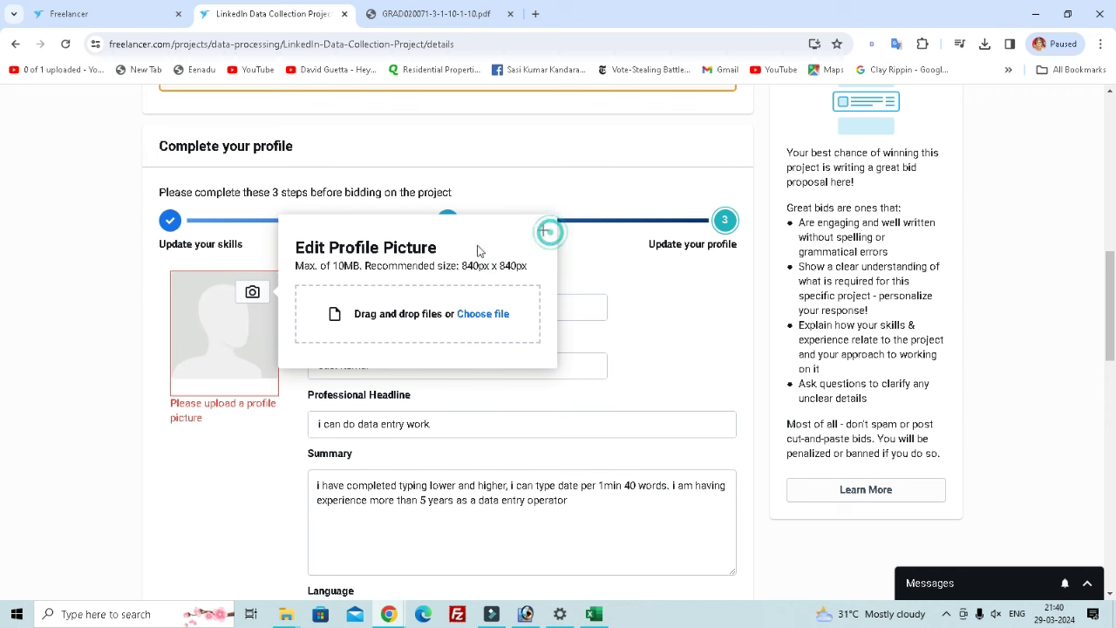
left_click(544, 230)
scroll(656, 392, "down", 9)
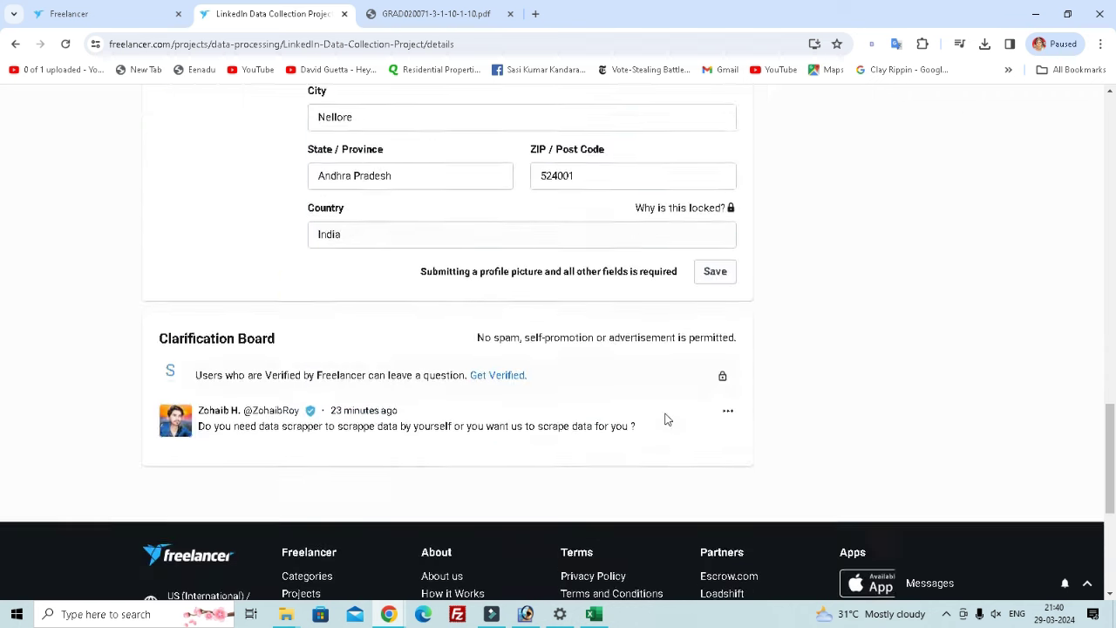
scroll(605, 349, "up", 10)
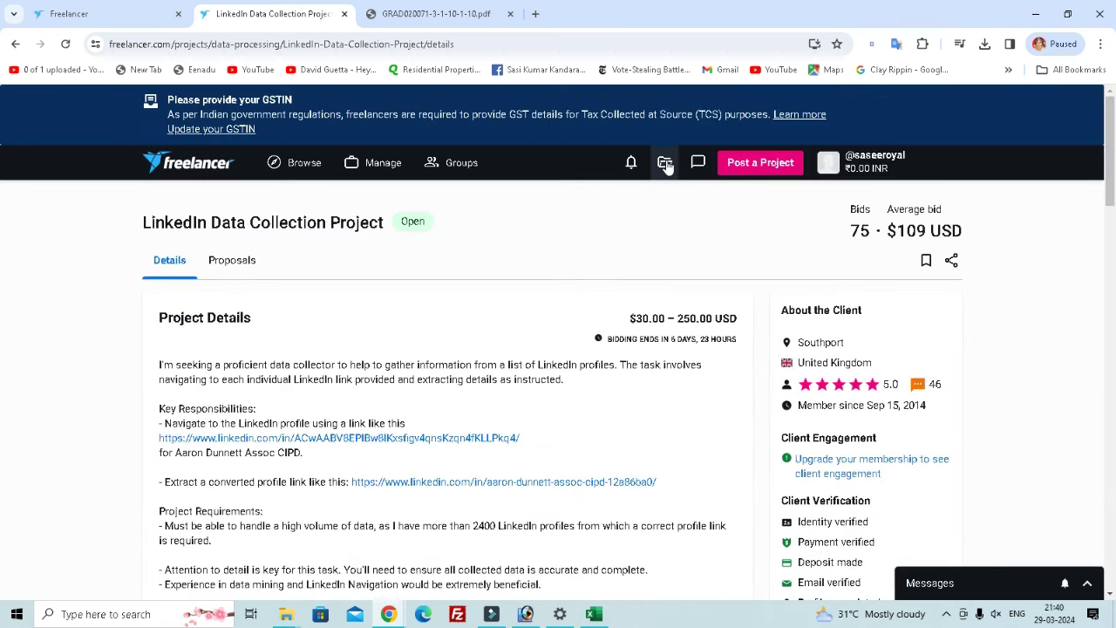
scroll(629, 383, "down", 5)
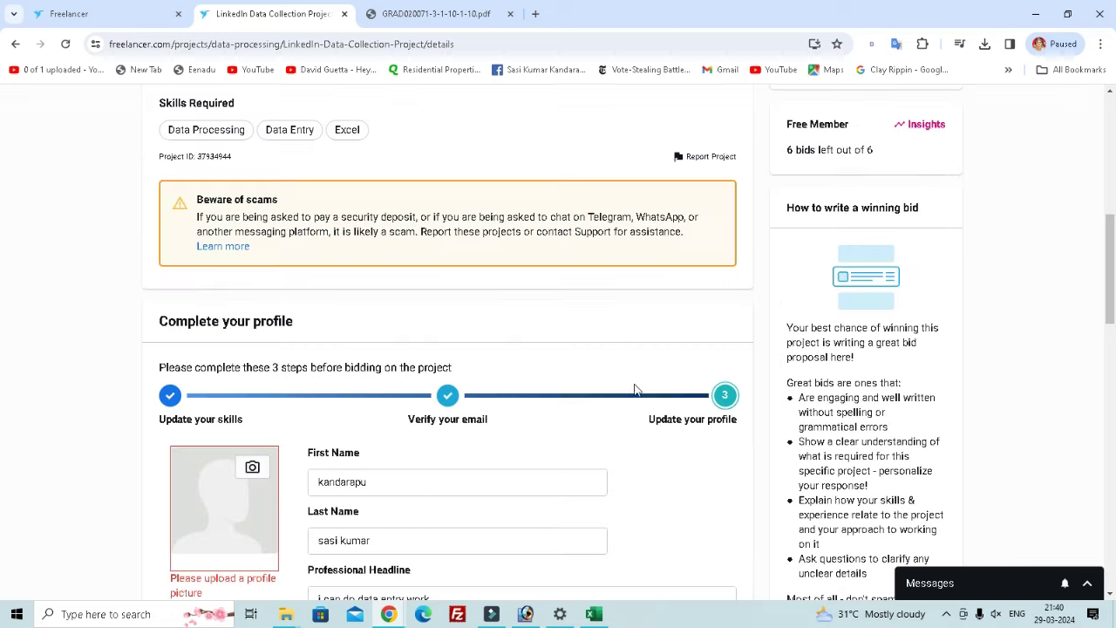
scroll(531, 403, "down", 2)
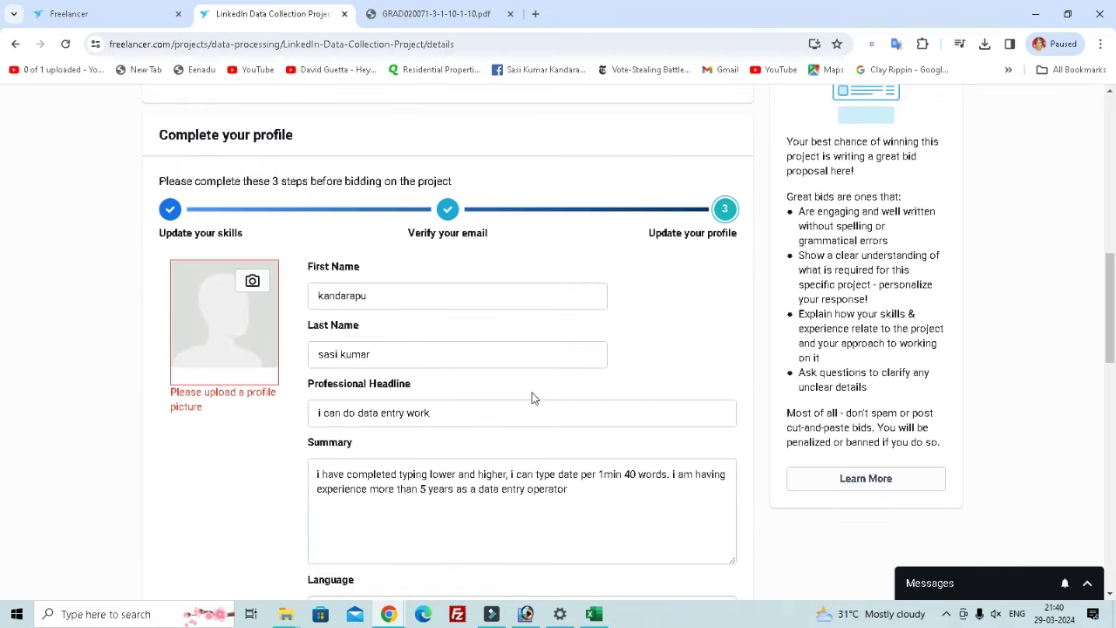
Switch to Photoshop and open the settings for a new document, ready to change its width
left_click(533, 617)
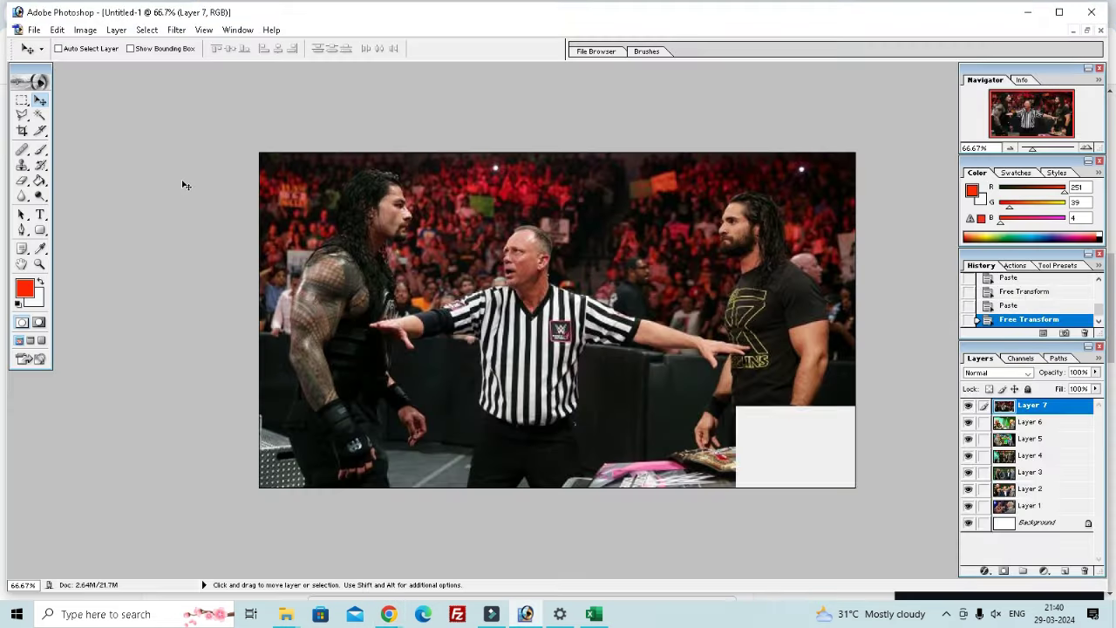
left_click(34, 30)
left_click(39, 47)
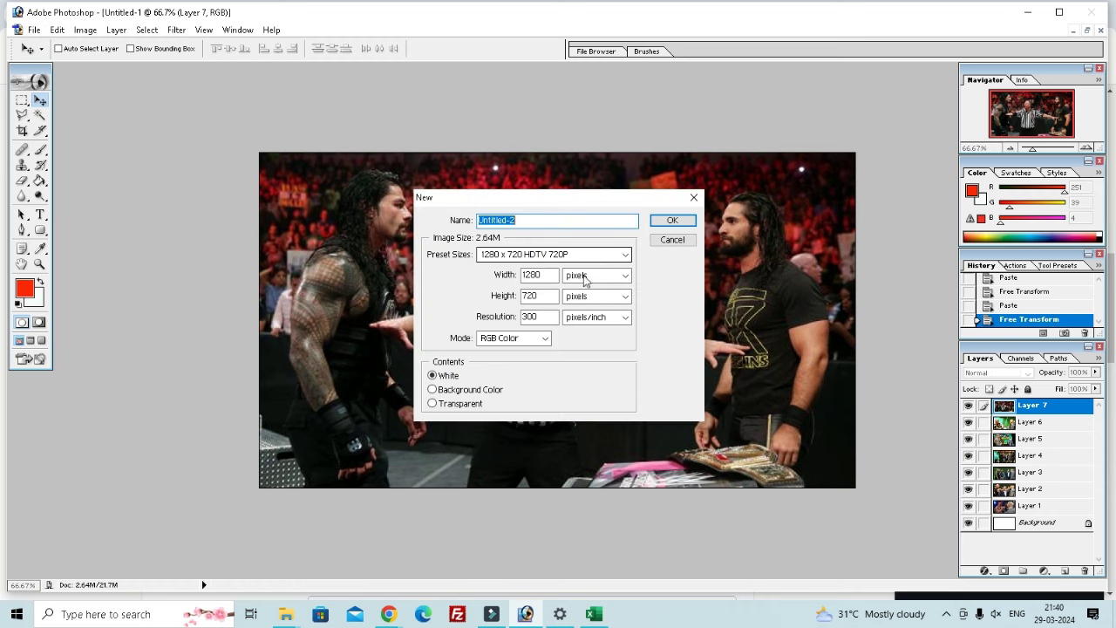
double_click(537, 275)
Switch to the Freelancer page in Chrome and check the recommended dimensions for the profile picture
left_click(392, 610)
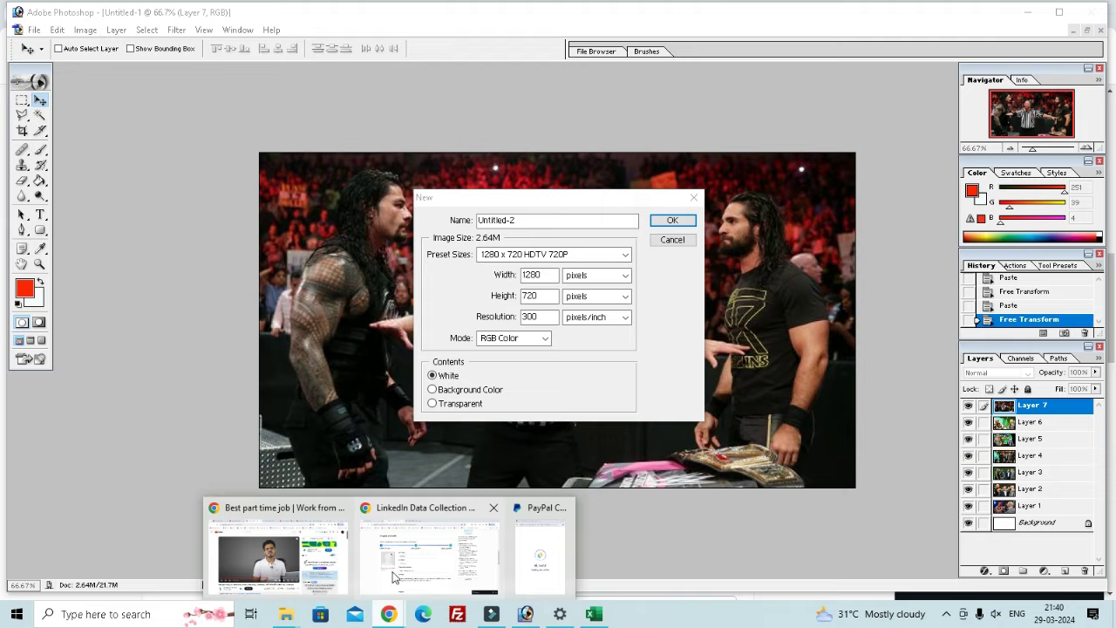
mouse_move(520, 574)
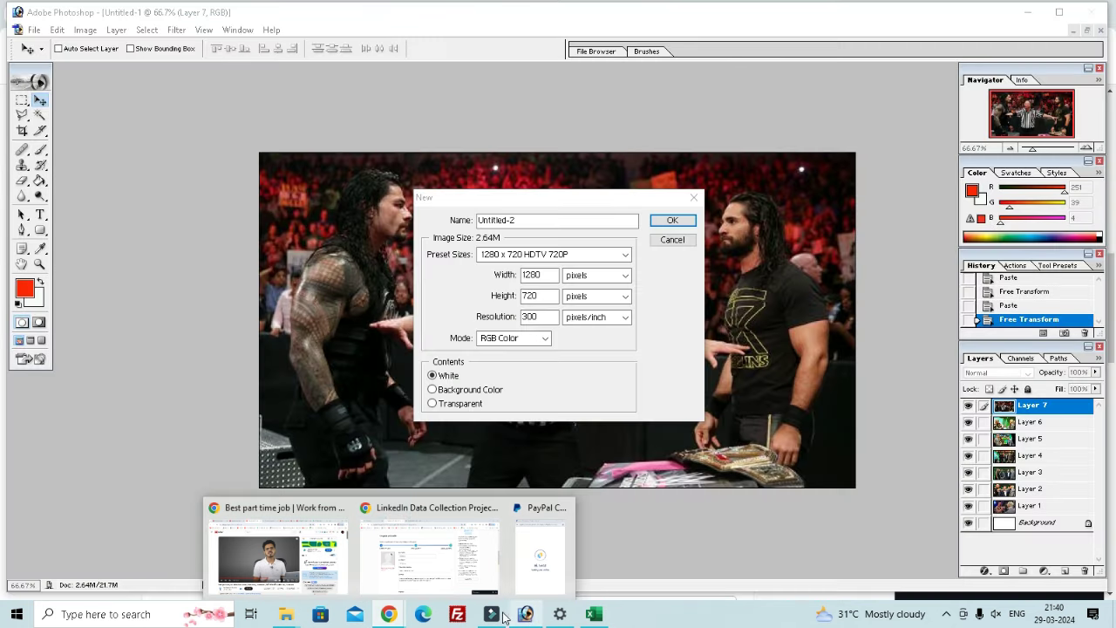
left_click(389, 615)
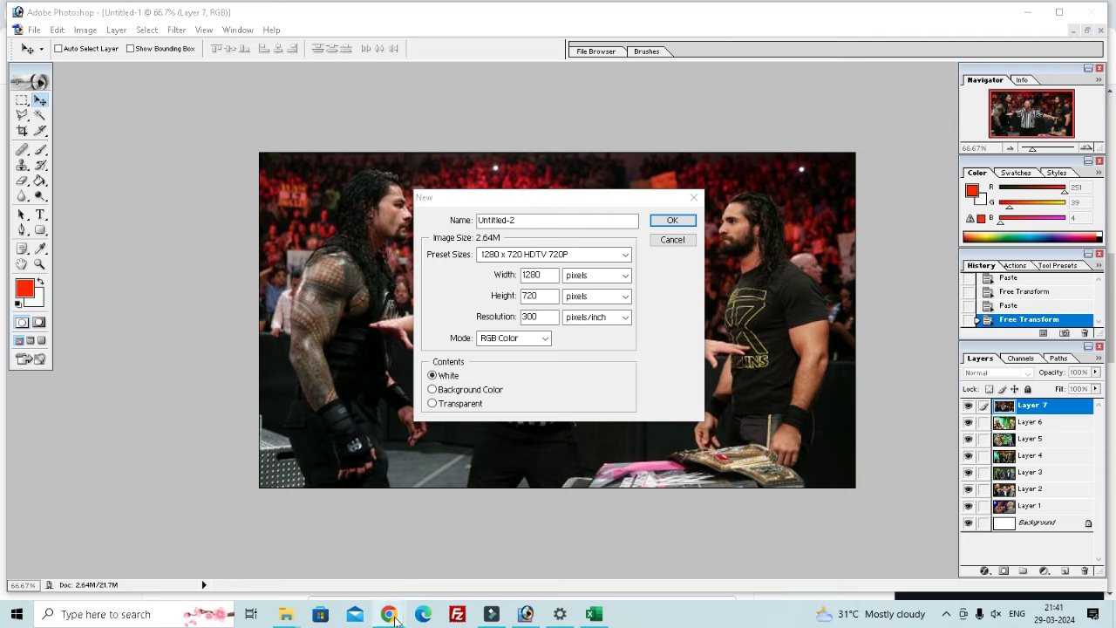
left_click(394, 615)
left_click(445, 571)
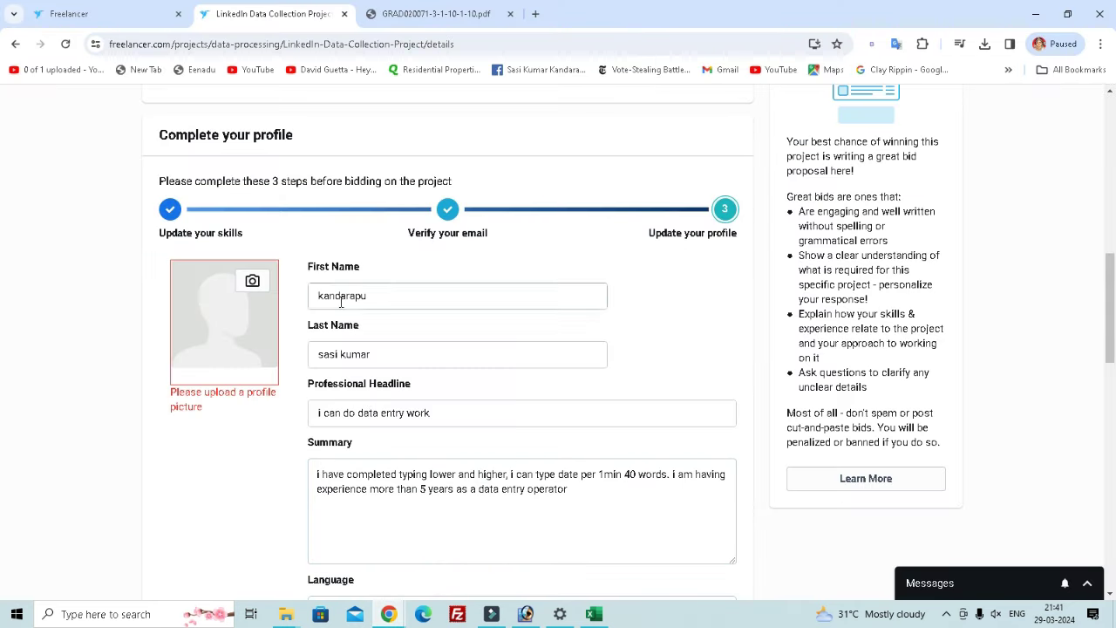
left_click(252, 281)
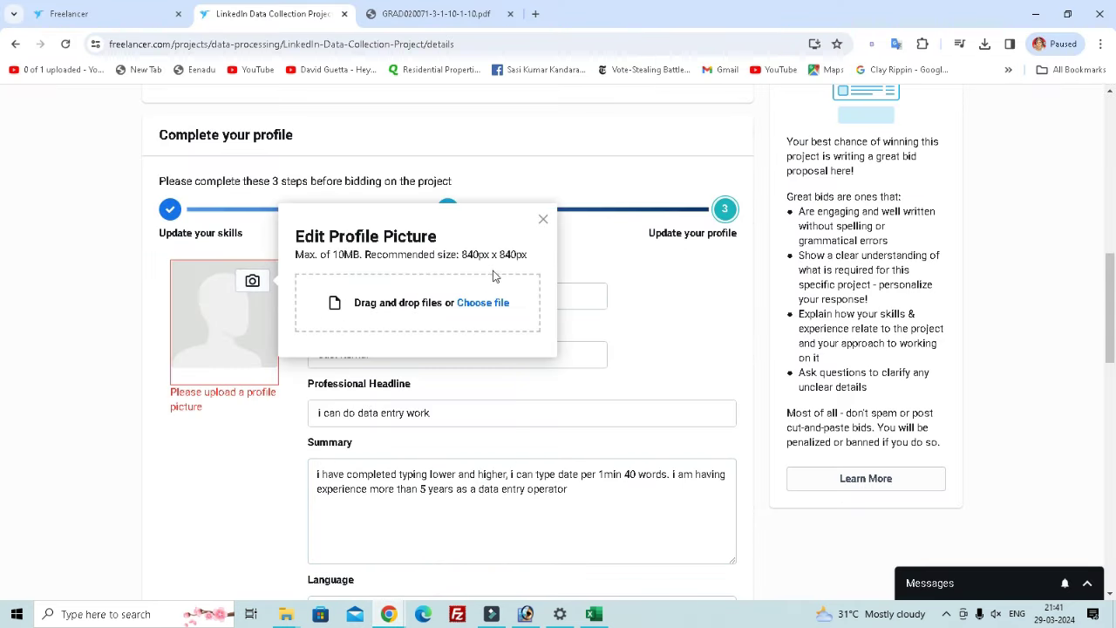
left_click(543, 219)
Create a new Photoshop document 840 by 840 pixels at 100 pixels/inch and maximize its window
left_click(526, 614)
double_click(552, 280)
type("840")
key("Tab")
key("Tab")
type("840")
key("Tab")
key("Tab")
type("100")
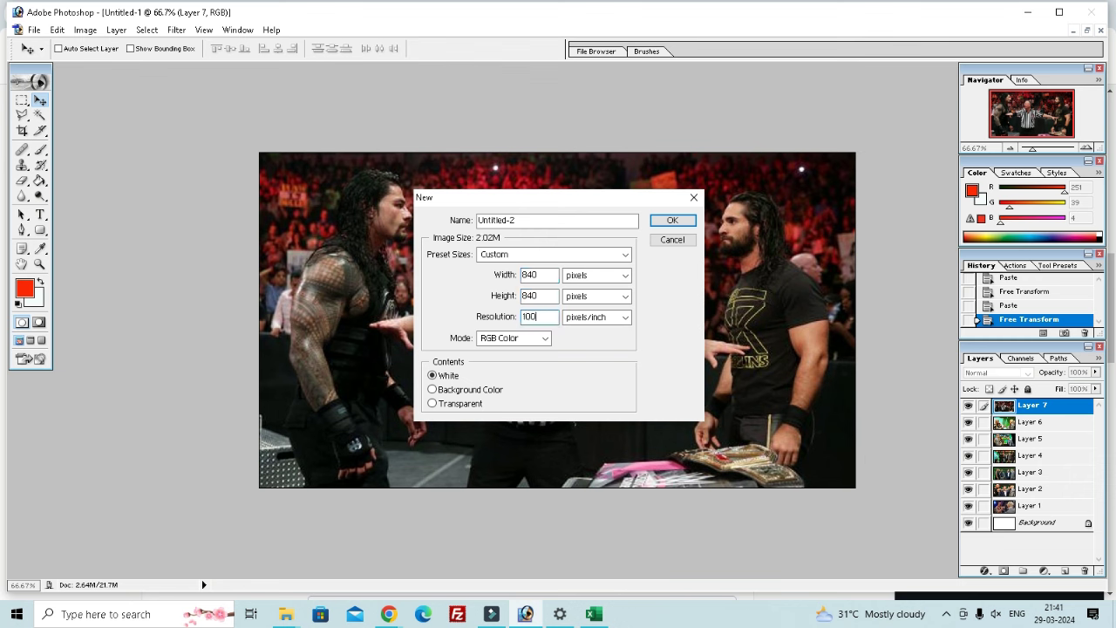
left_click(673, 220)
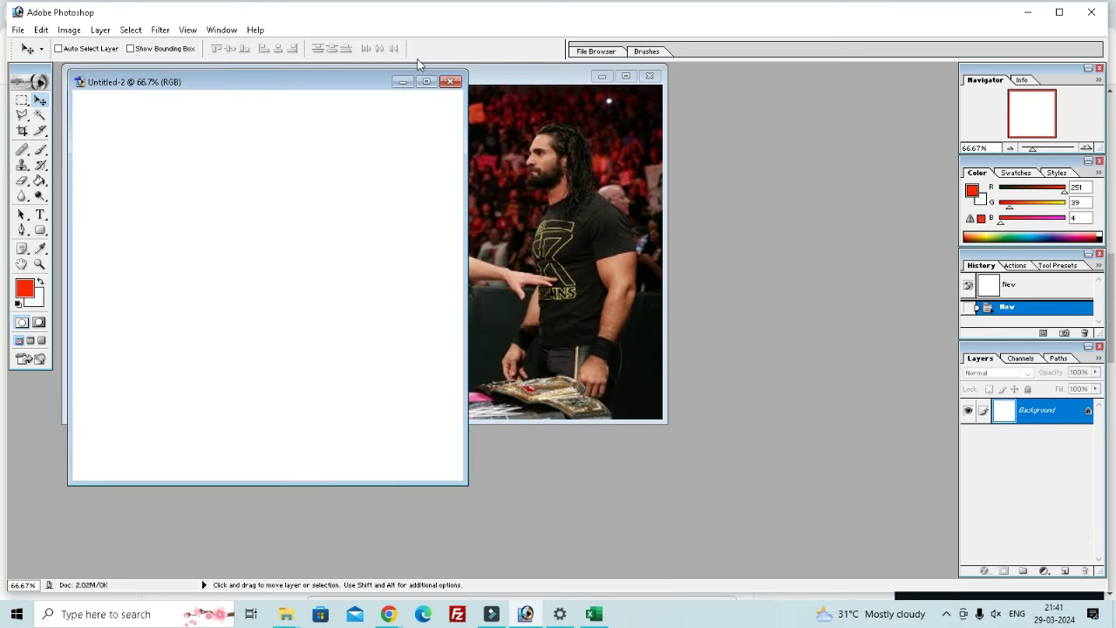
left_click(426, 82)
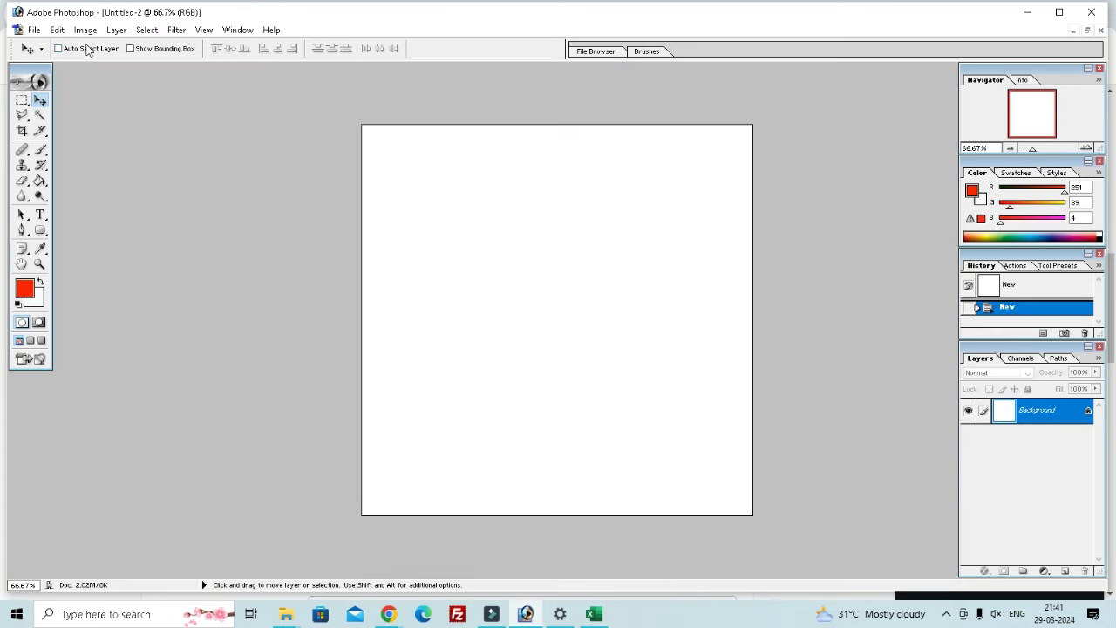
Open the "business ideas" image from the Desktop and copy a rectangular selection around the man's head and shoulders
left_click(35, 29)
left_click(54, 61)
scroll(558, 262, "down", 5)
scroll(591, 214, "down", 5)
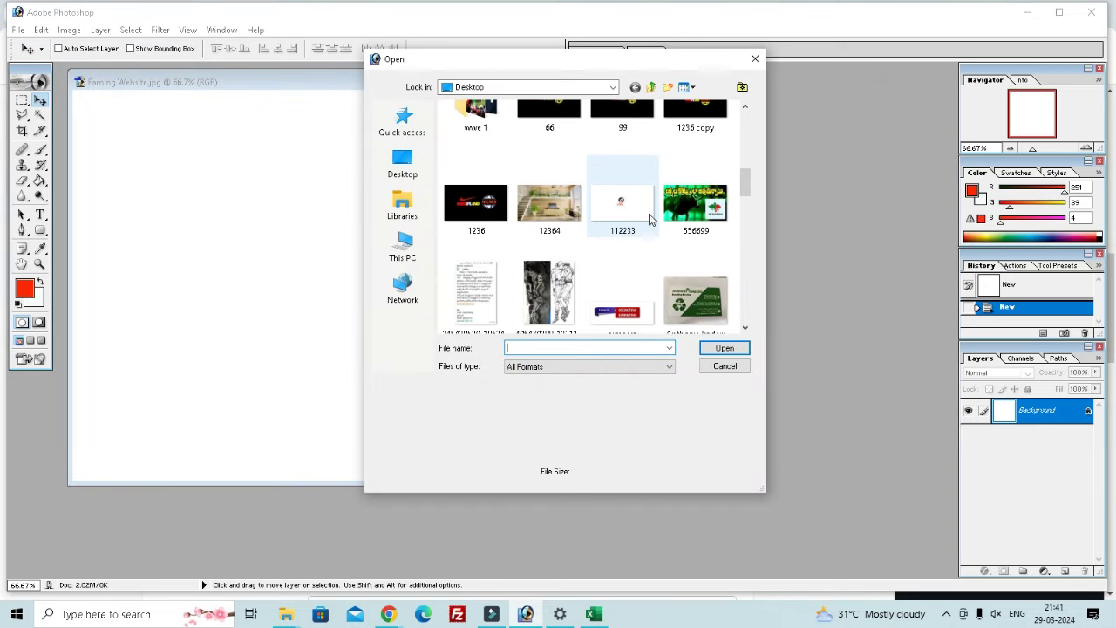
left_click(723, 258)
left_click(723, 348)
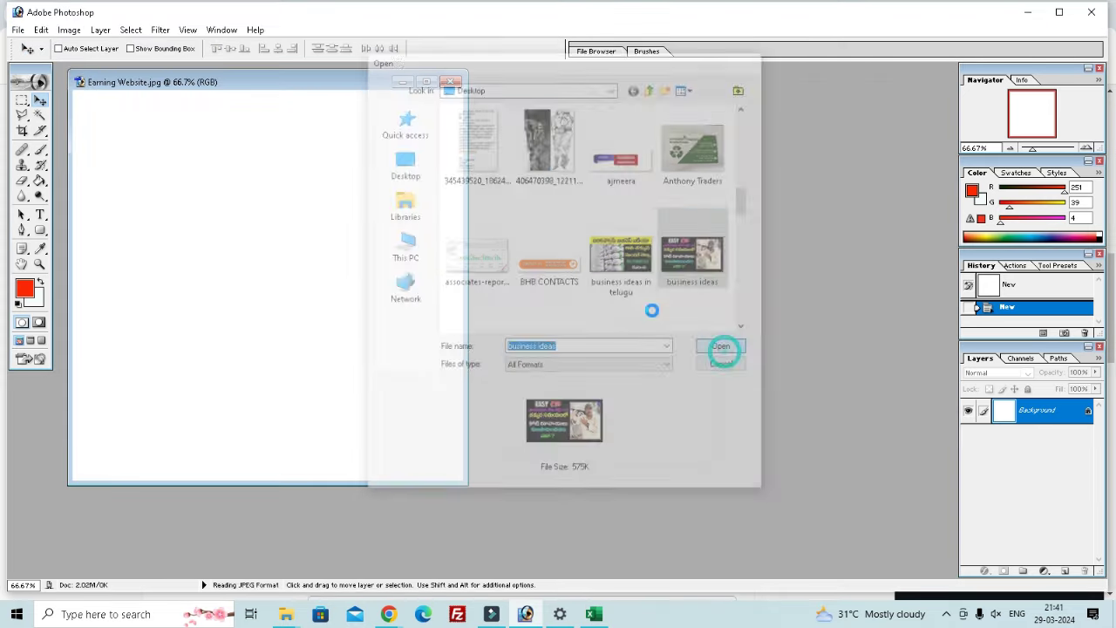
left_click(23, 101)
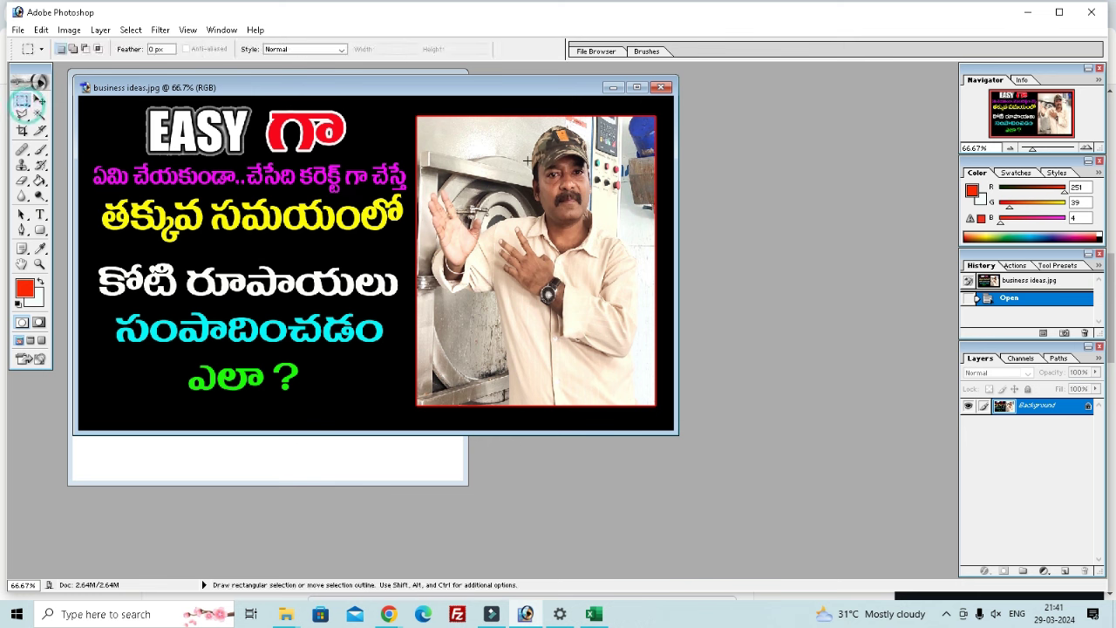
left_click_drag(502, 117, 622, 260)
key("ctrl+c")
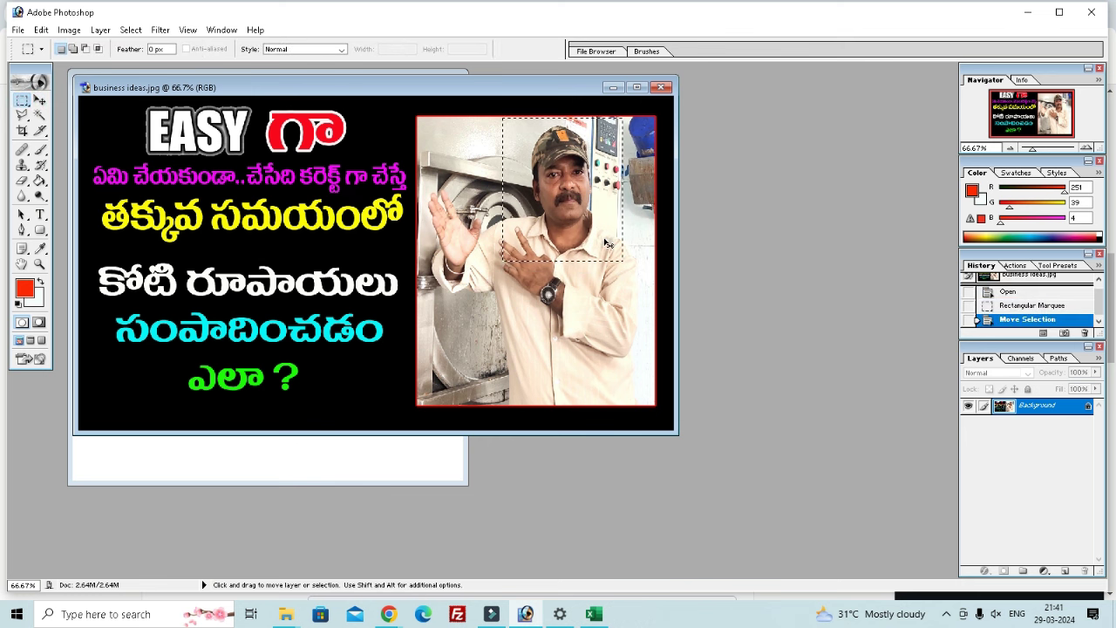
Paste the copied portrait into the blank 840-pixel document and move and scale it to fill the whole canvas
left_click(612, 87)
key("ctrl+v")
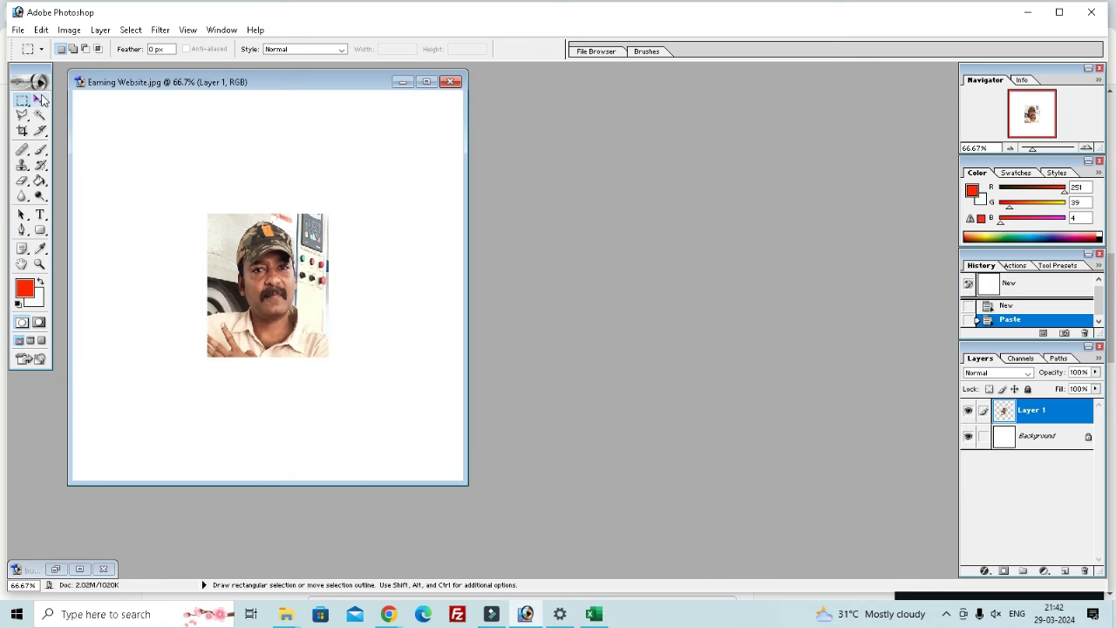
left_click(39, 100)
left_click_drag(309, 257, 181, 136)
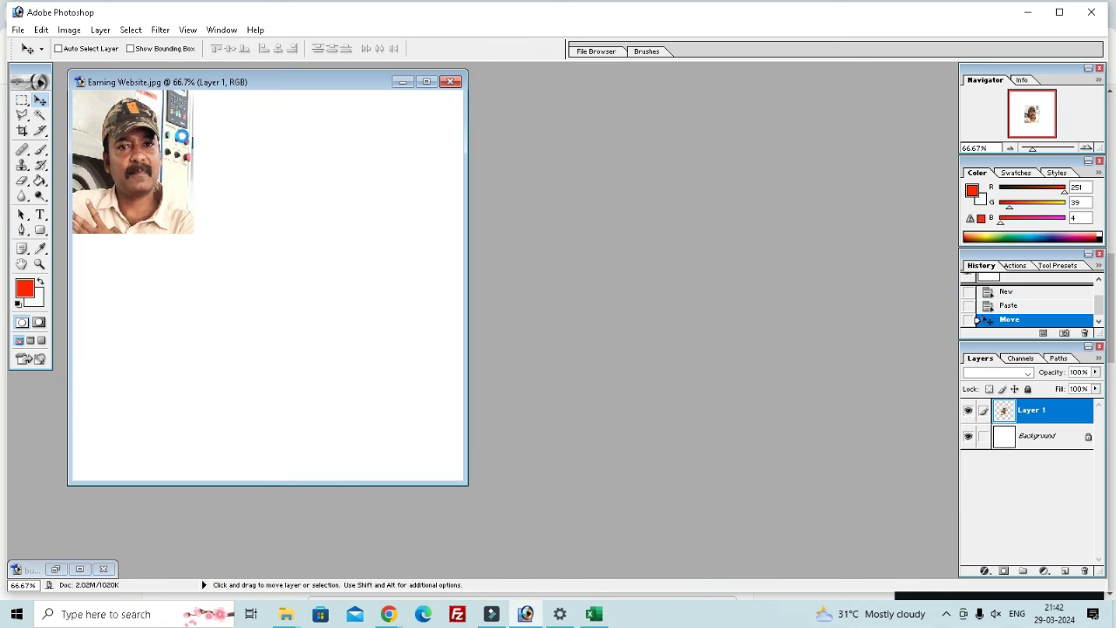
key("ctrl+t")
left_click_drag(195, 235, 482, 550)
key("Return")
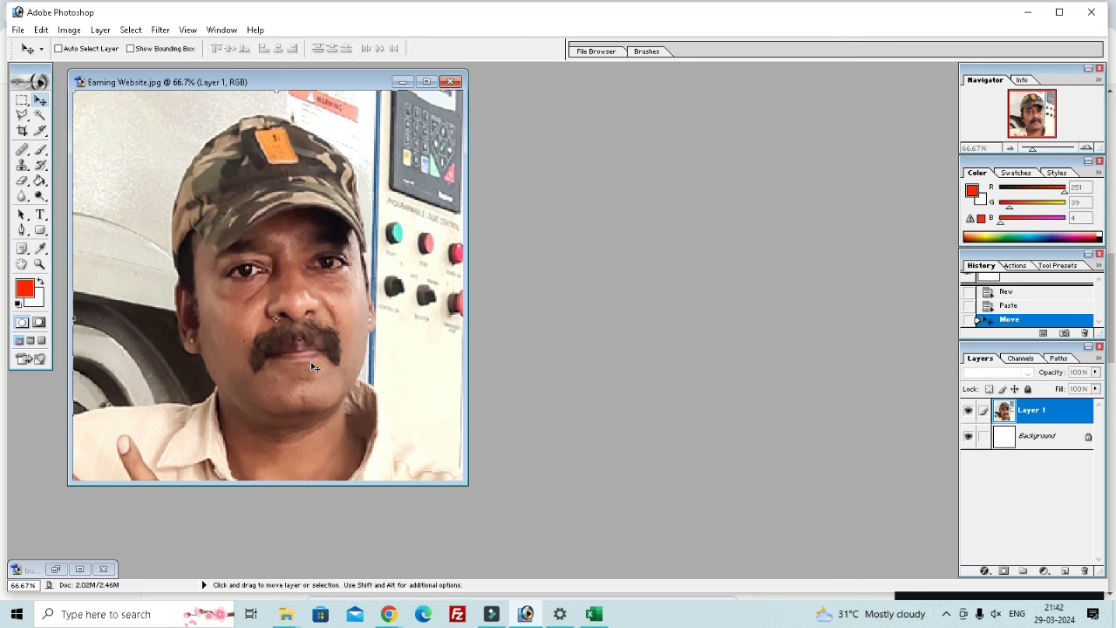
Save the portrait as a JPEG named 23653 on the Desktop
left_click(16, 32)
left_click(44, 151)
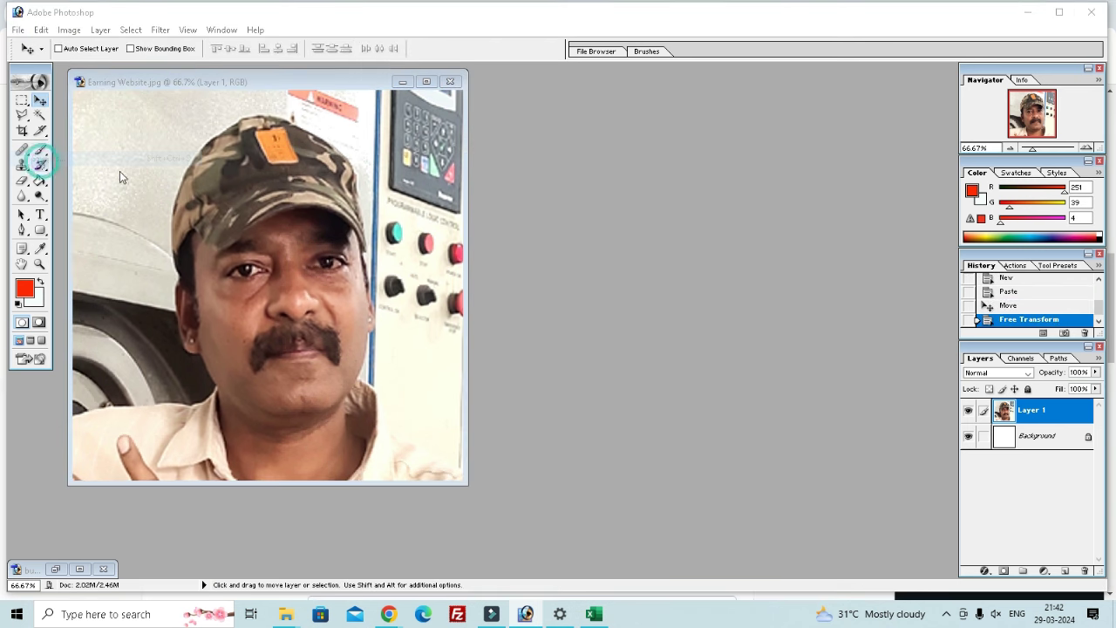
left_click(593, 326)
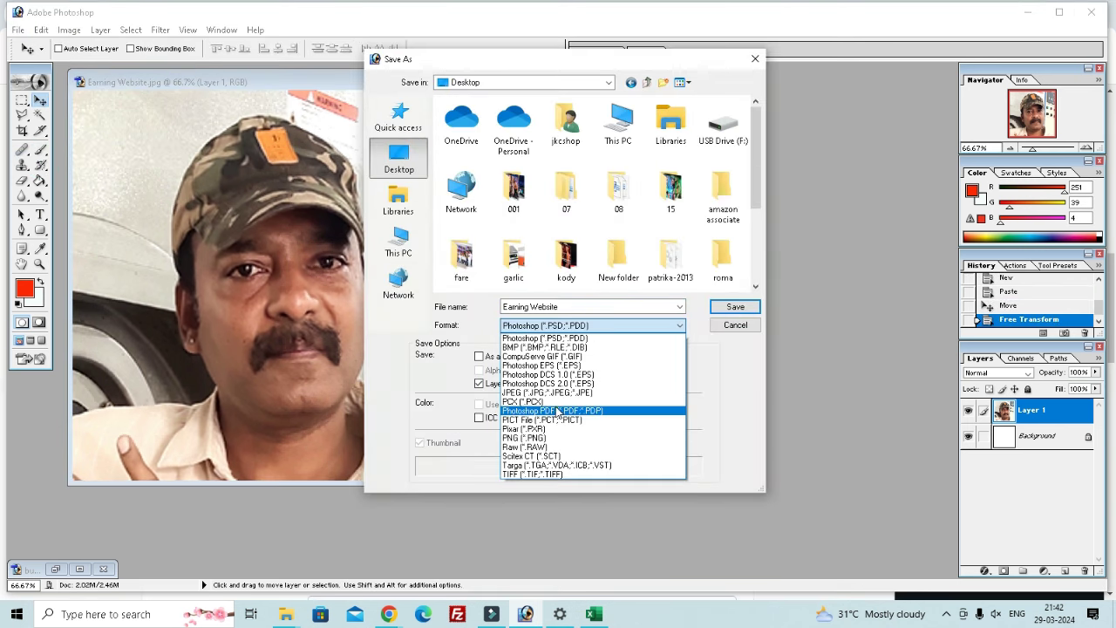
left_click(558, 382)
key("shift+Tab")
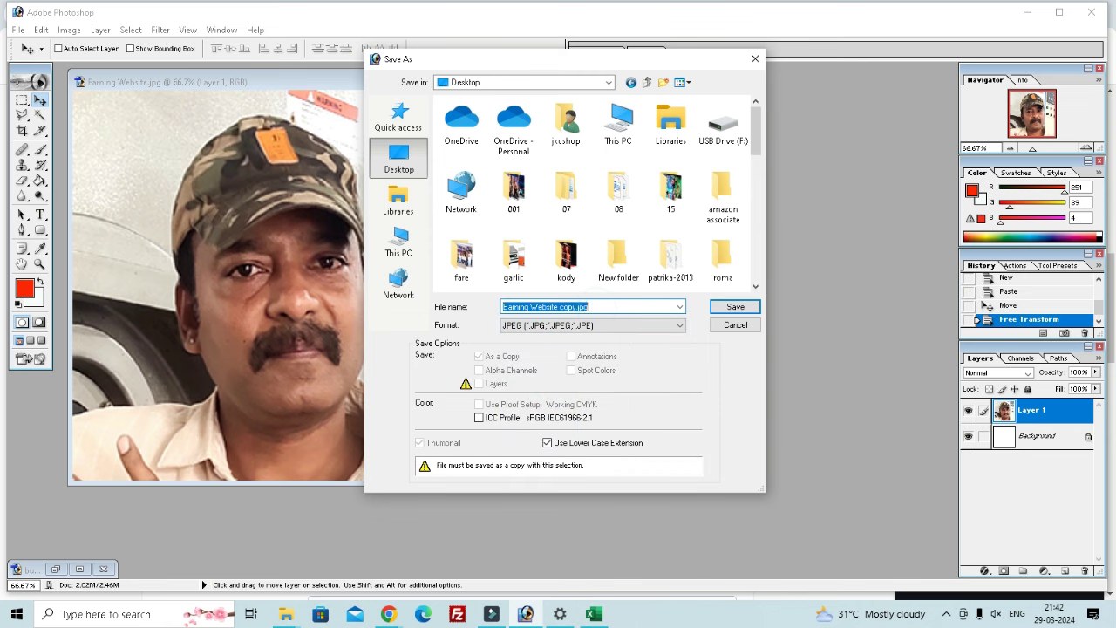
type("23653")
key("Return")
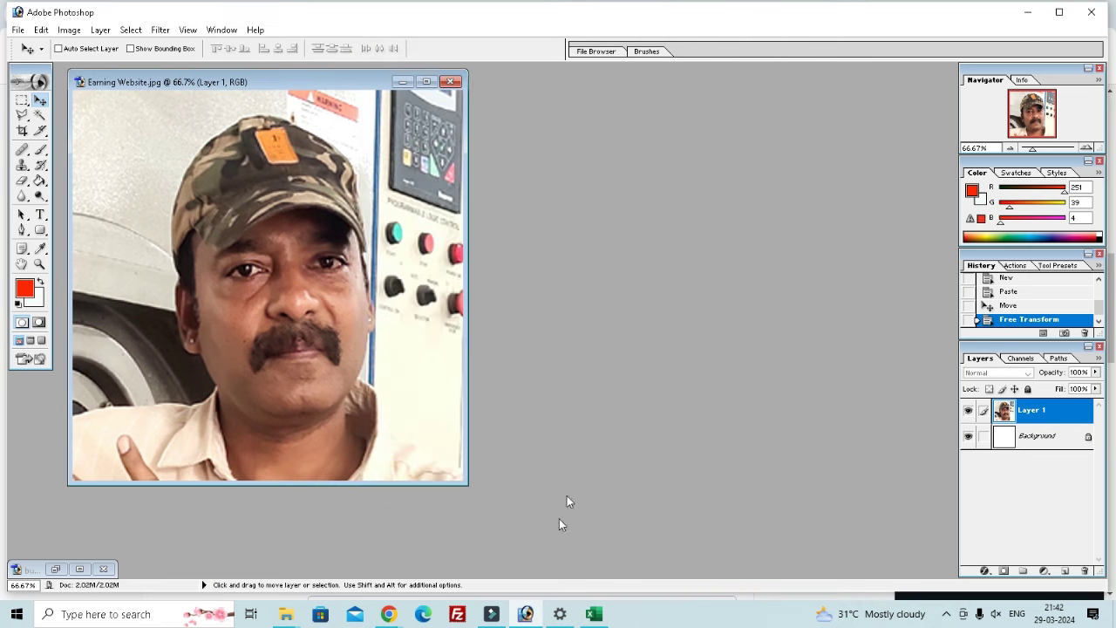
Switch back to the Freelancer page in Chrome and upload 23653 from the Desktop as the picture file
mouse_move(389, 613)
left_click(460, 562)
left_click(252, 281)
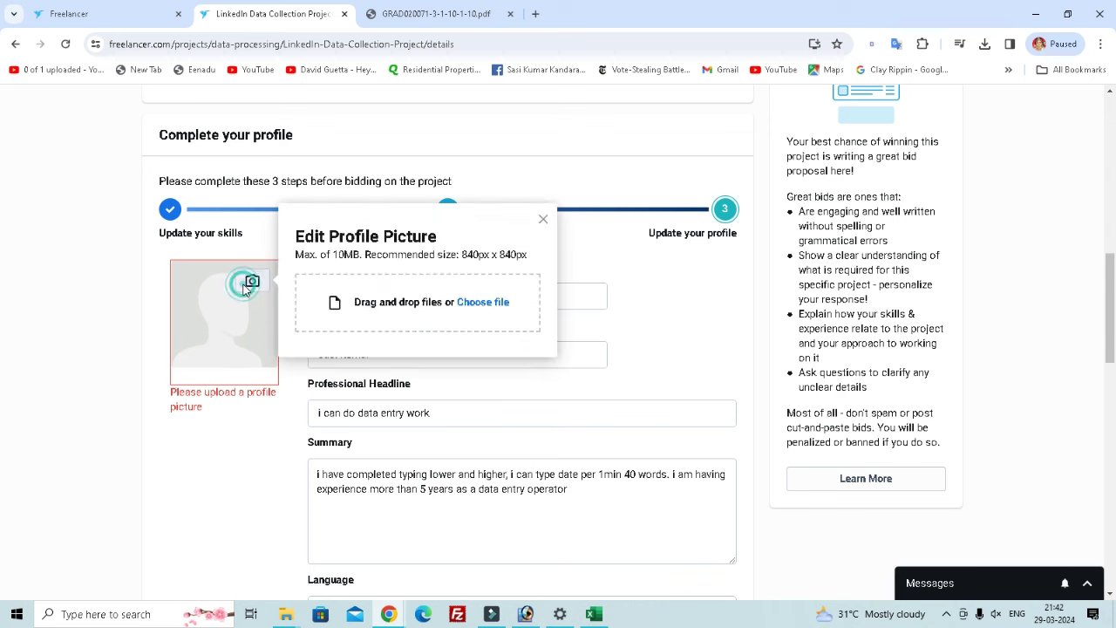
left_click(475, 300)
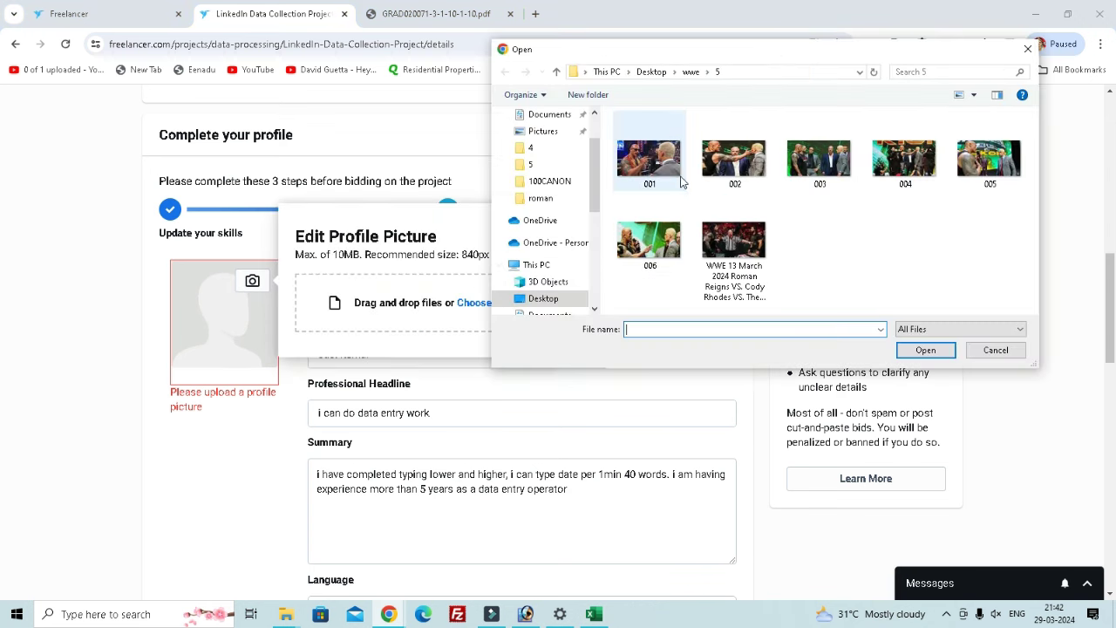
scroll(593, 166, "up", 3)
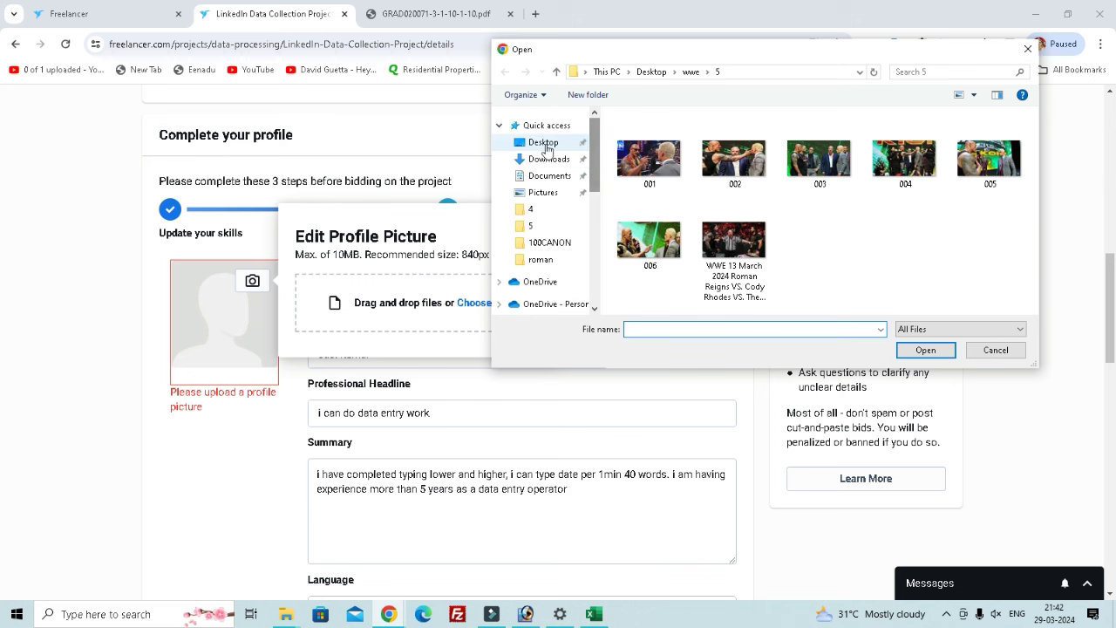
left_click(542, 142)
scroll(730, 188, "down", 5)
left_click(966, 114)
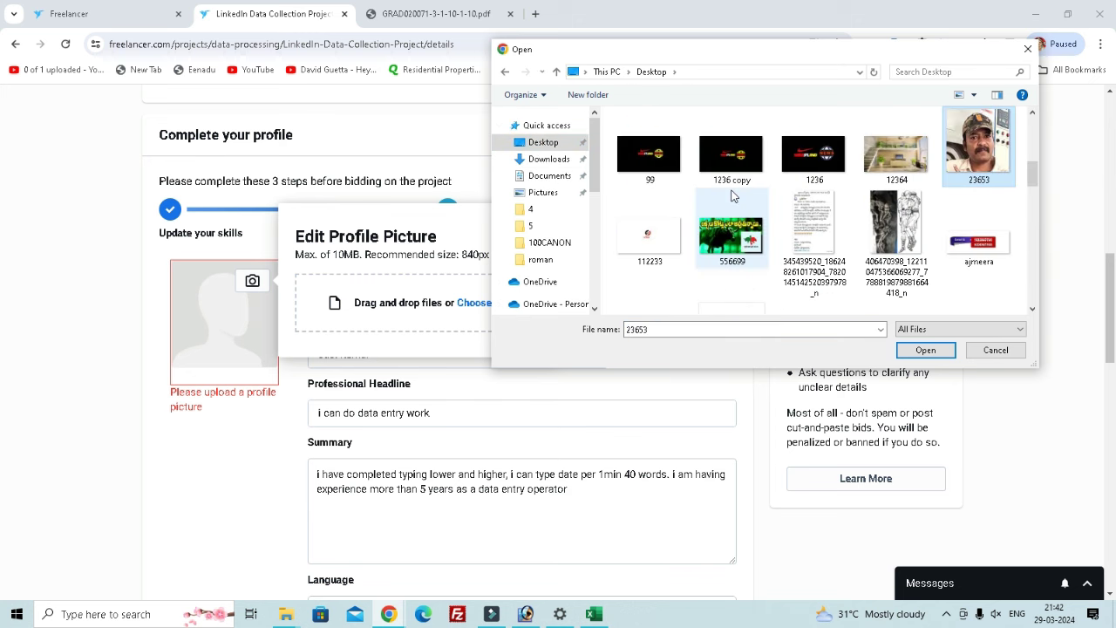
left_click(933, 353)
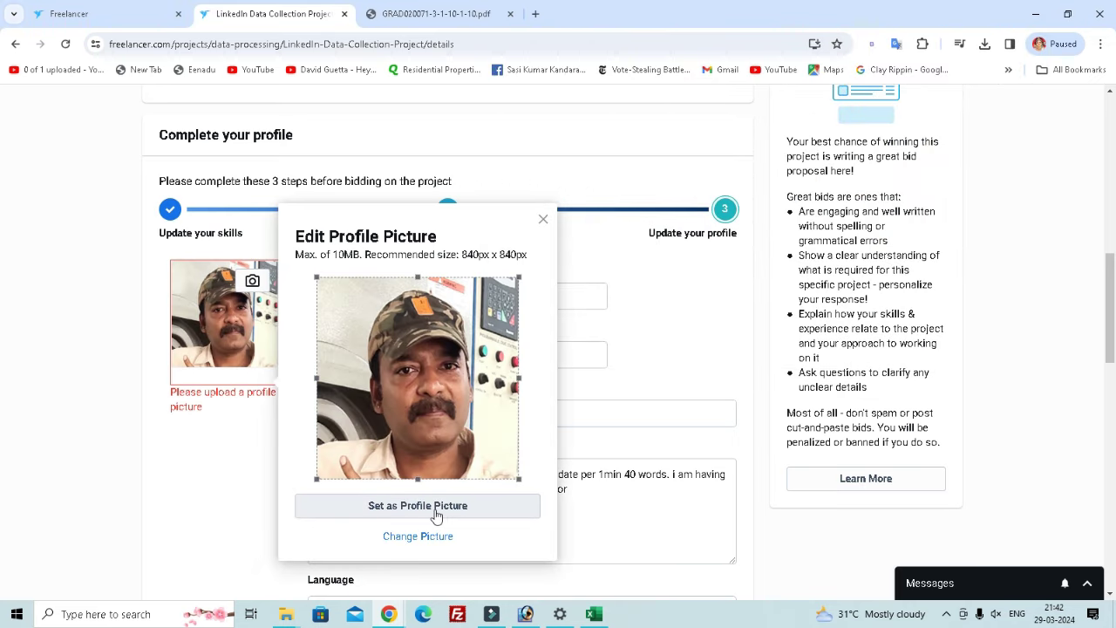
Set the uploaded portrait as the profile picture and save the completed profile form
left_click(436, 513)
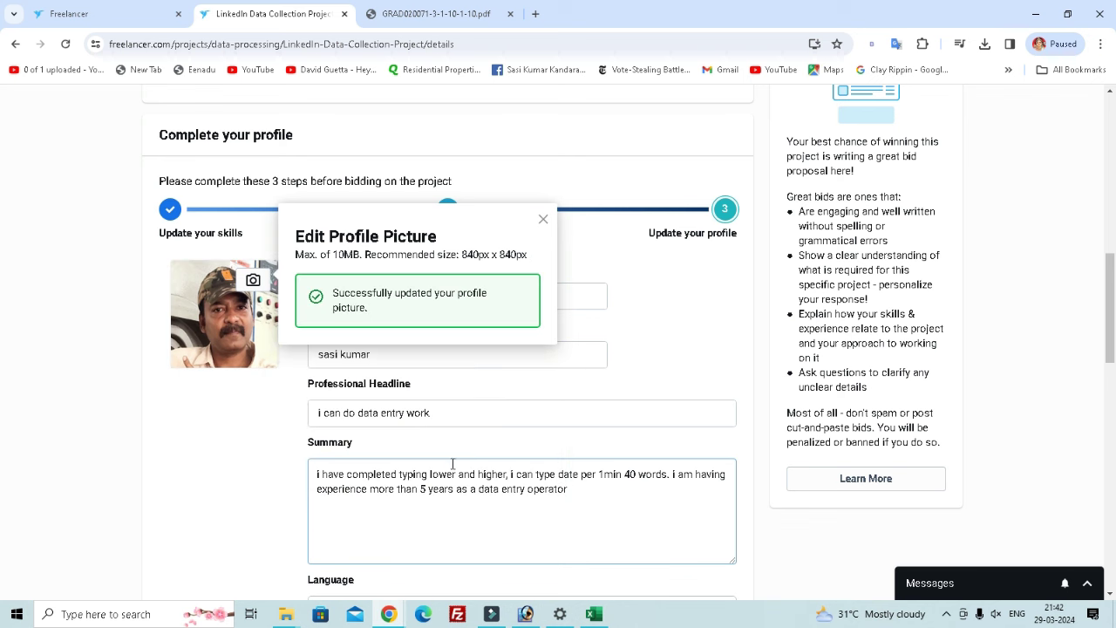
scroll(543, 352, "down", 10)
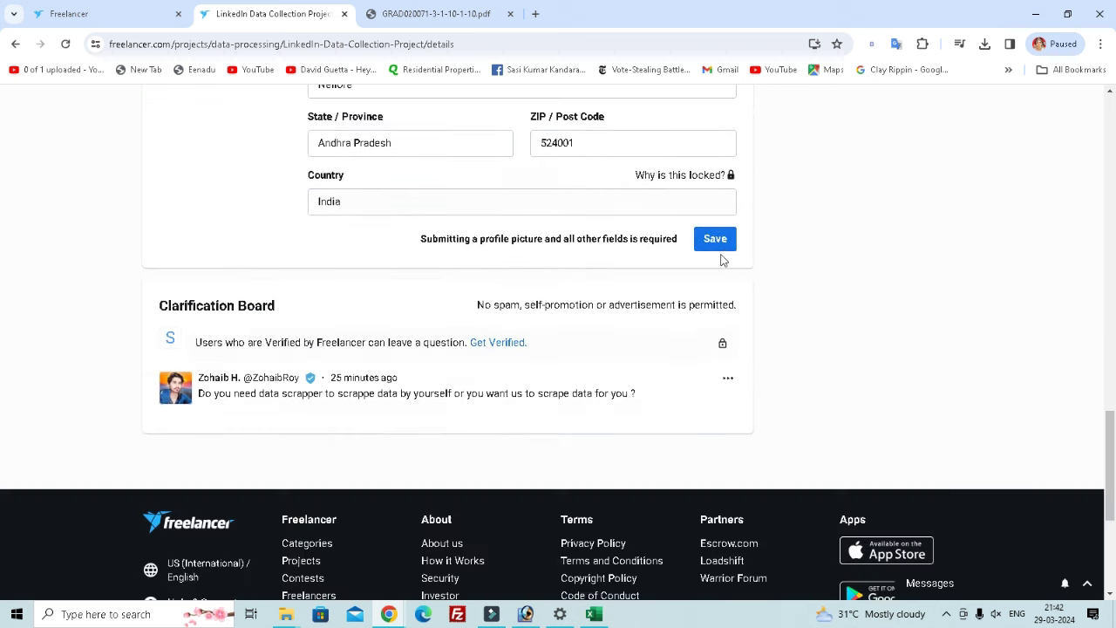
left_click(724, 241)
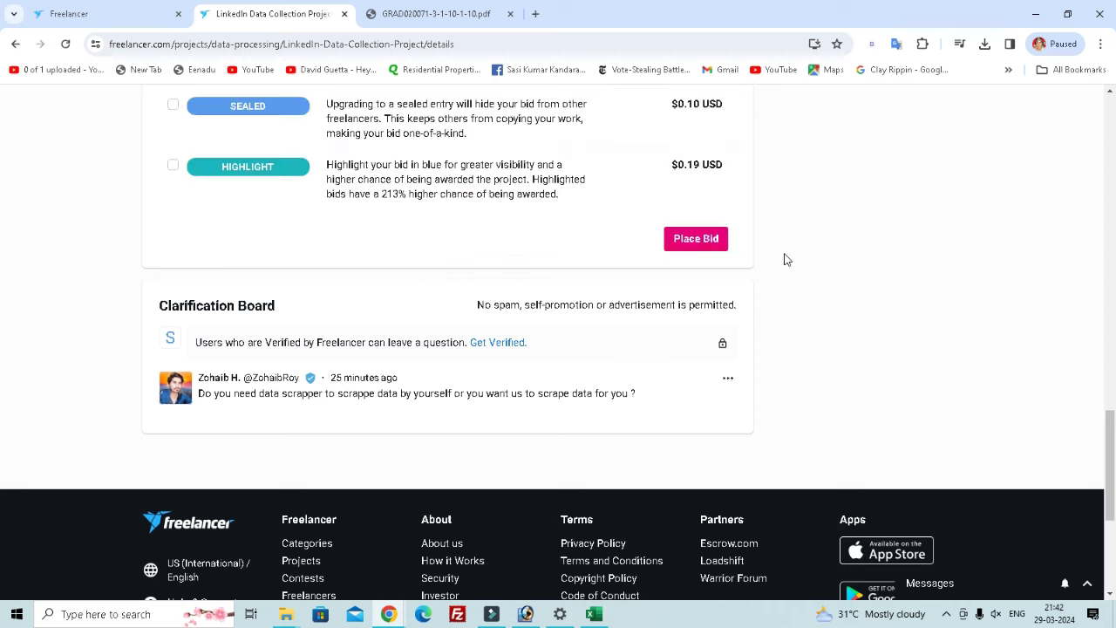
Review the project's bid form, milestone and optional upgrade sections, along with the site's recent projects and notifications
scroll(727, 285, "up", 2)
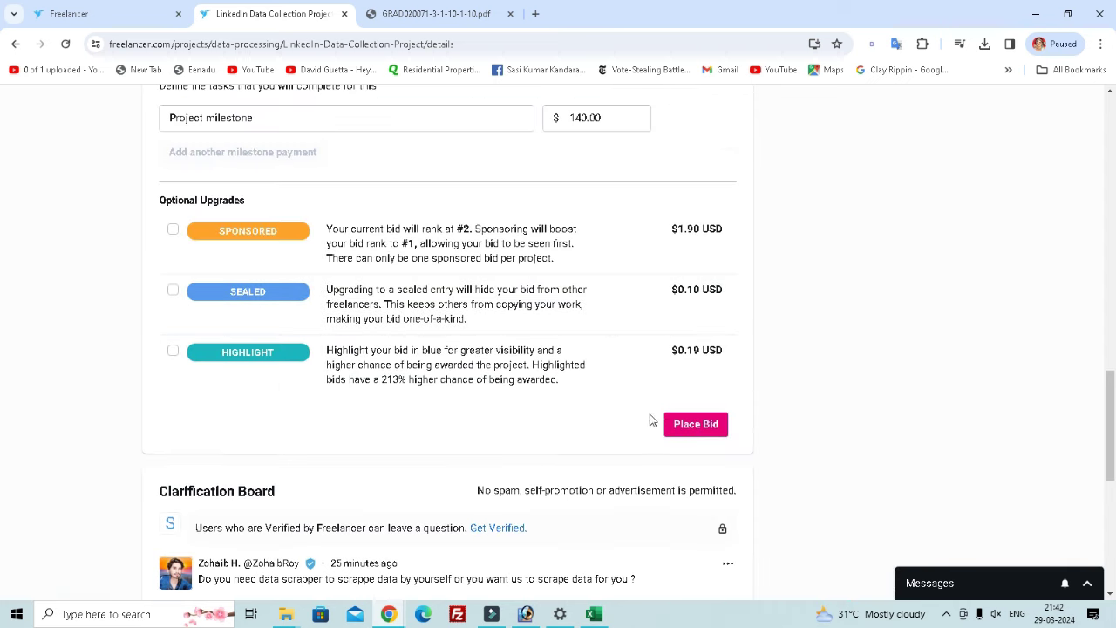
scroll(668, 440, "up", 2)
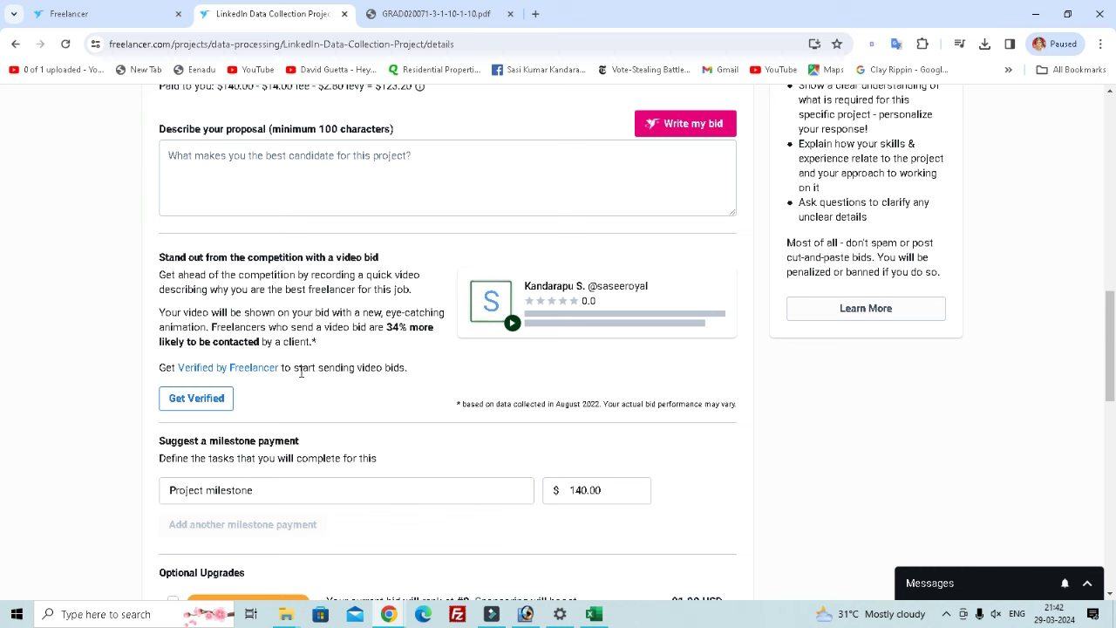
scroll(309, 381, "up", 6)
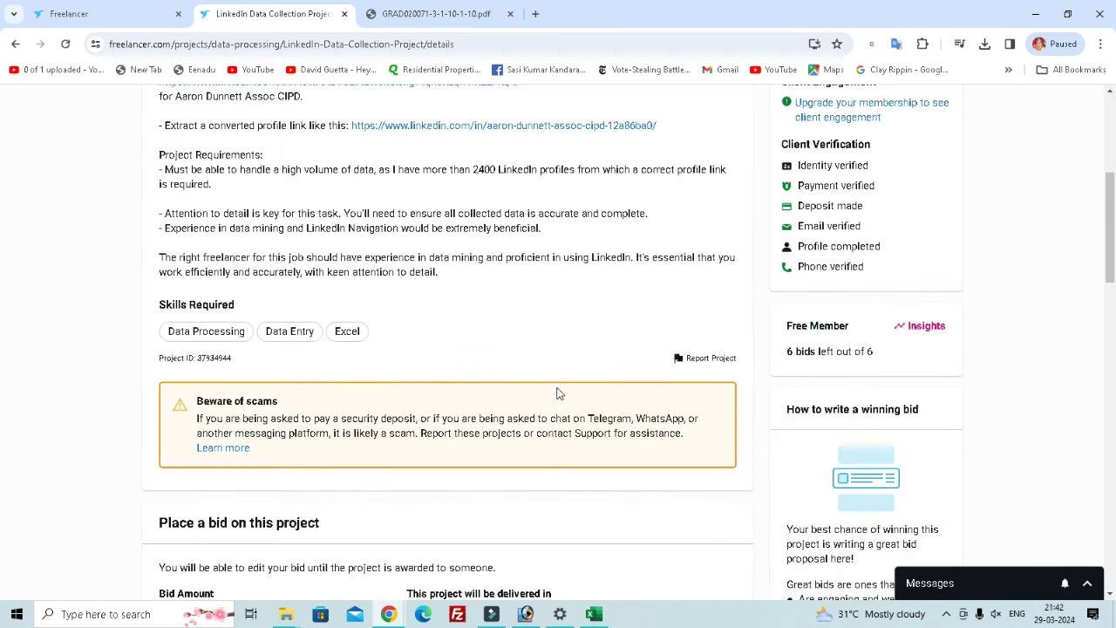
scroll(559, 393, "up", 5)
left_click(664, 163)
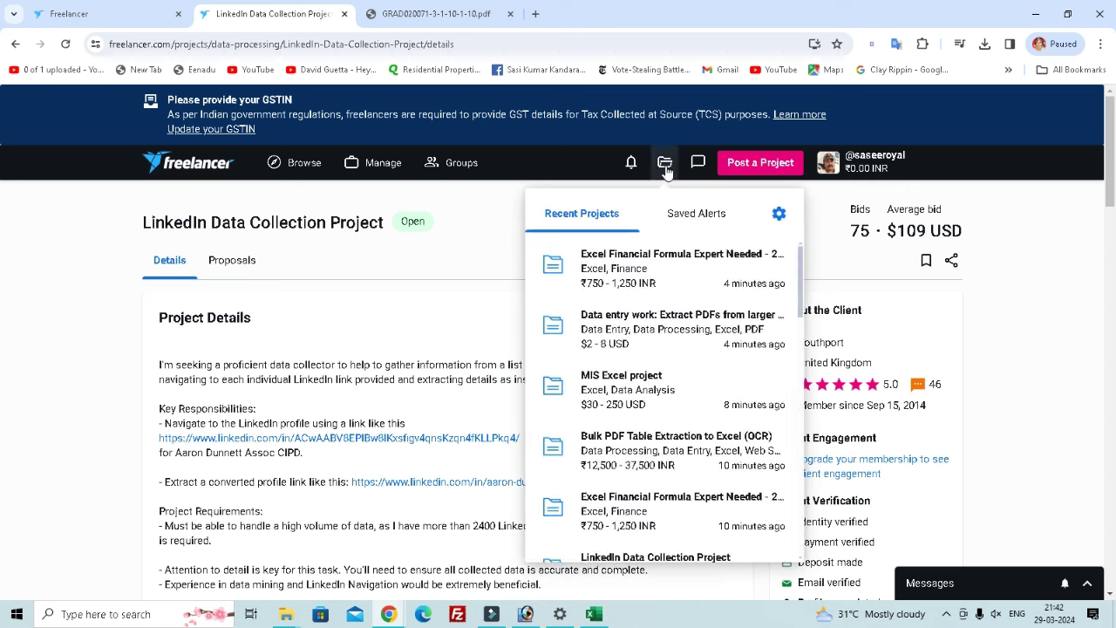
left_click(630, 163)
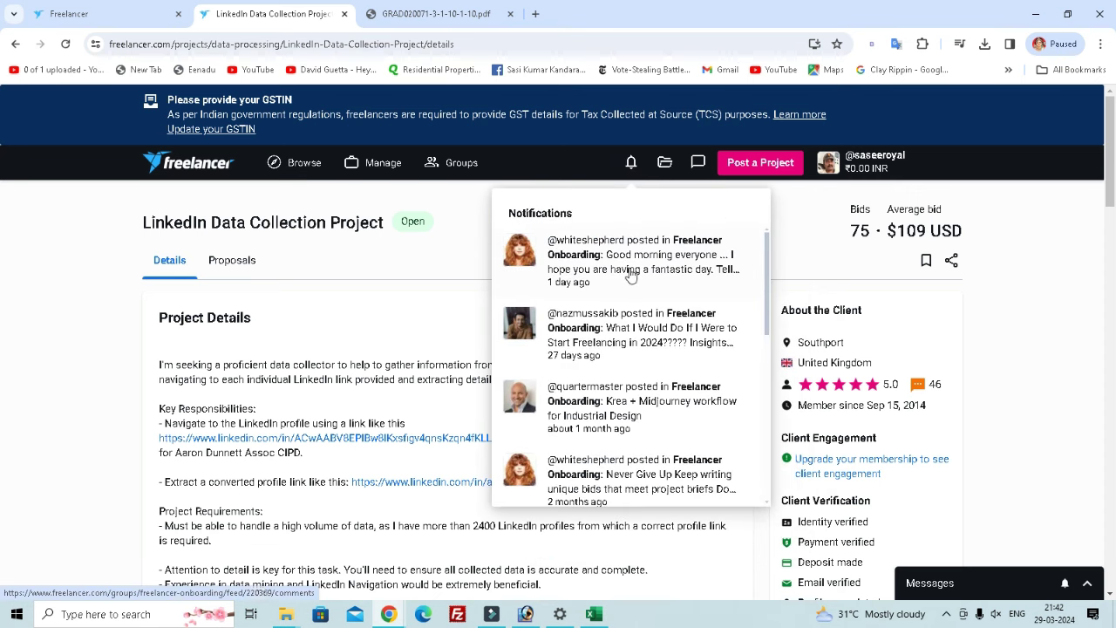
scroll(612, 393, "down", 2)
scroll(611, 393, "down", 2)
left_click(296, 405)
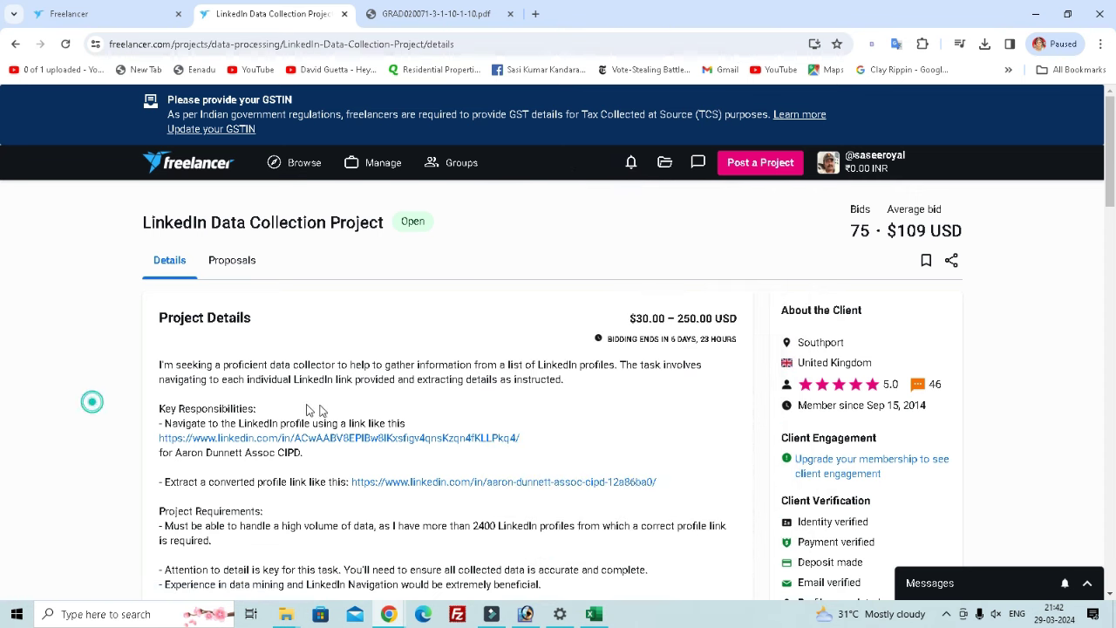
scroll(323, 408, "down", 4)
scroll(345, 409, "down", 4)
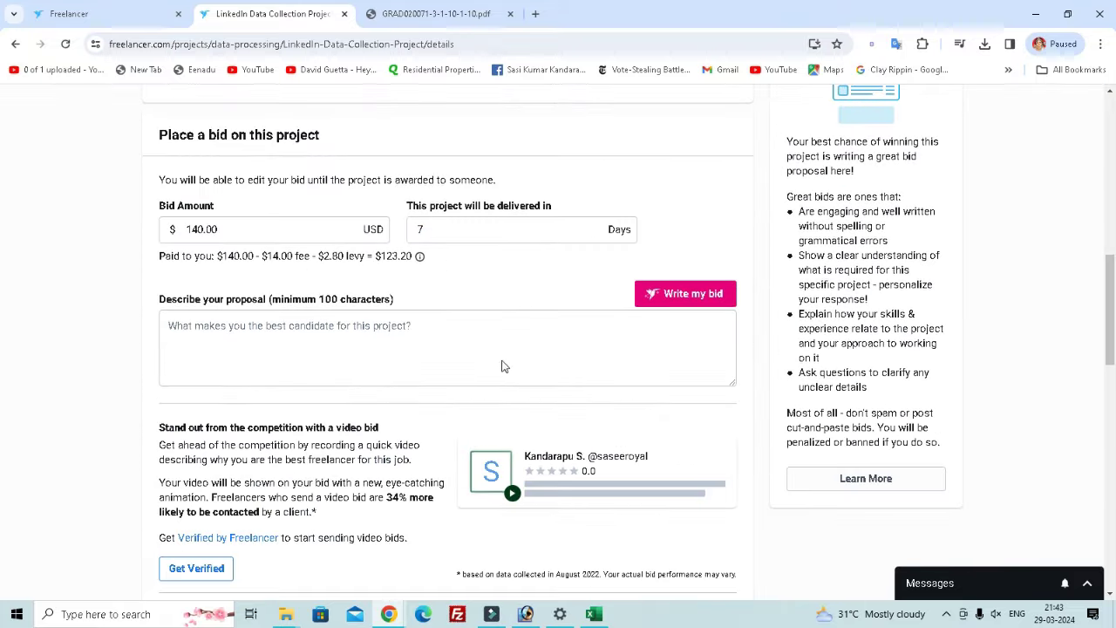
scroll(575, 349, "down", 2)
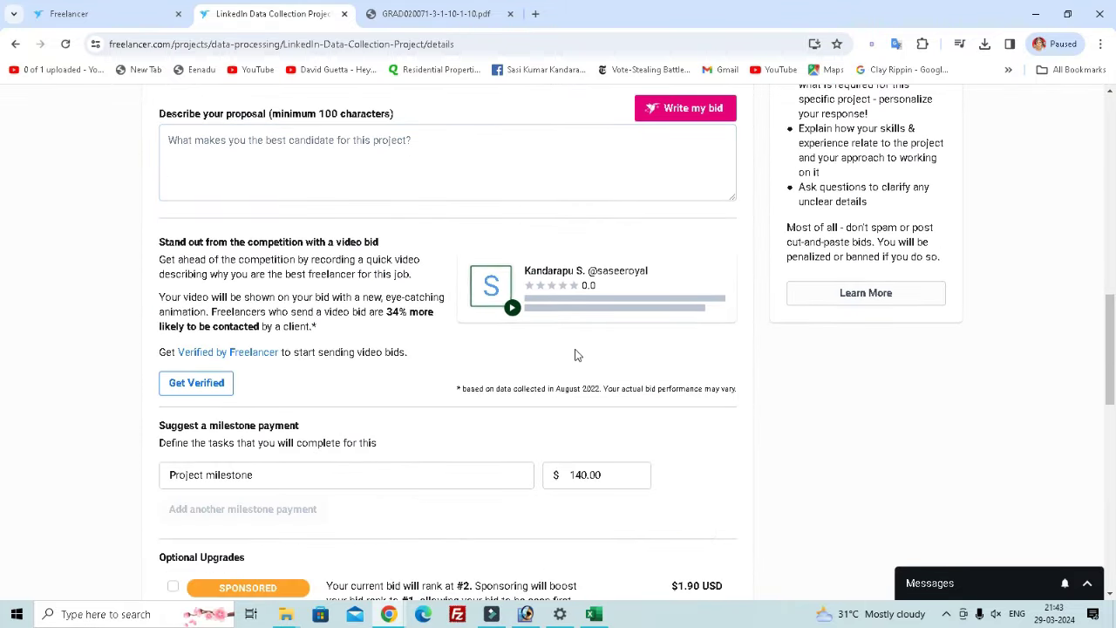
Examine the LinkedIn Data Collection Project's optional upgrades, clarification board and average bid, and look over the account options
scroll(573, 351, "down", 2)
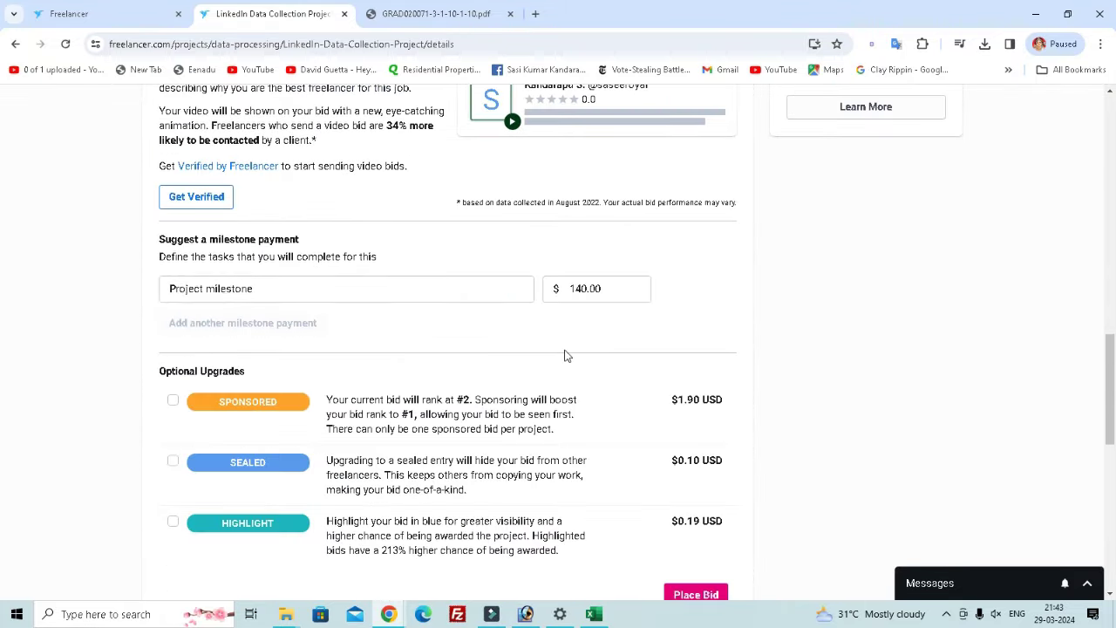
scroll(564, 355, "down", 4)
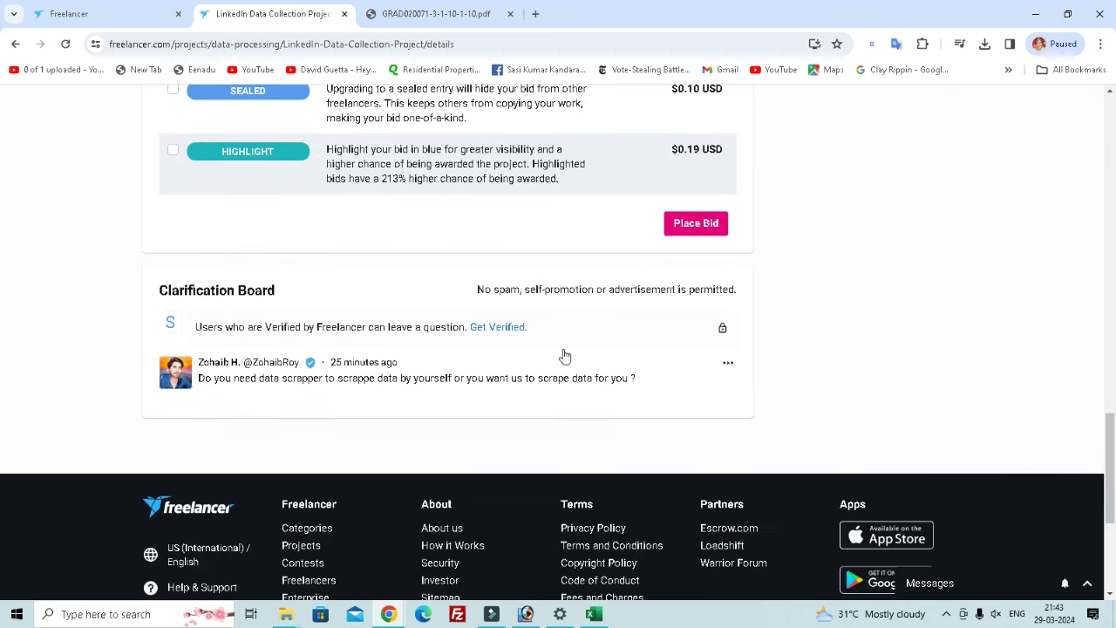
scroll(564, 355, "up", 18)
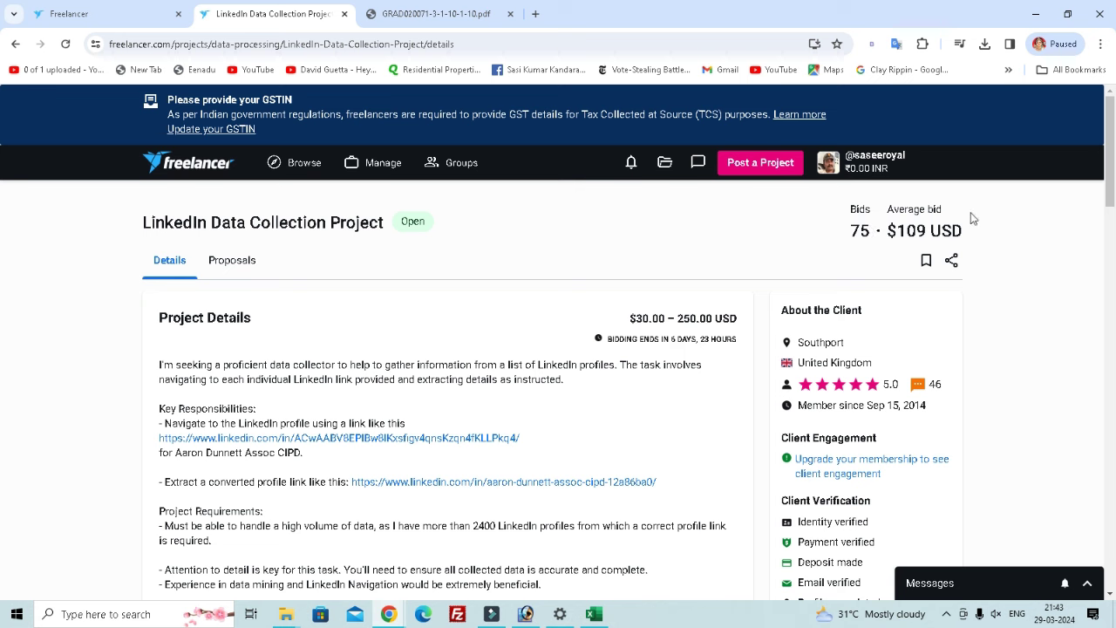
left_click_drag(890, 233, 963, 233)
left_click(984, 254)
left_click(855, 180)
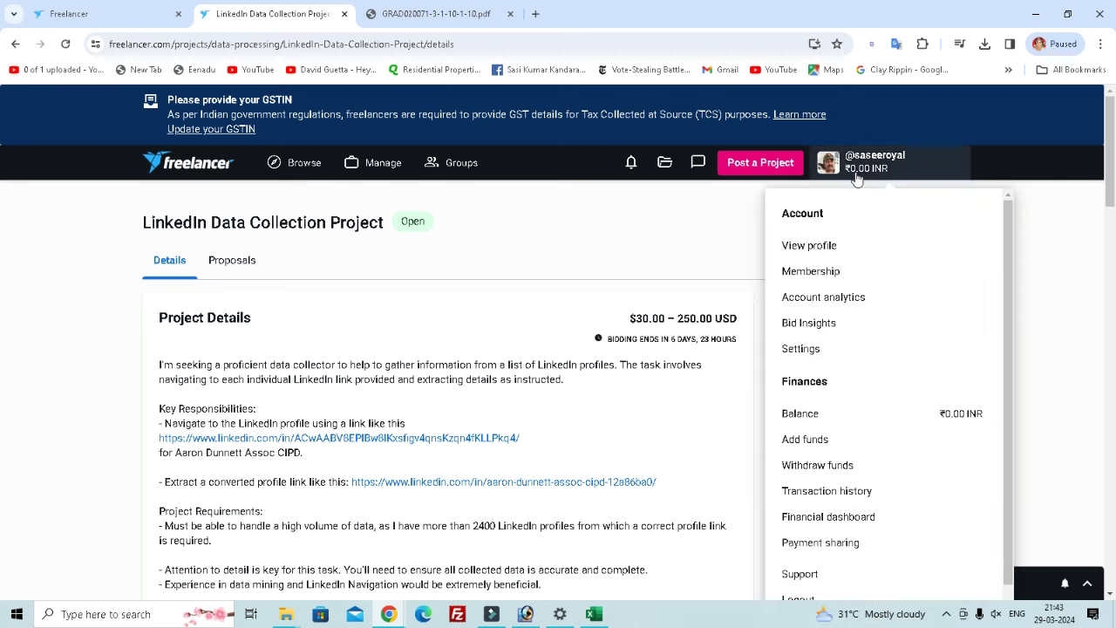
left_click(856, 178)
left_click(853, 176)
left_click(571, 254)
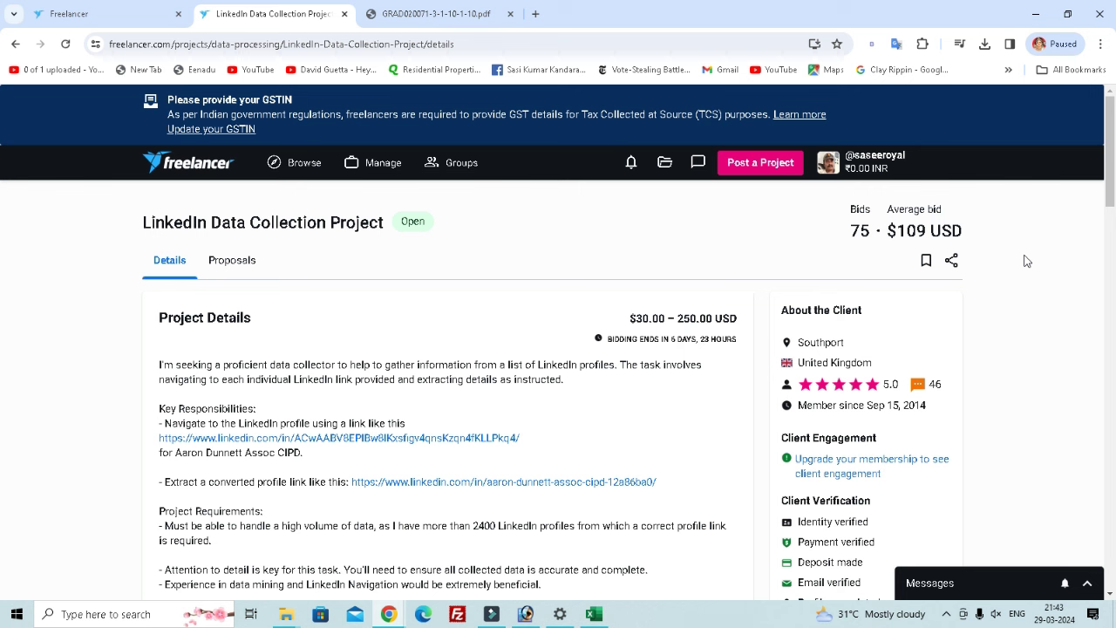
Check the open PayPal payment page, return to the LinkedIn Data Collection Project and browse the list of recent projects
left_click(164, 10)
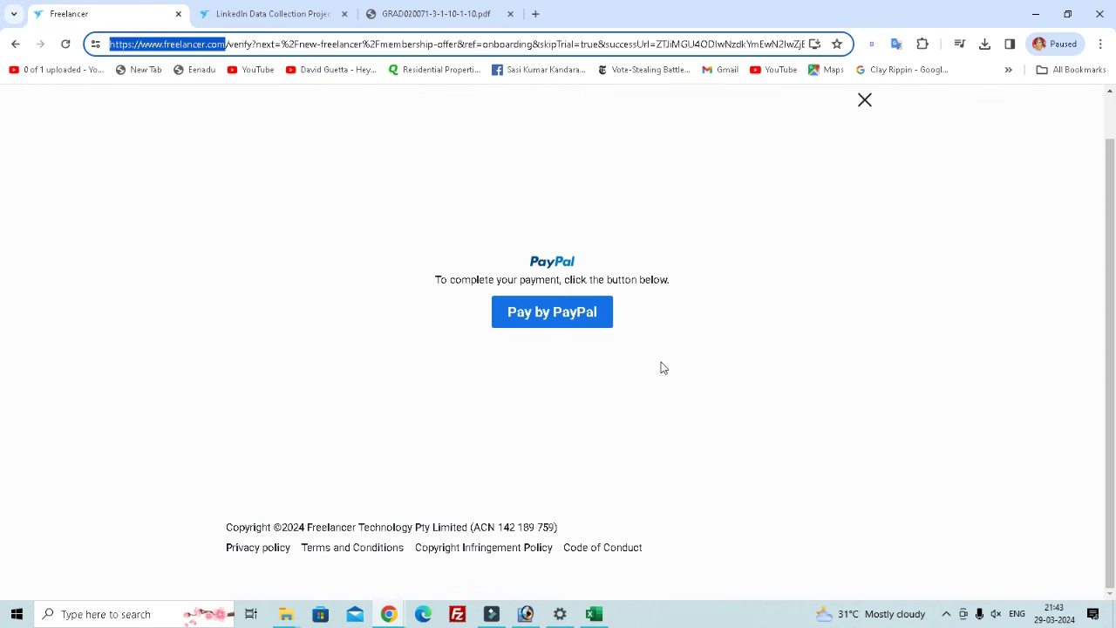
left_click(278, 12)
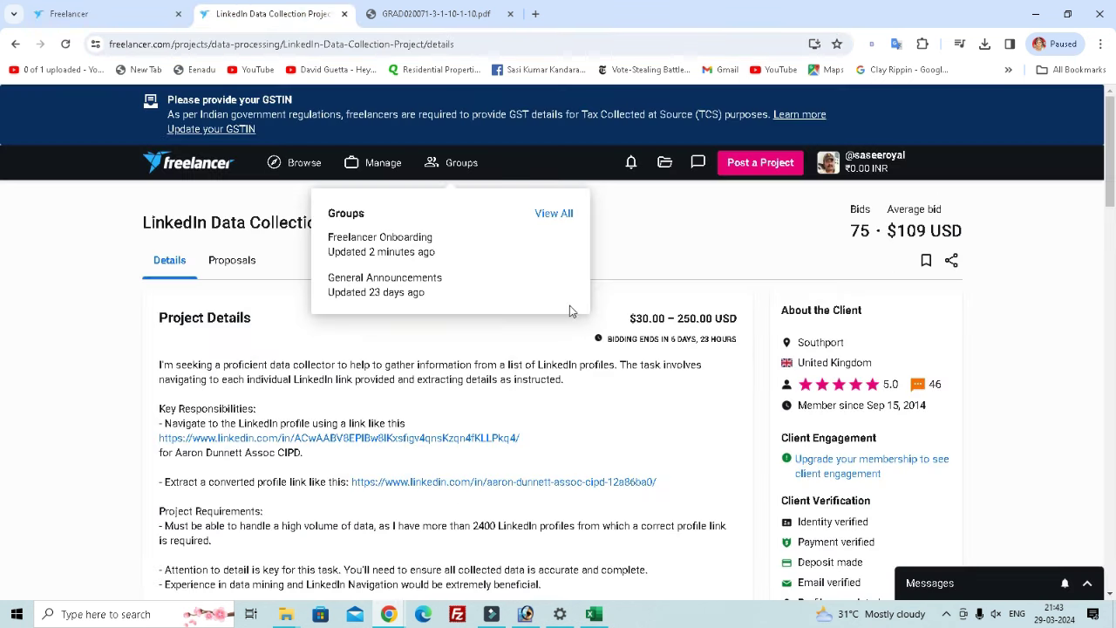
left_click(664, 163)
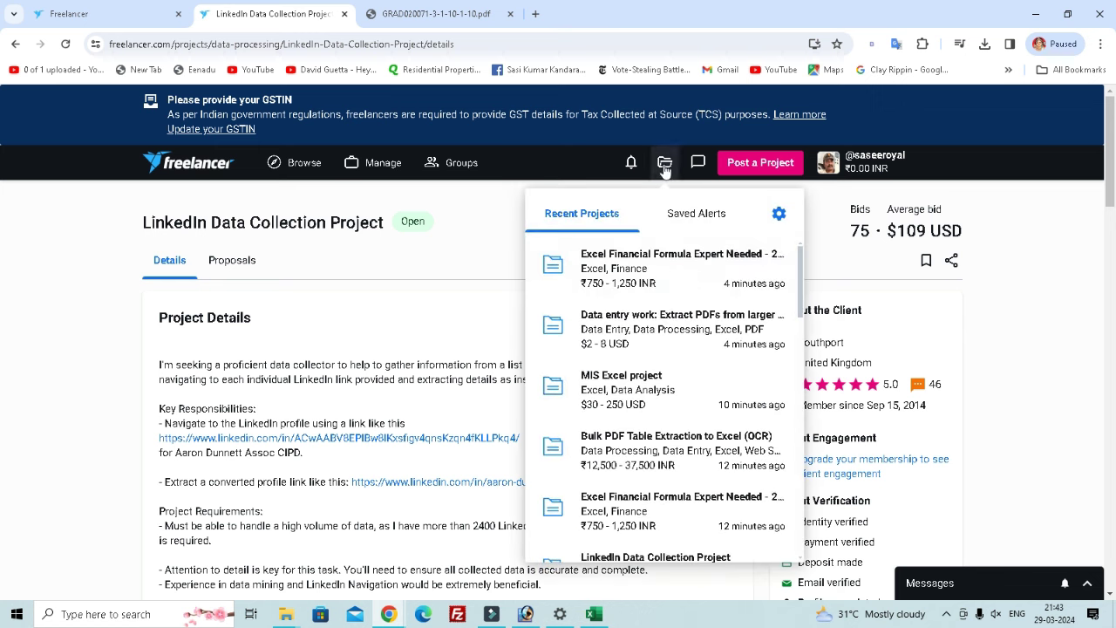
scroll(660, 321, "down", 4)
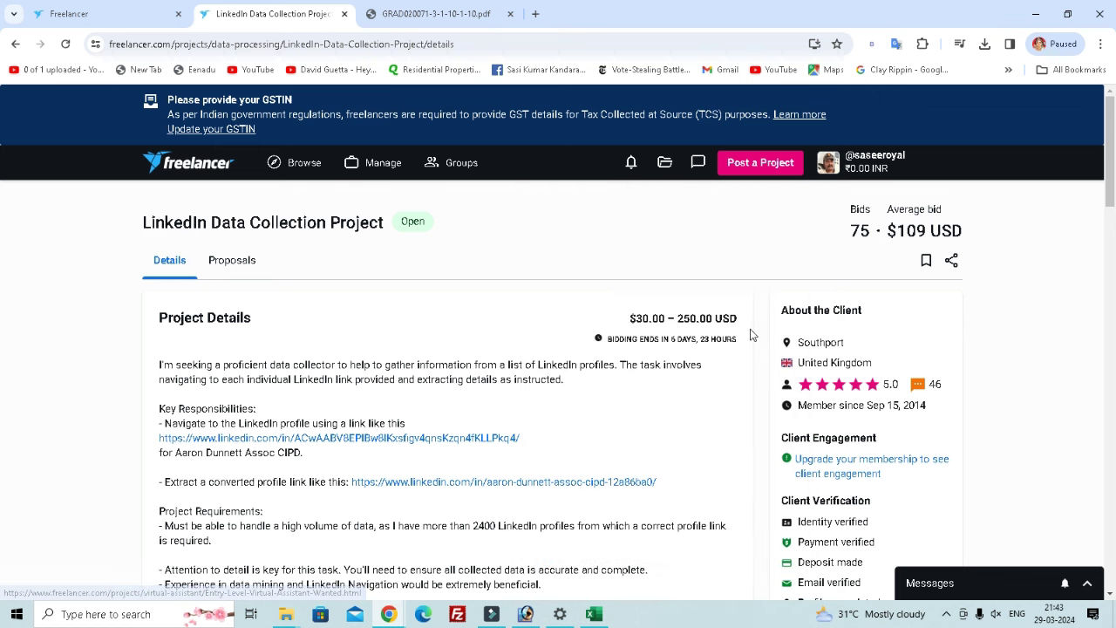
left_click(665, 170)
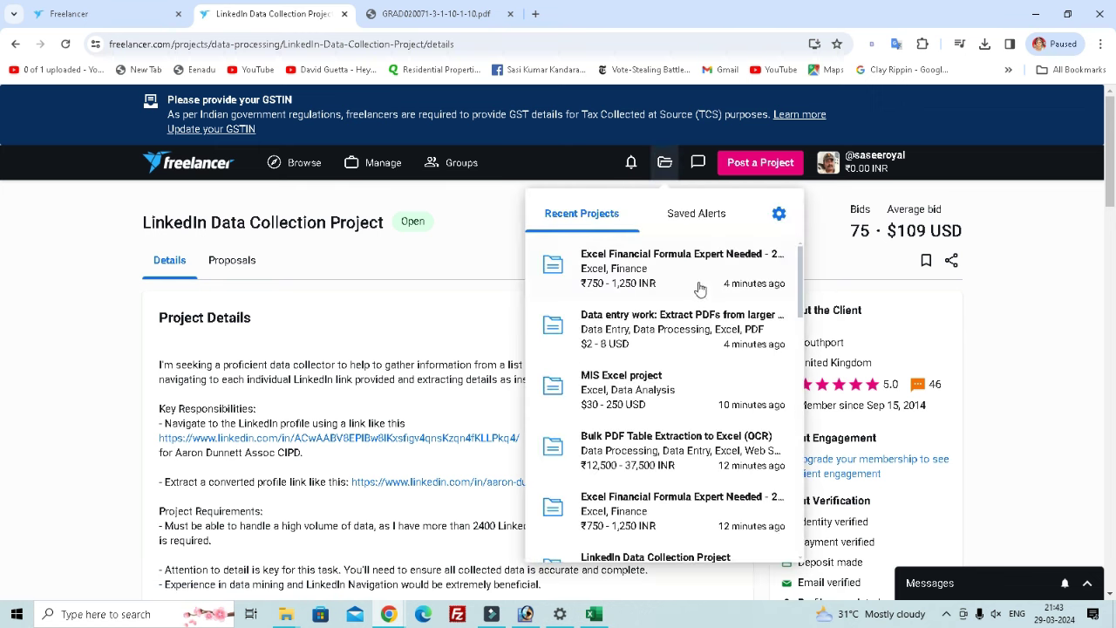